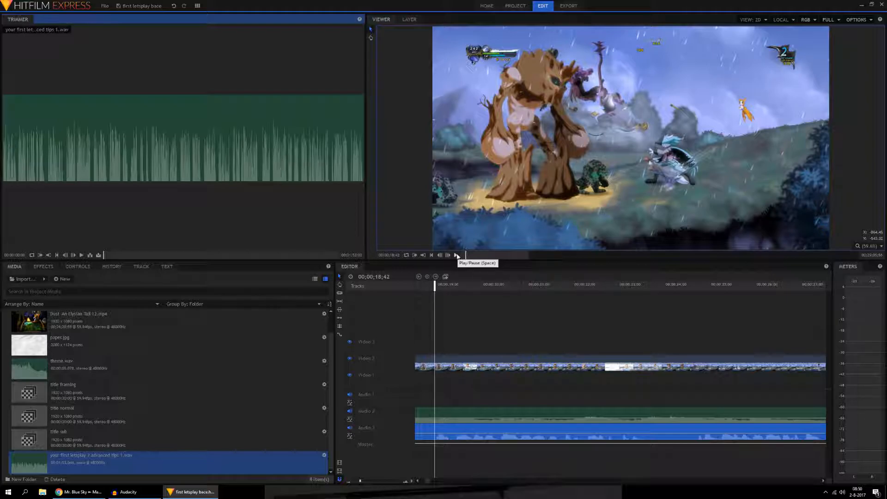
Step: Play a few seconds of the gameplay footage from 00;00;18;42, pause, and return the playhead to 00;00;18;41
click(457, 256)
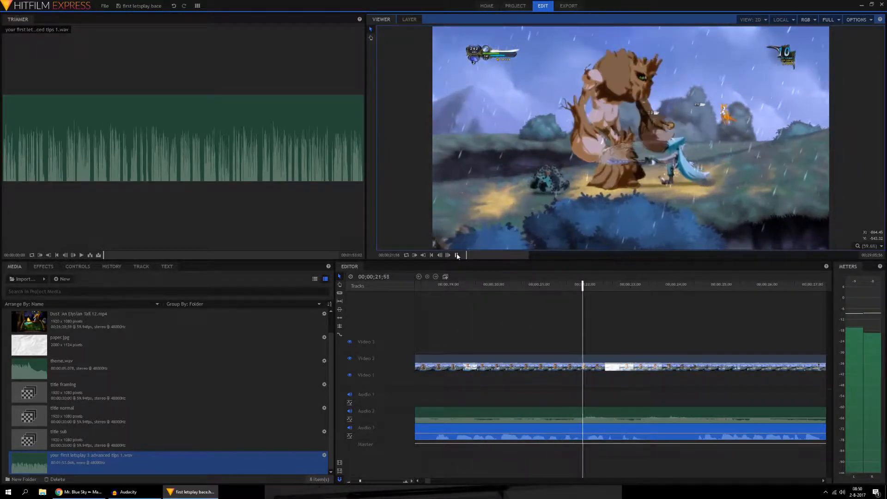
click(457, 255)
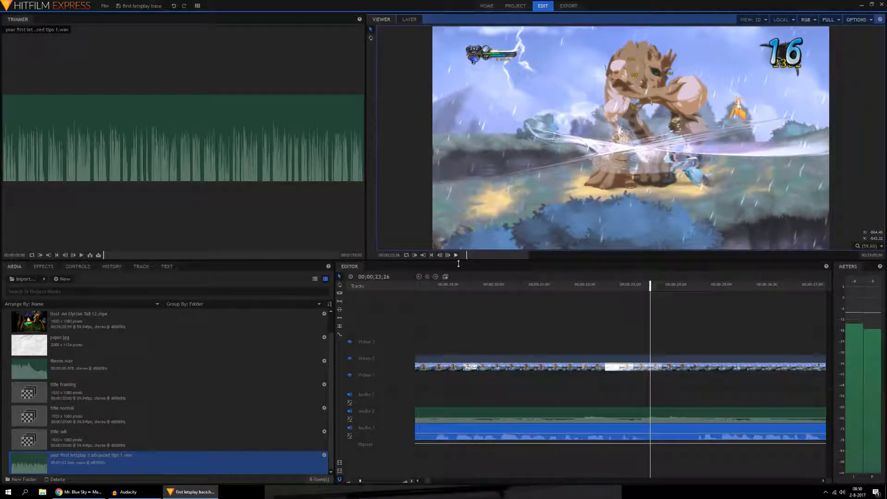
click(434, 285)
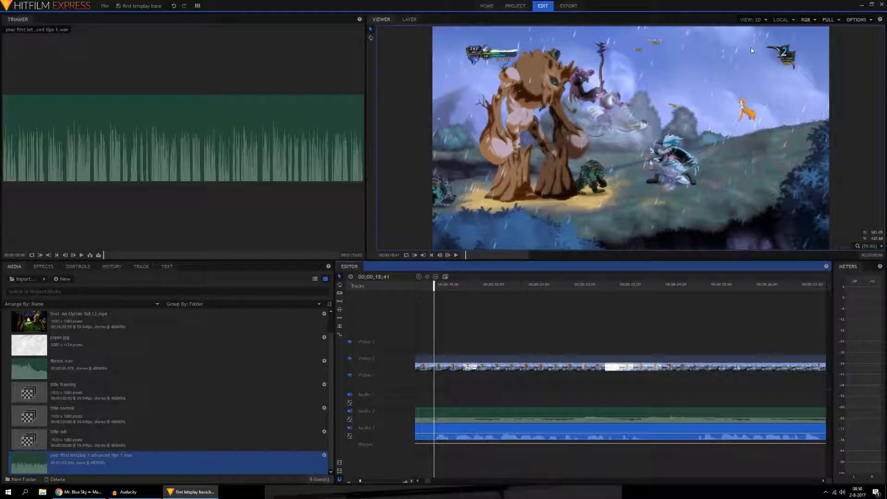
Step: Create a composite shot named point 1 matched to the timeline at 1920 by 1080 pixels and 59.94 fps
right_click(277, 367)
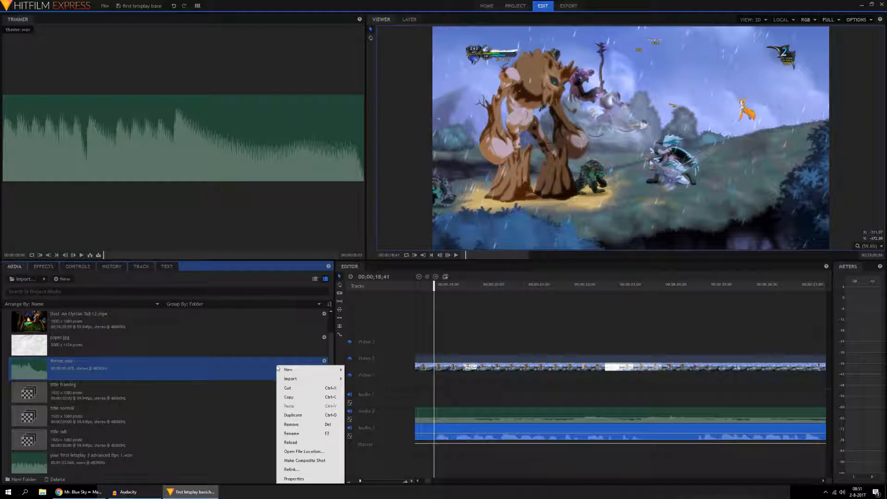
right_click(273, 343)
right_click(261, 365)
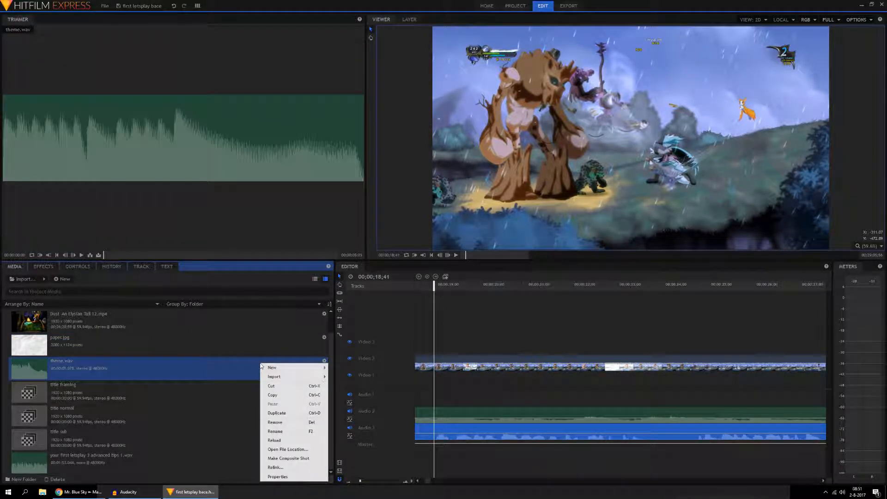
mouse_move(283, 368)
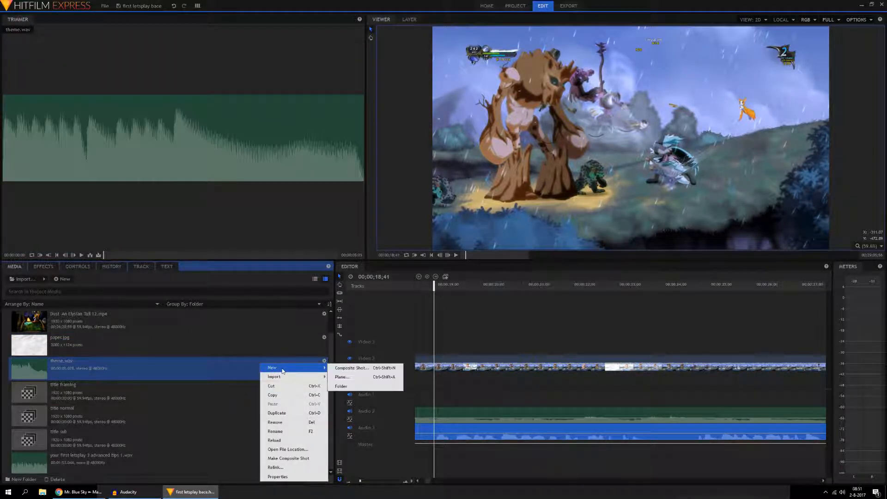
click(352, 369)
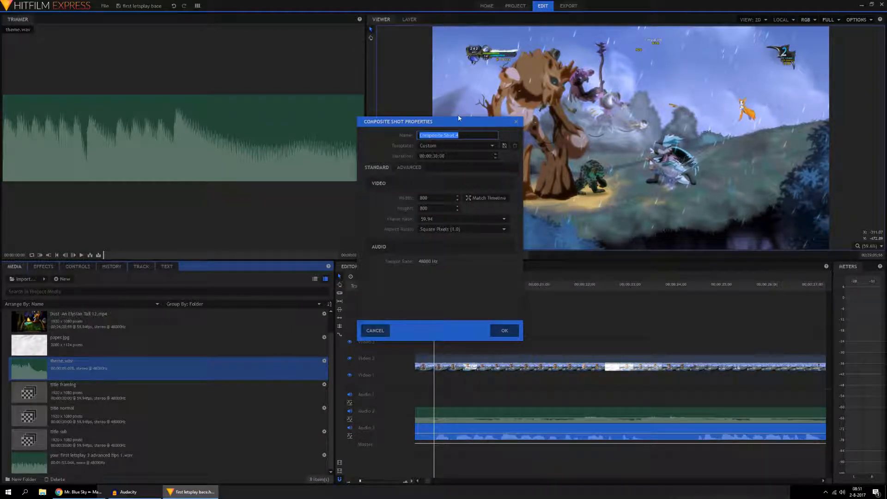
click(435, 198)
click(487, 198)
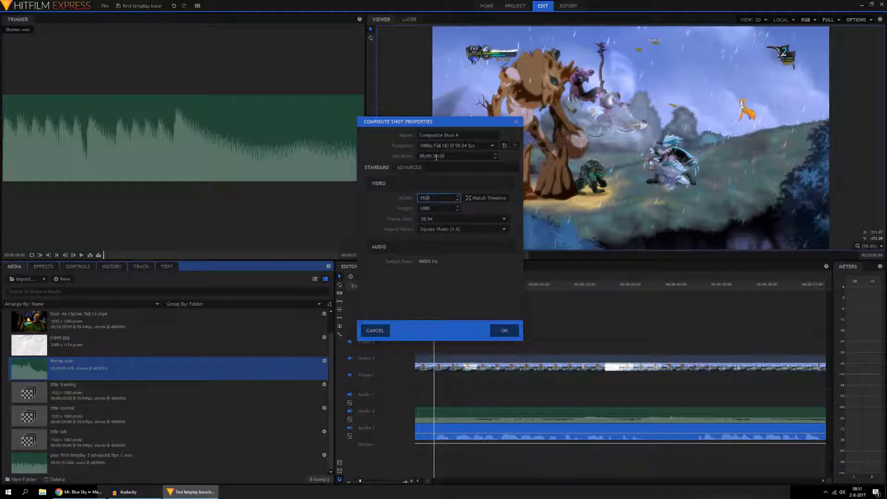
click(466, 134)
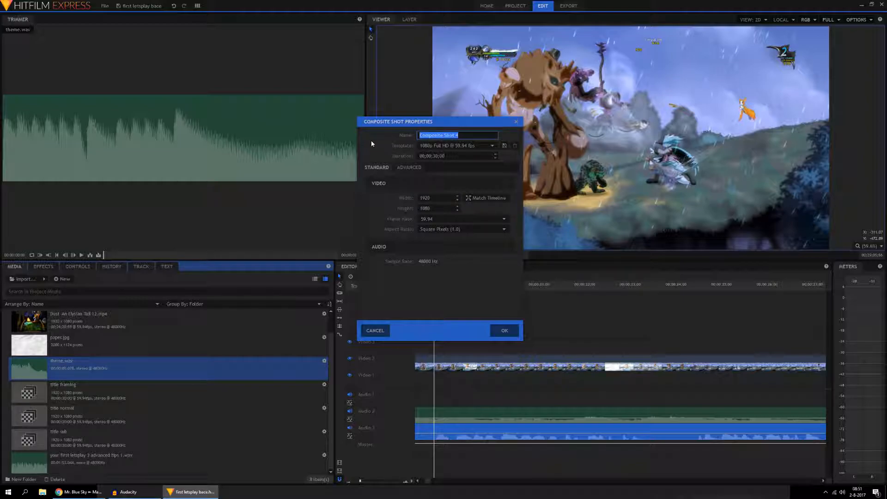
text(point 1)
click(505, 331)
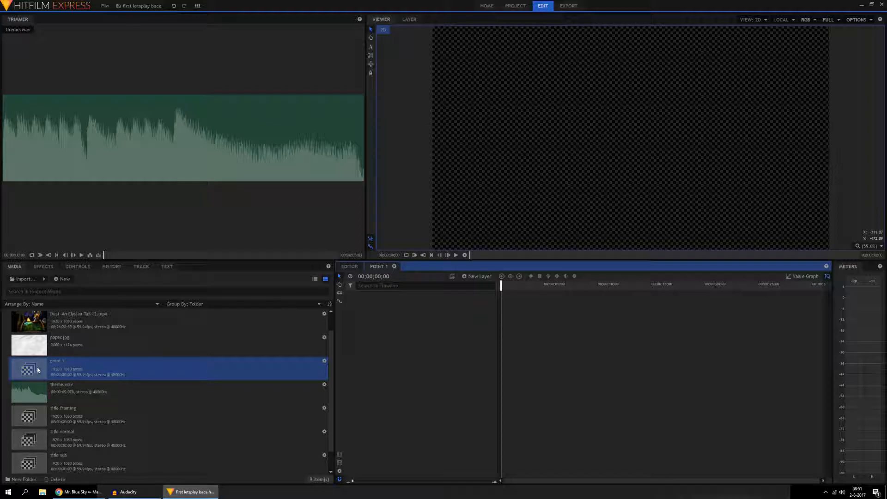
Step: Open the title framing composite shot to view its layers, and close it to return to point 1
double_click(36, 415)
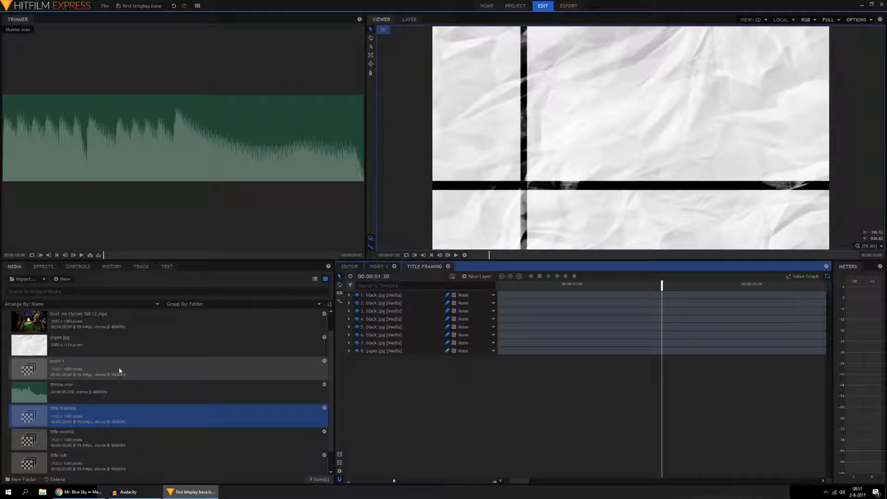
click(378, 267)
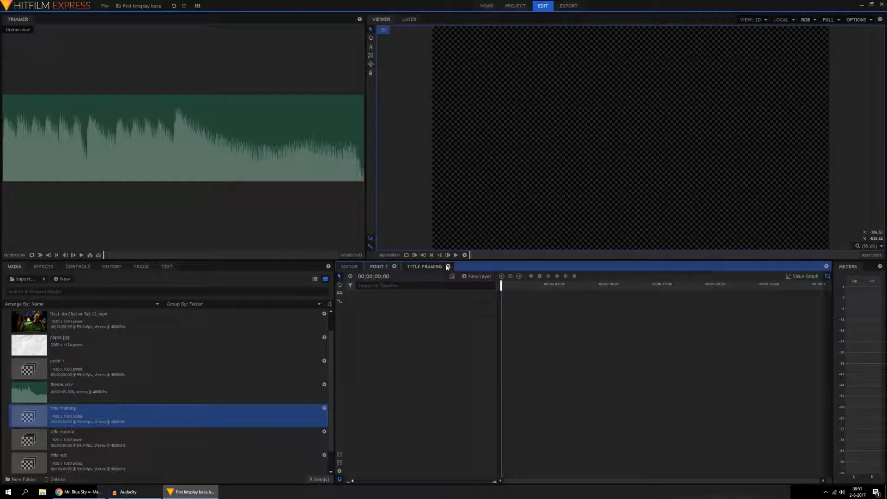
click(447, 266)
Step: Draw a full-width text box across the upper part of the point 1 frame and enter "1. addint text in hitfilm"
click(370, 50)
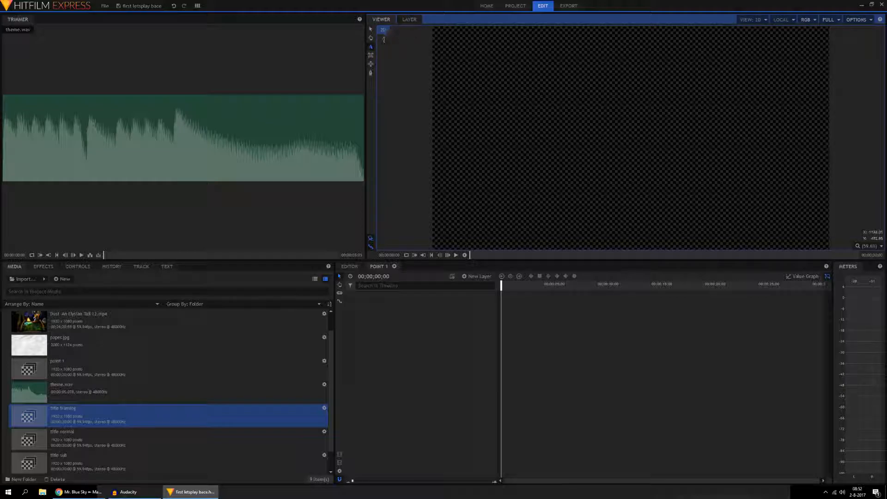
click(371, 47)
drag(434, 30, 828, 90)
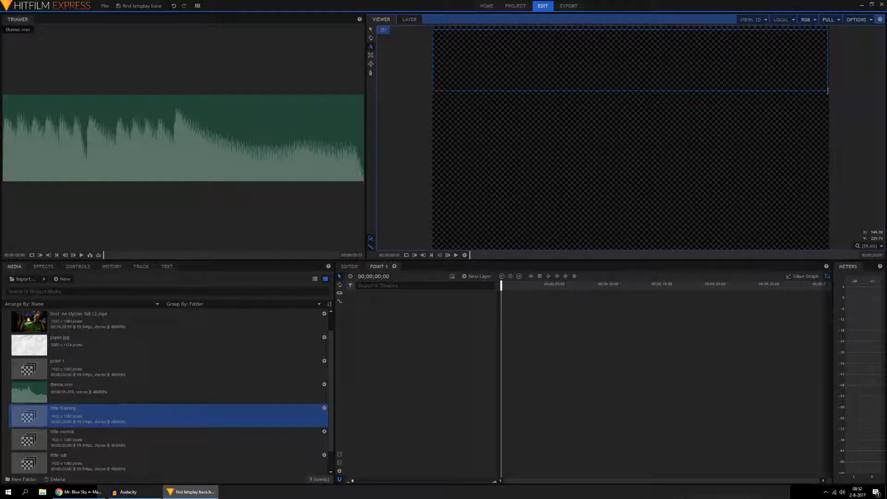
drag(827, 91, 827, 90)
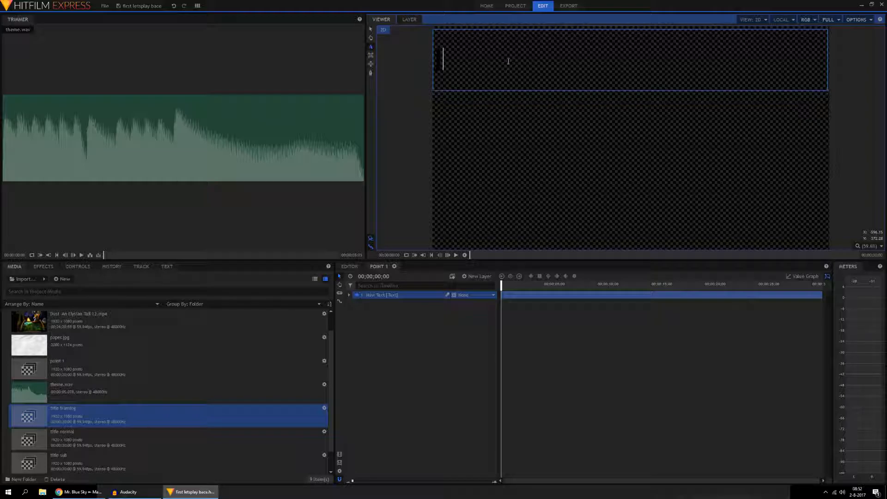
text(re)
text(addin text in hit)
text(film)
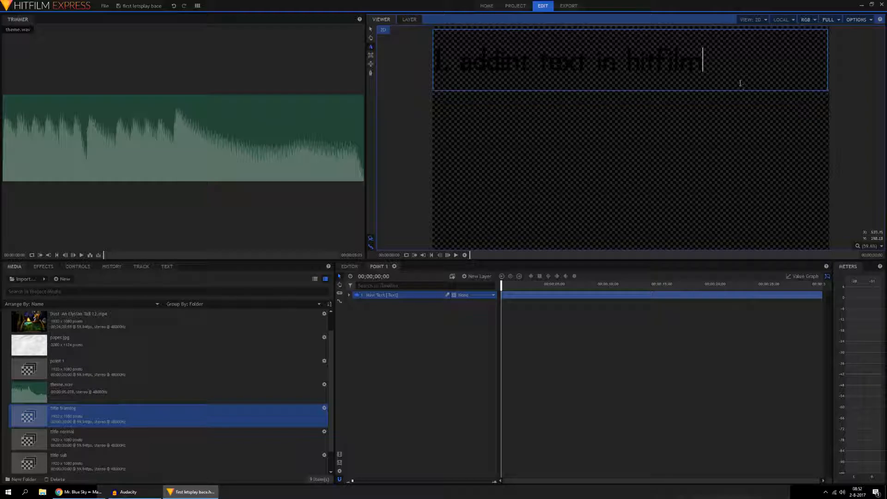
Step: Format the whole title text with font size 235, outline width 1.0 and centre alignment
drag(737, 66, 394, 71)
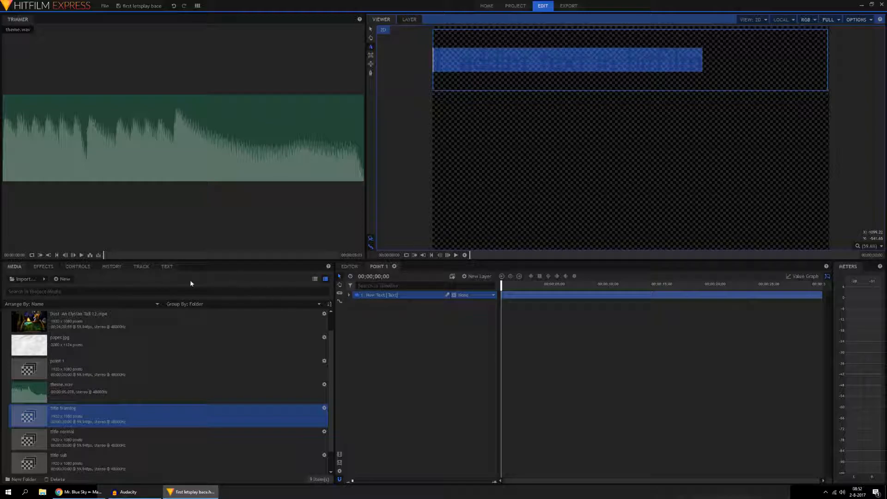
click(167, 267)
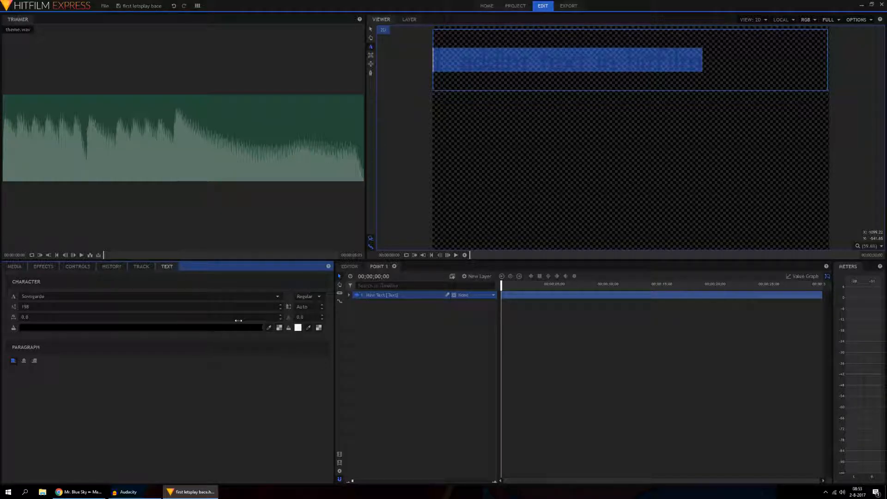
click(280, 305)
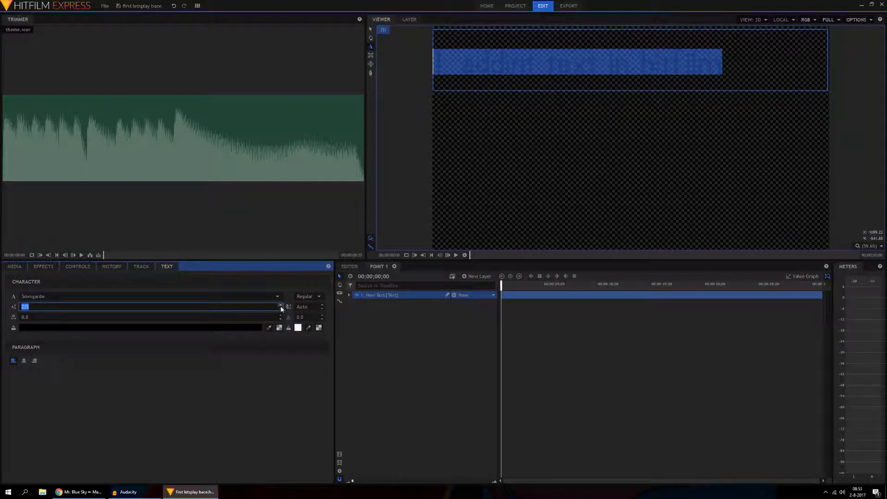
click(322, 317)
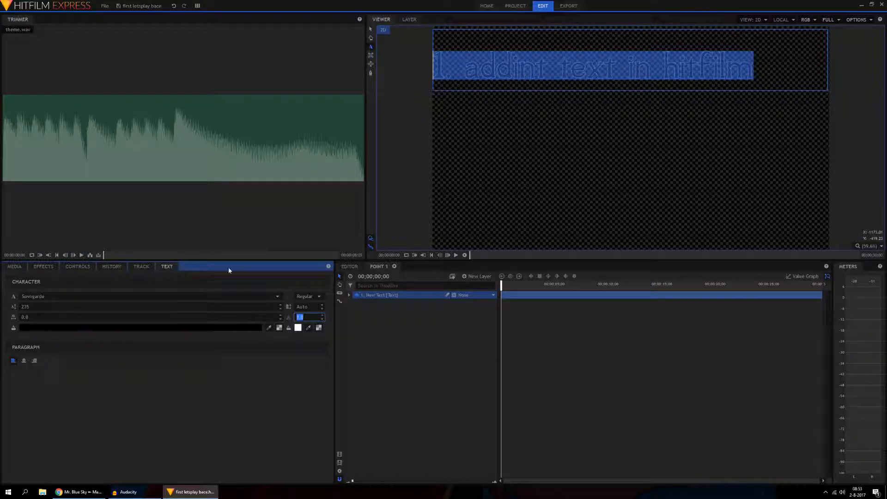
click(23, 361)
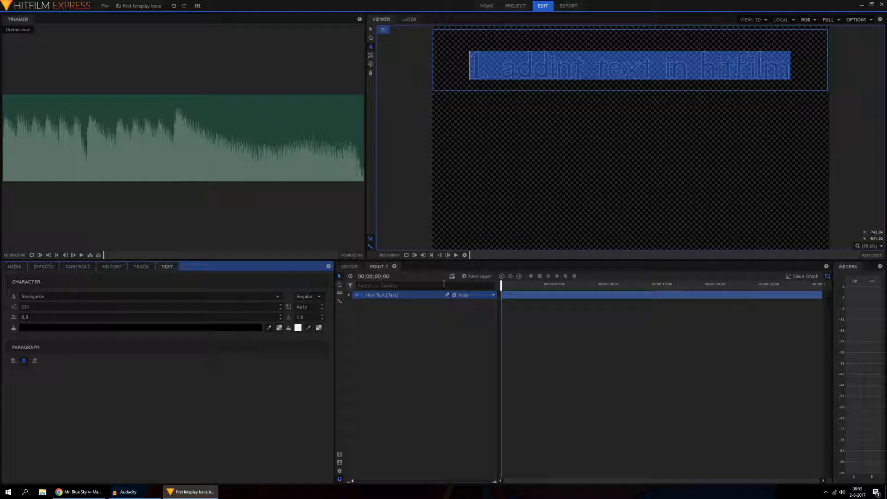
Step: Place the point 1 composite shot on the Video 1 track of the editor timeline at 00;00;18;41 and check it at 00;00;20;09
click(344, 267)
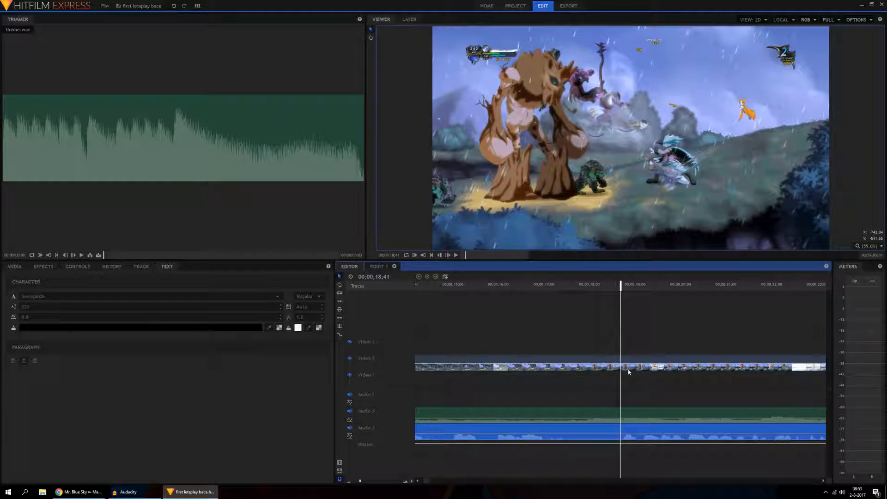
click(14, 267)
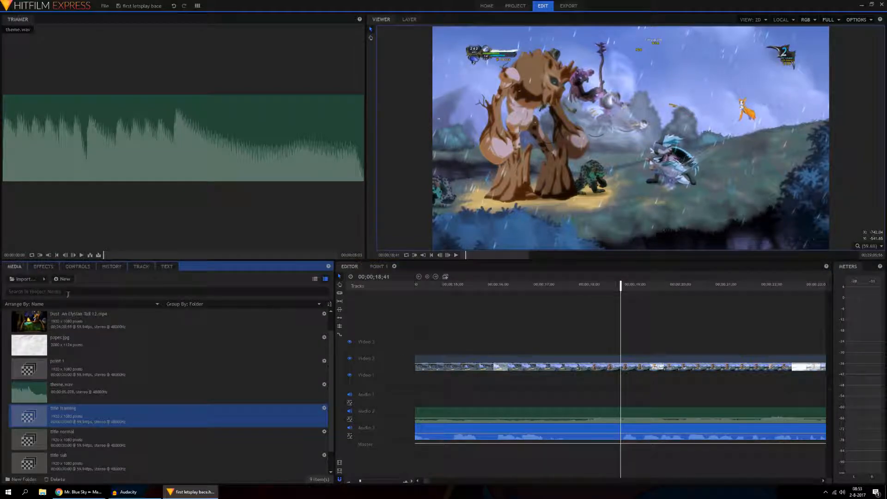
drag(77, 366, 626, 385)
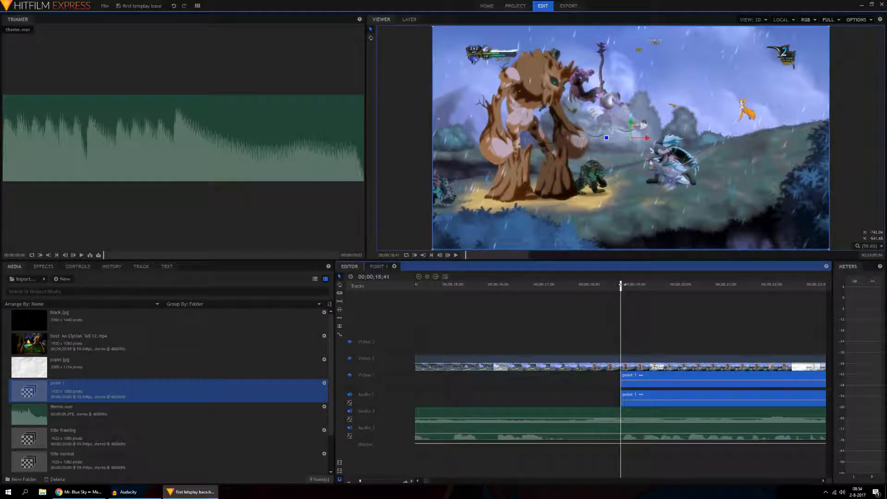
drag(621, 285, 689, 286)
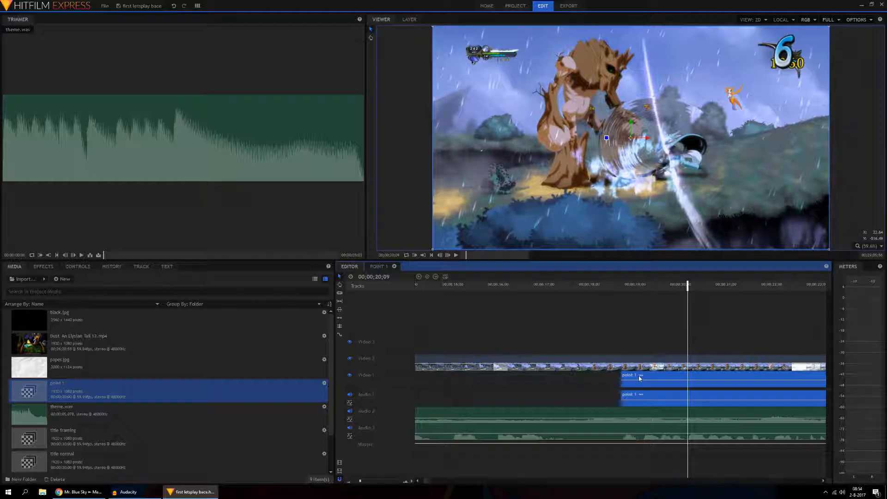
Step: Try to move the point 1 clip onto the Video 2 and Audio 2 tracks and undo the move
drag(638, 398, 637, 427)
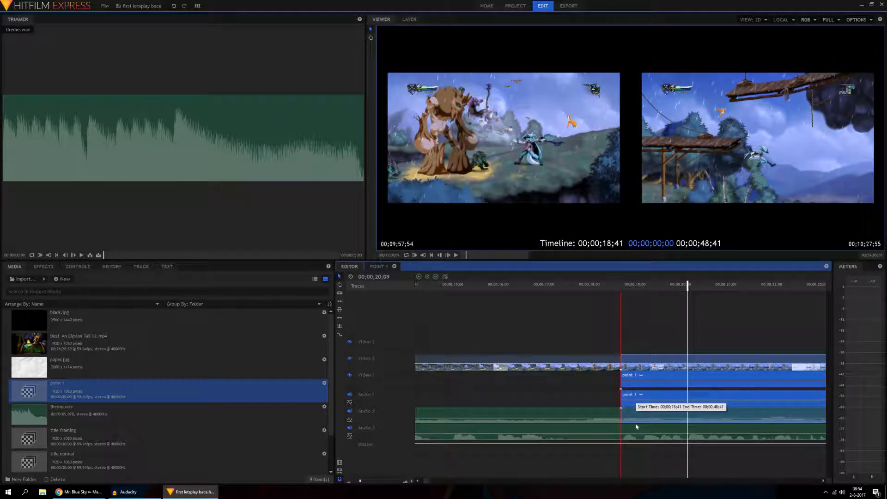
drag(636, 426, 634, 409)
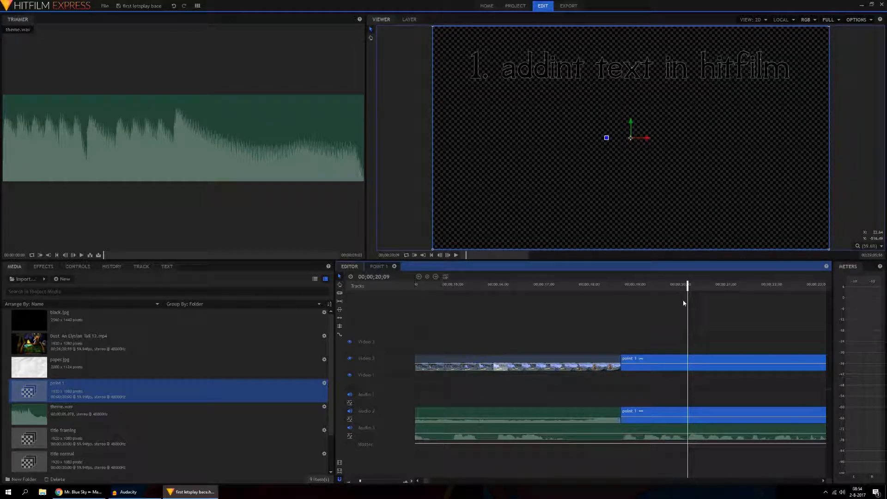
key(ctrl+z)
Step: Move the point 1 clip above the gameplay footage onto the Video 3 track and delete its audio part
drag(631, 396, 635, 466)
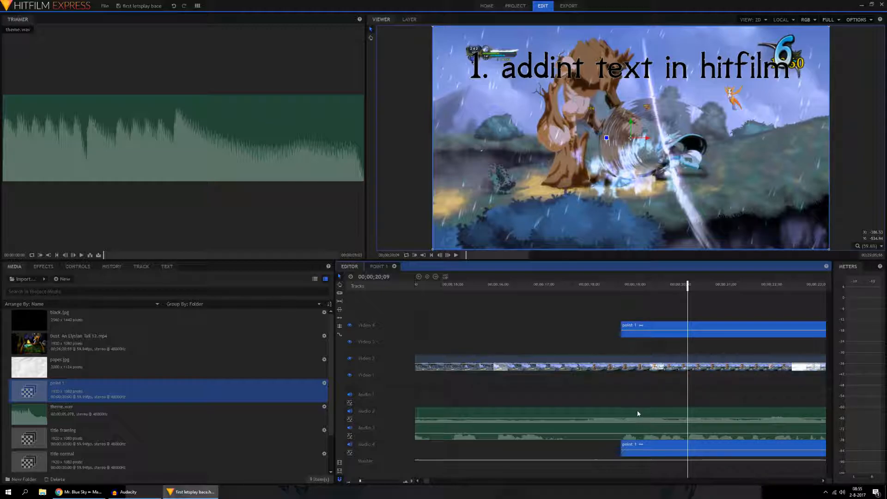
right_click(652, 447)
alt+click(653, 446)
key(Delete)
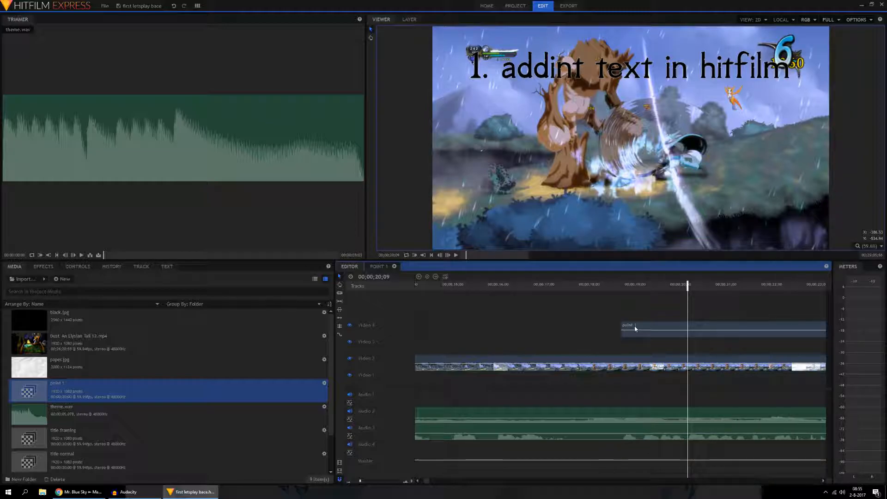
drag(636, 327, 638, 344)
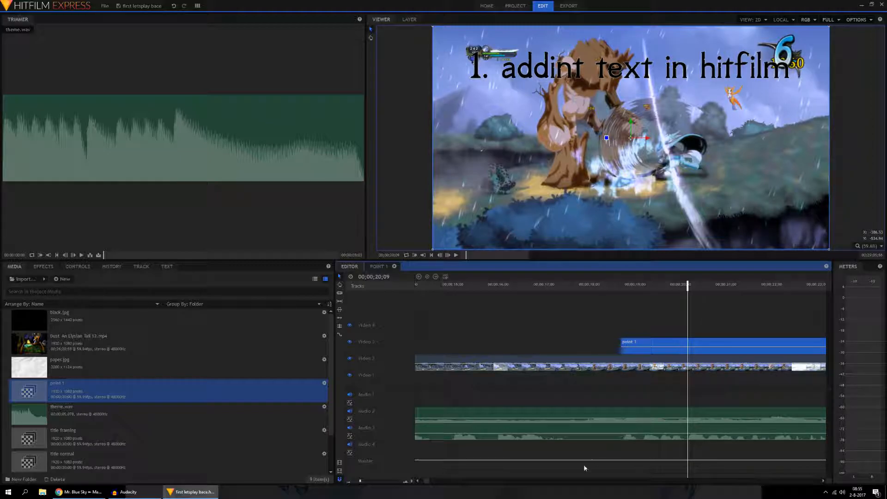
Step: Add an Additive Dissolve video transition to the start of the point 1 clip and play the fade-in from just before it
drag(426, 483, 426, 483)
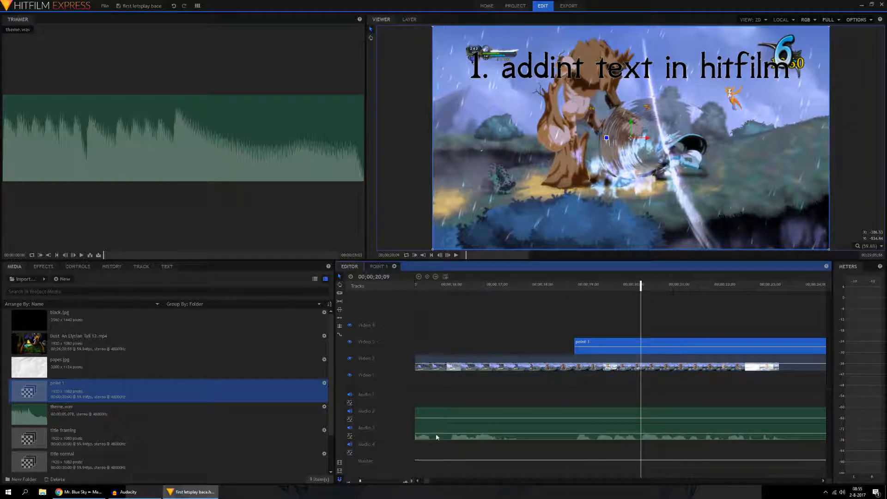
click(43, 266)
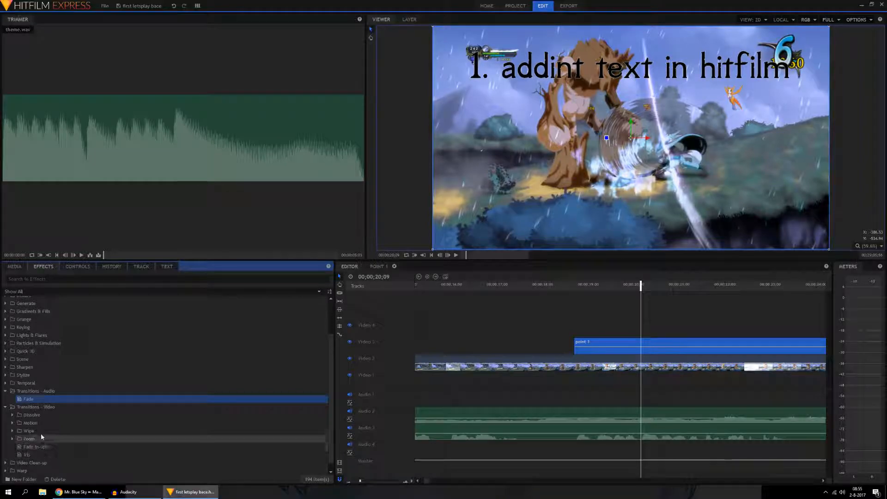
click(12, 415)
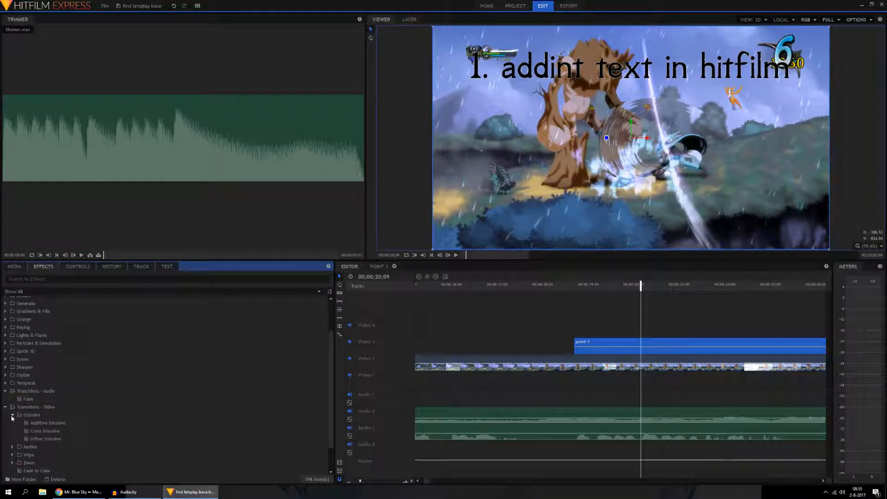
drag(46, 423, 606, 345)
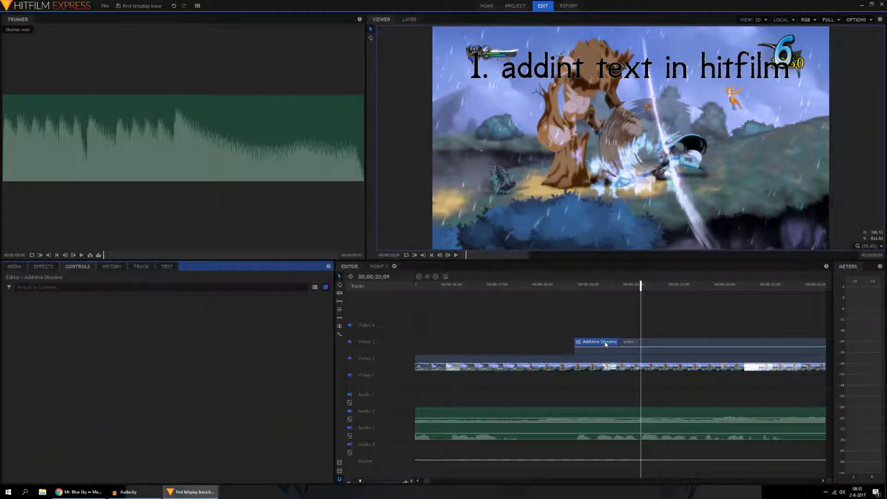
click(556, 285)
click(457, 256)
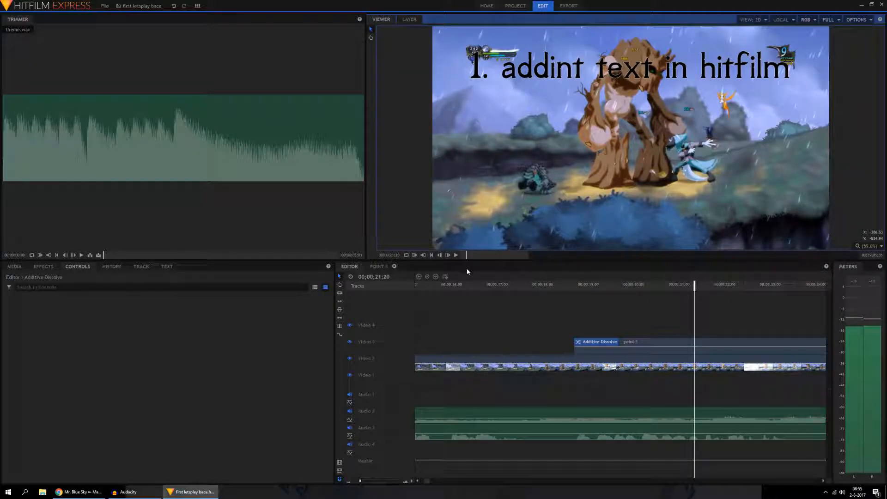
Step: Play the titled footage, cut the point 1 clip at 00;00;37;23 and delete the part after the cut
click(456, 255)
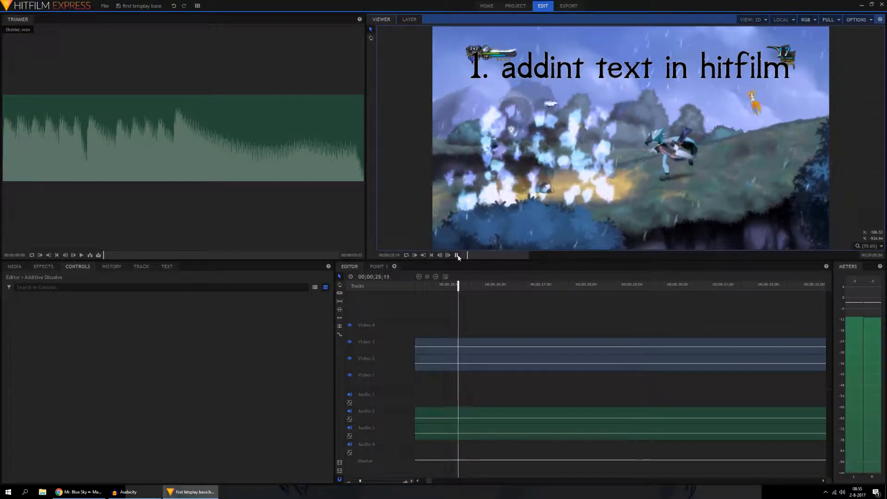
click(456, 256)
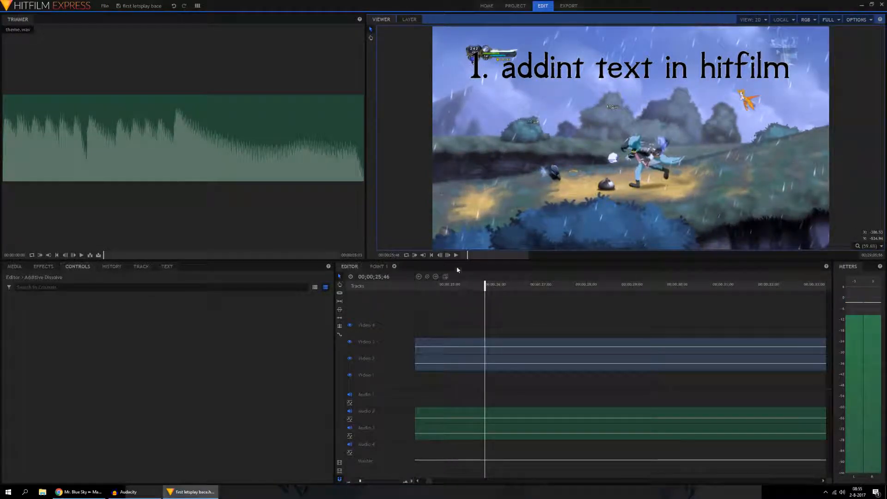
click(456, 256)
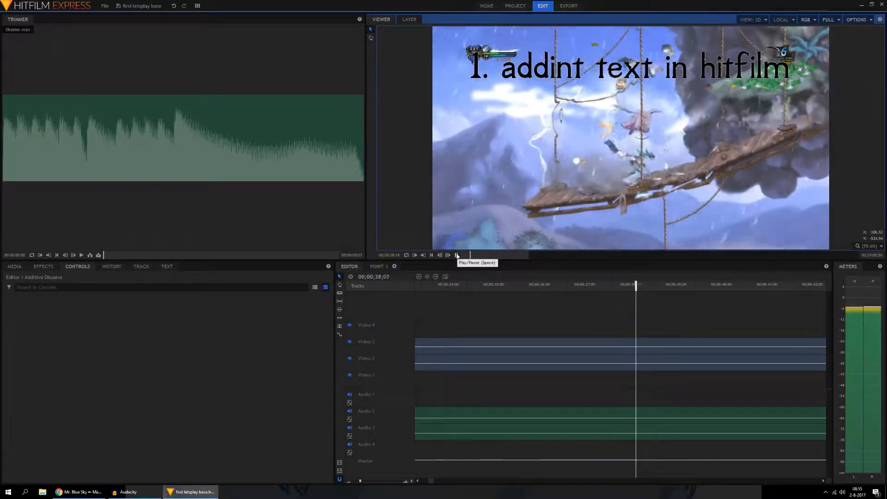
click(457, 255)
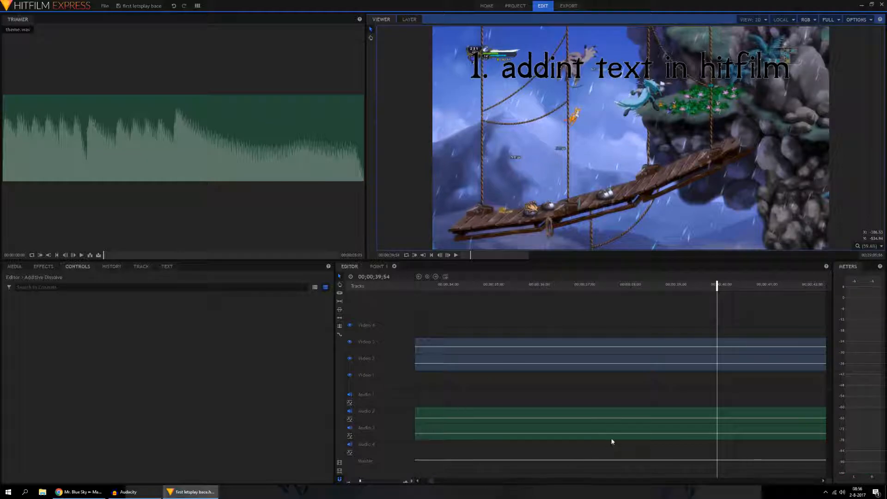
click(417, 482)
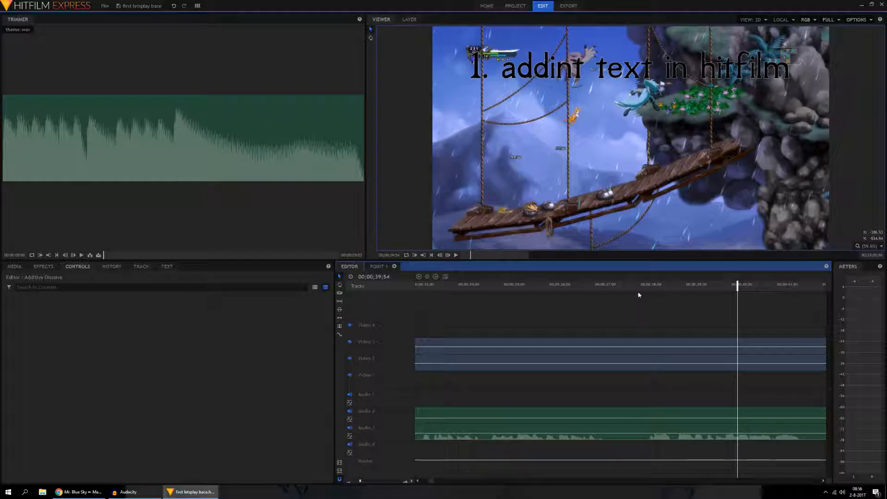
drag(634, 285, 624, 287)
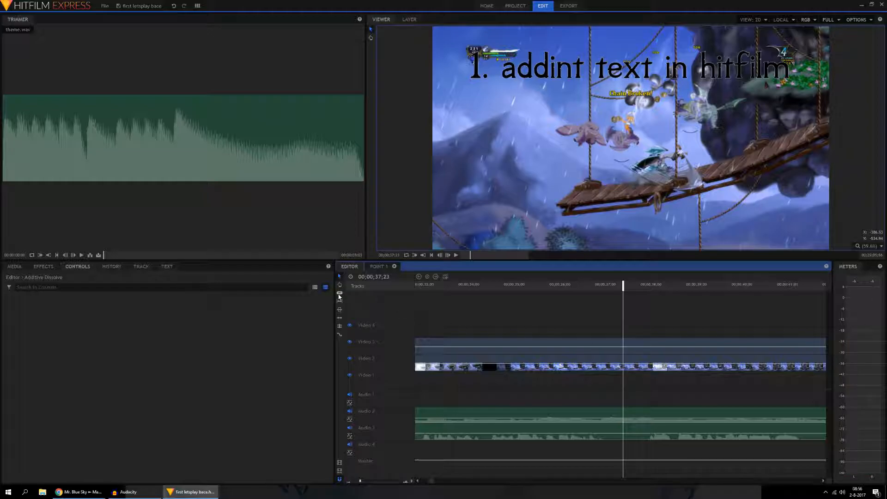
click(623, 348)
click(340, 277)
click(638, 345)
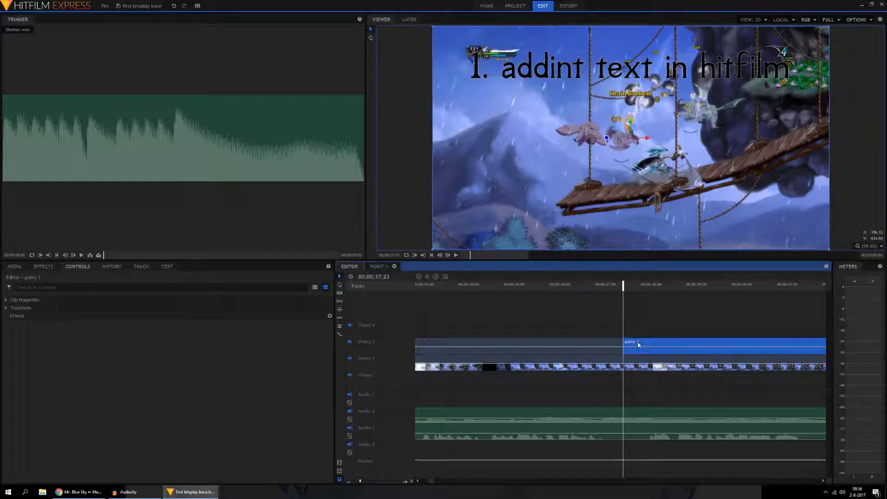
key(Delete)
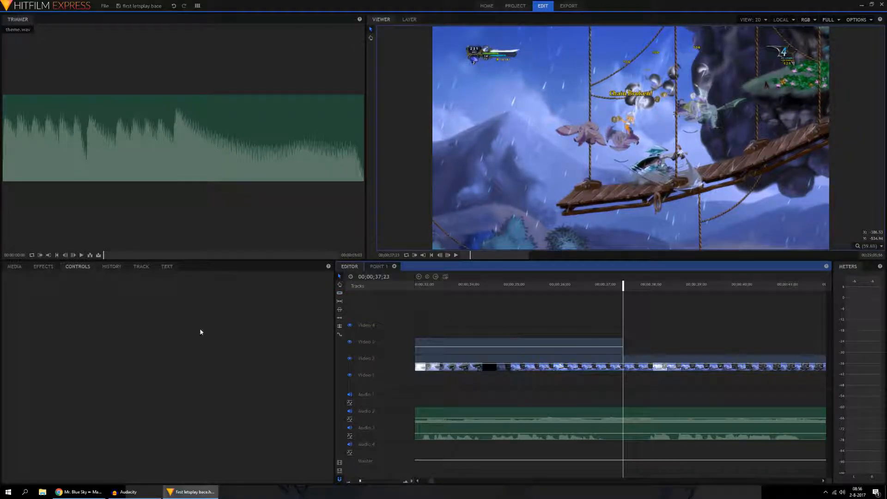
Step: Add an Additive Dissolve video transition to the end of the point 1 clip
click(43, 267)
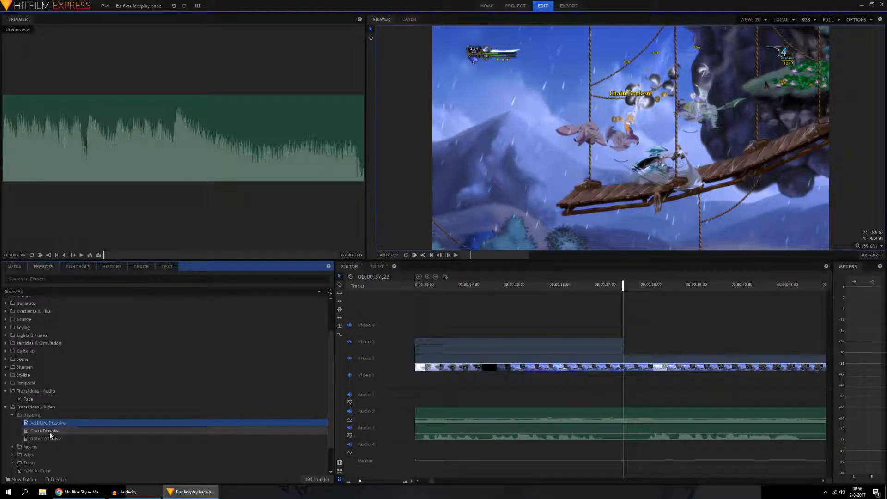
drag(49, 423, 598, 350)
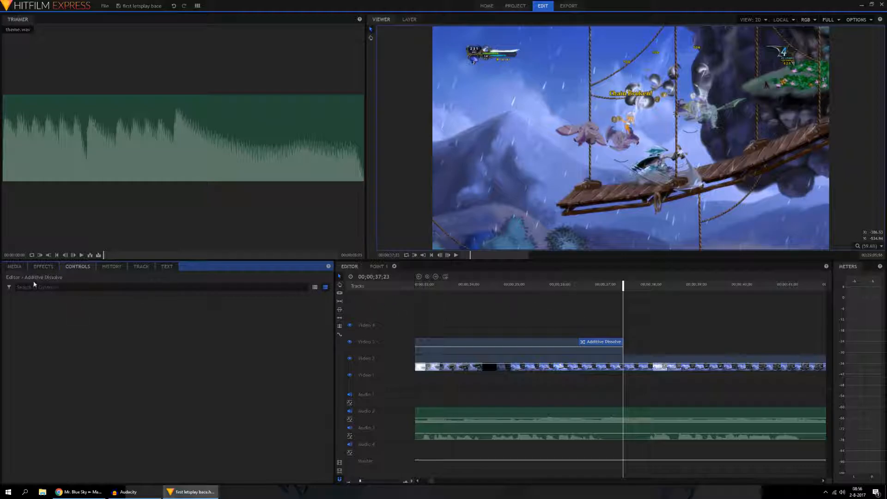
click(24, 269)
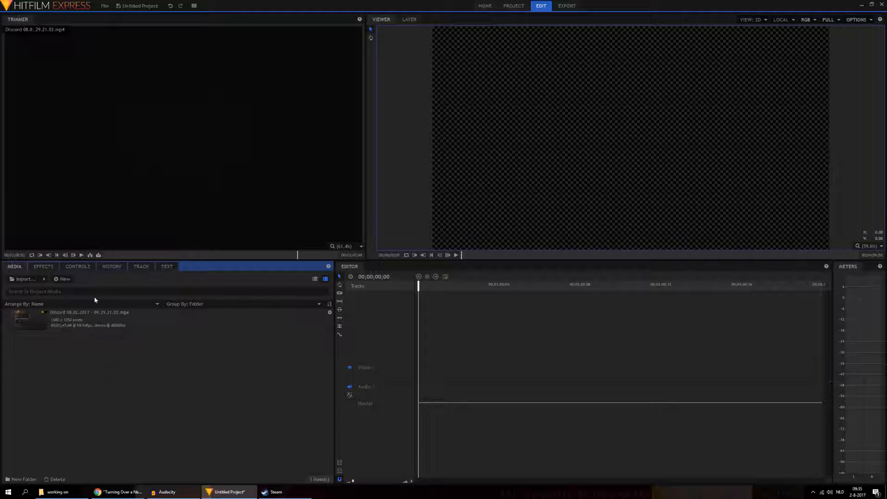
Step: Insert the Discord recording from the Trimmer into the empty timeline and play it from 00;00;05;54
click(90, 255)
click(476, 258)
drag(471, 287, 425, 288)
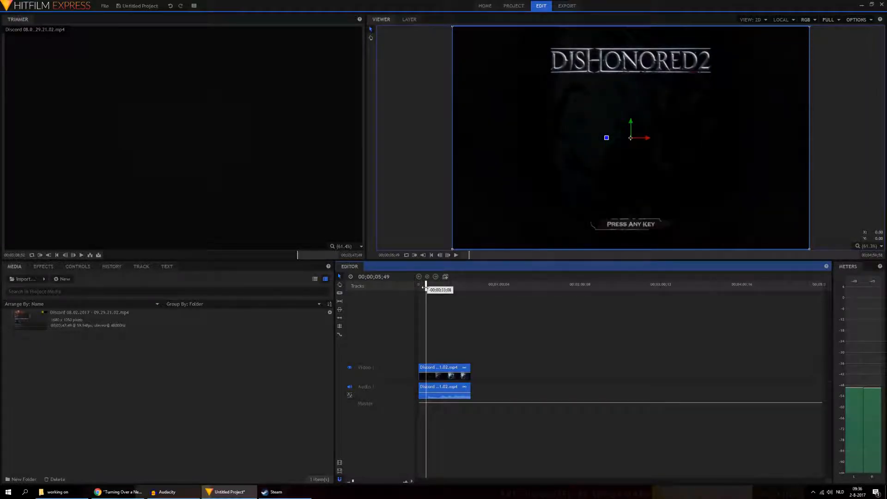
drag(426, 288, 434, 288)
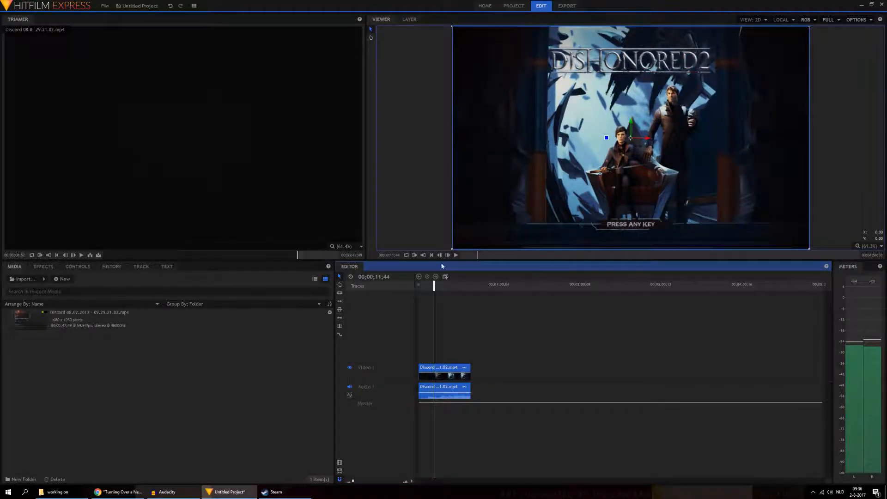
click(426, 283)
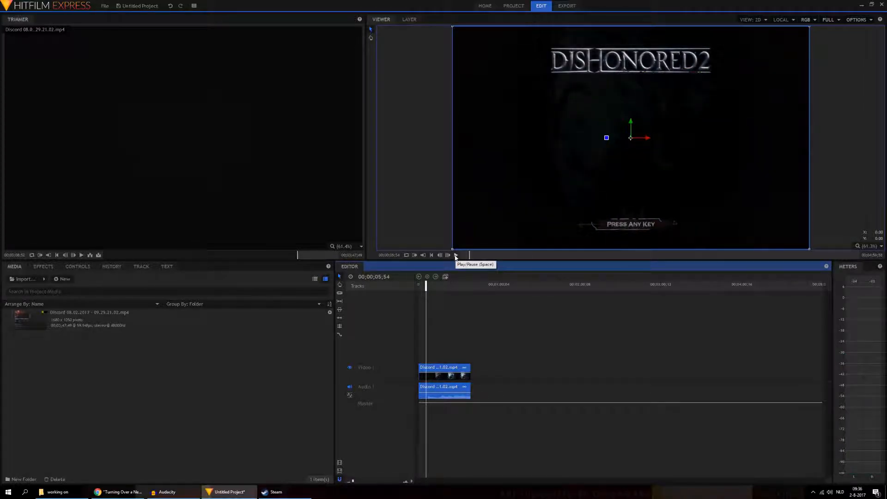
click(456, 256)
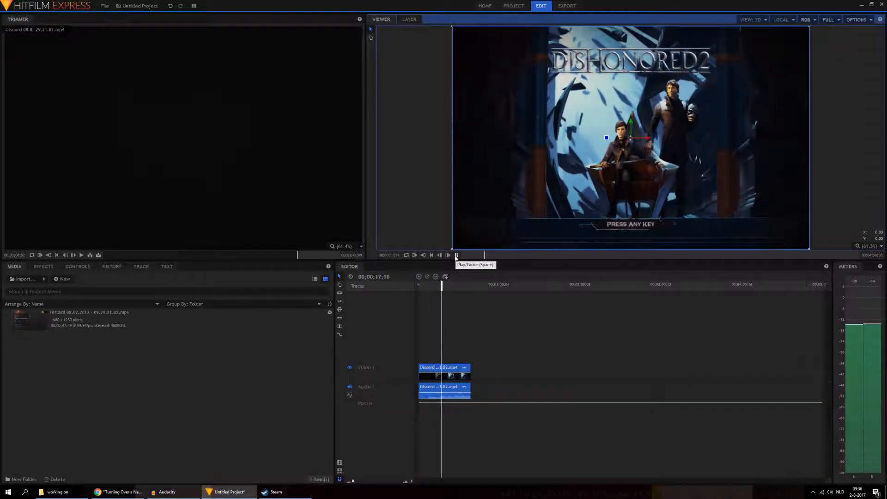
click(455, 255)
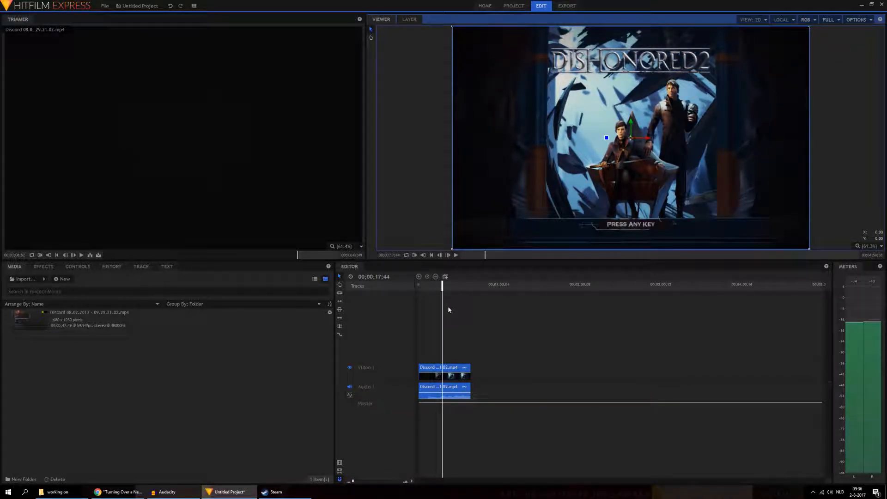
Step: Cut the Discord recording at 00;00;17;09 and delete the part before the cut
scroll(447, 312, up, 3)
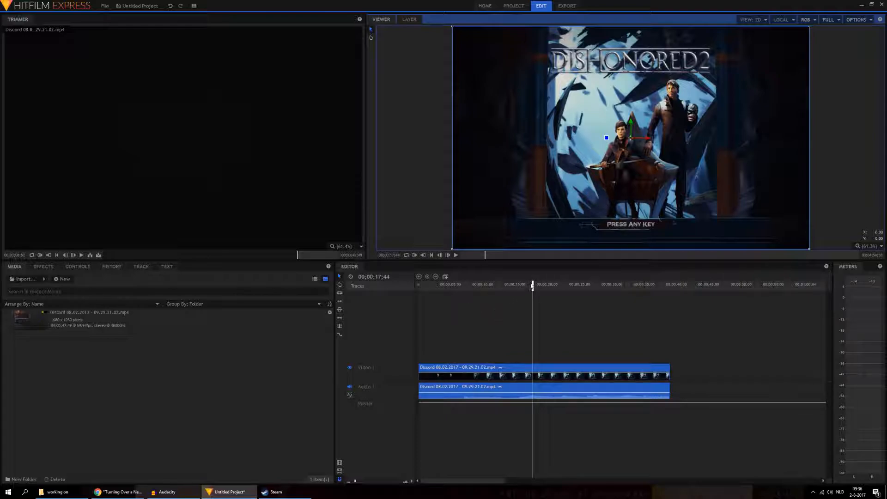
scroll(521, 299, up, 3)
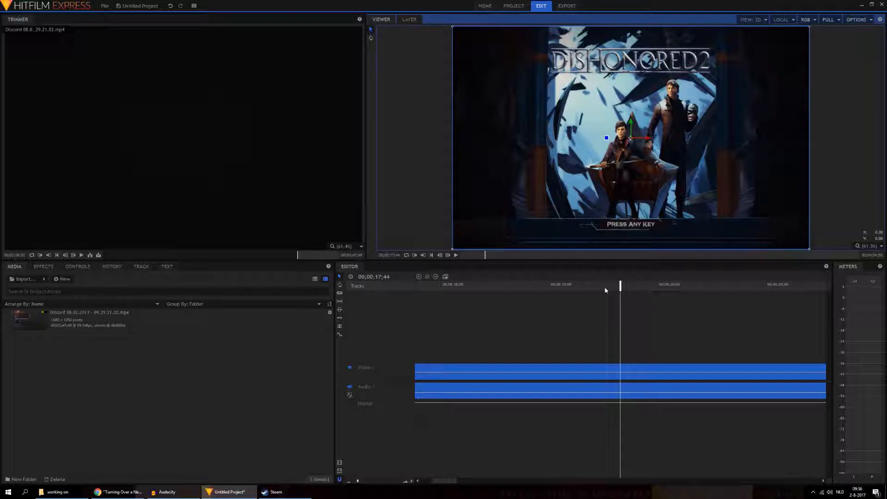
drag(606, 288, 608, 285)
click(340, 294)
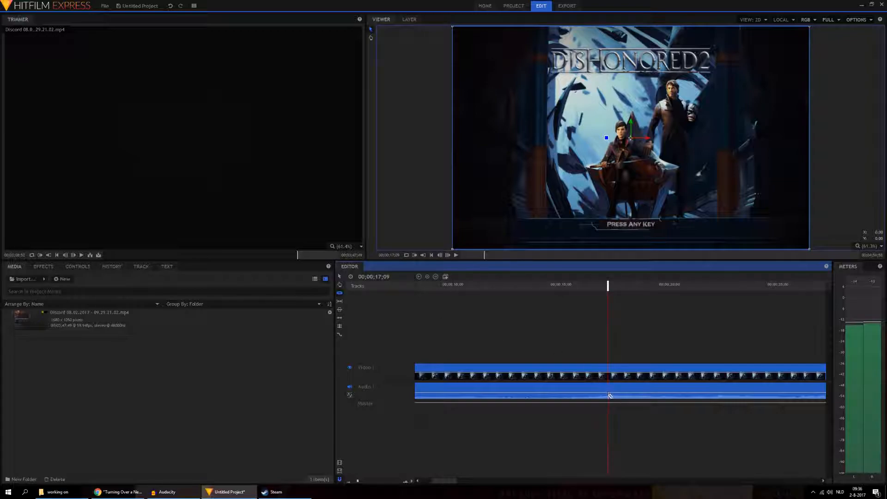
click(610, 399)
key(Delete)
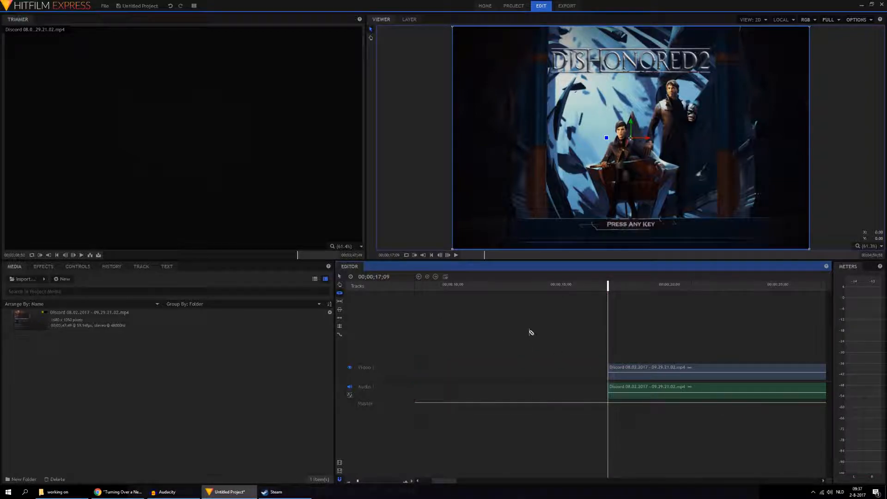
Step: Play the remaining Discord recording, cut it at 00;00;27;46 and delete the part after the cut
click(456, 256)
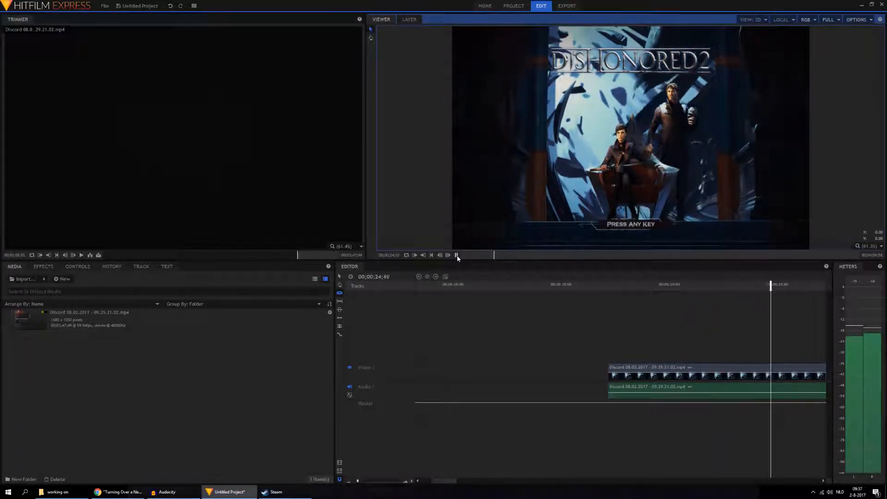
click(457, 256)
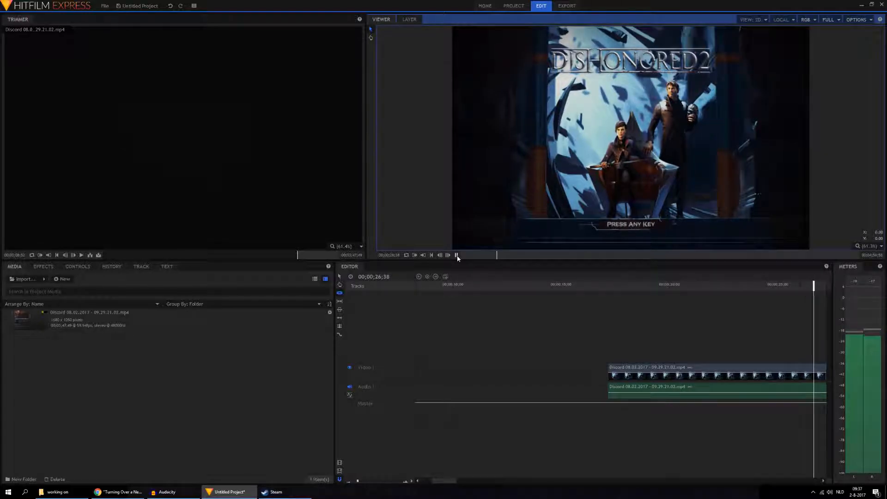
mouse_move(456, 480)
mouse_down()
mouse_move(463, 480)
mouse_move(456, 481)
mouse_up()
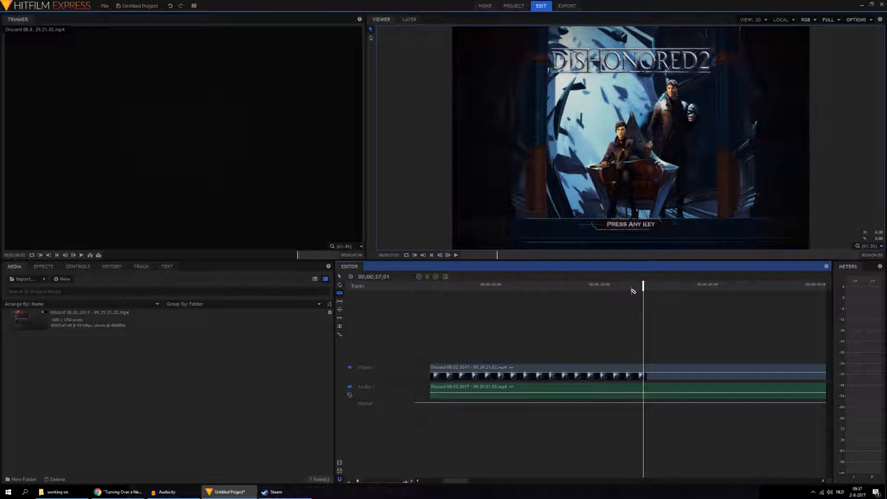
click(599, 284)
click(456, 255)
click(456, 256)
drag(658, 285, 659, 288)
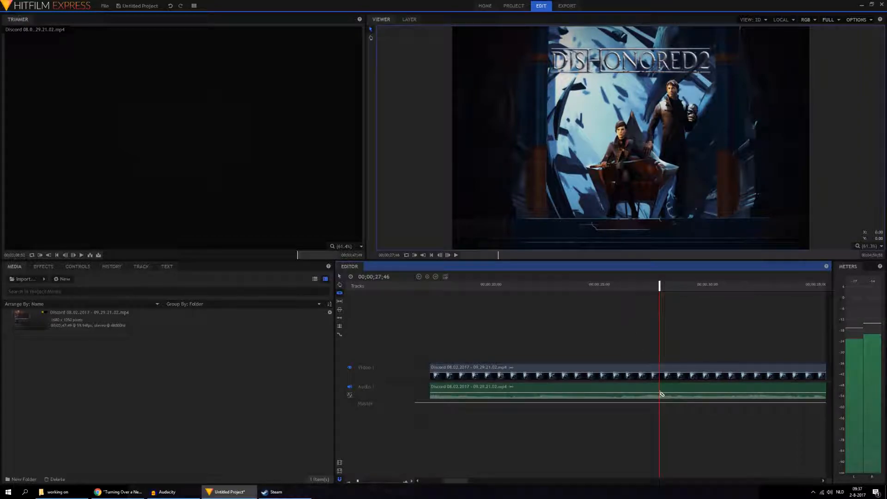
click(661, 394)
key(v)
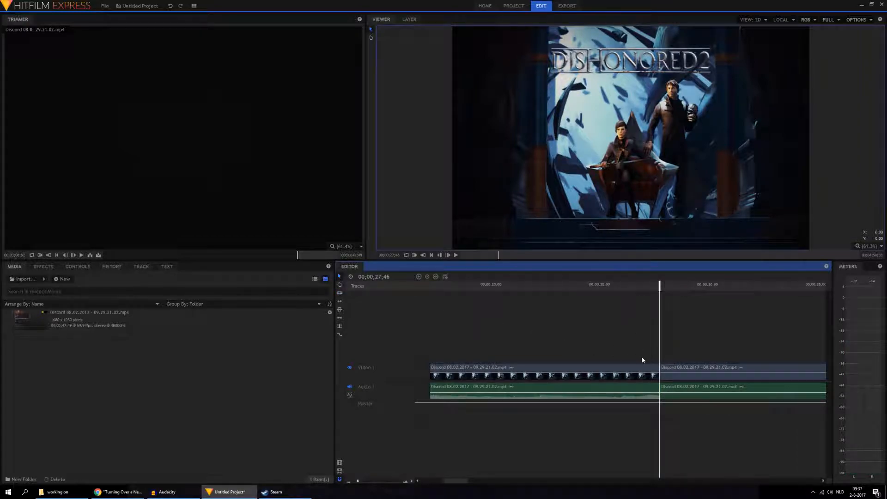
click(666, 369)
key(Delete)
Step: Trim the leftover sliver after 00;00;27;44 off the end of the Discord clip and play its ending
click(425, 285)
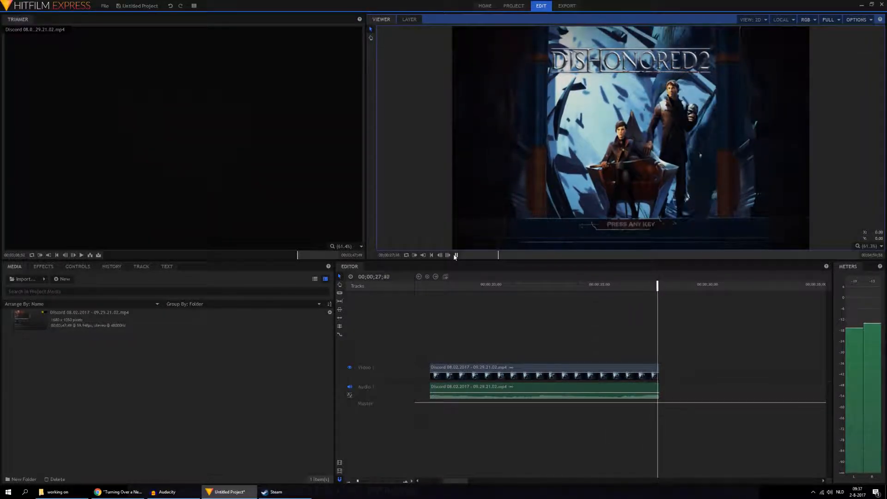
click(456, 255)
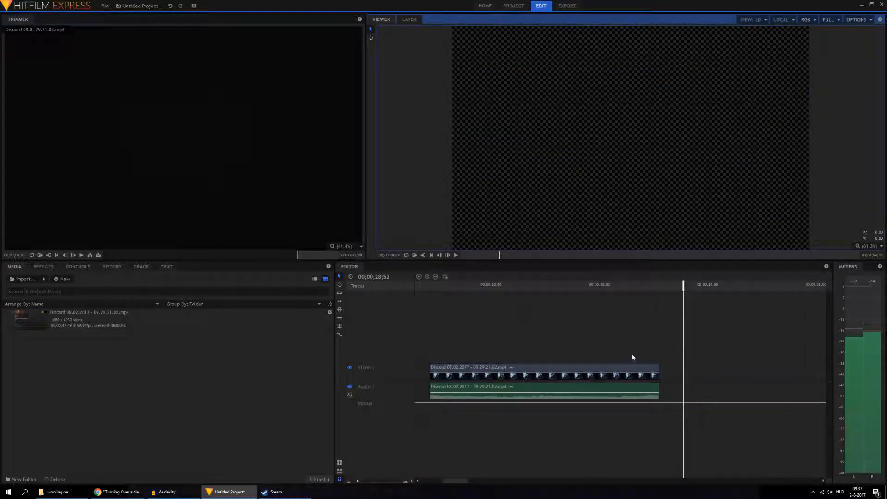
drag(655, 289, 663, 286)
scroll(649, 314, up, 3)
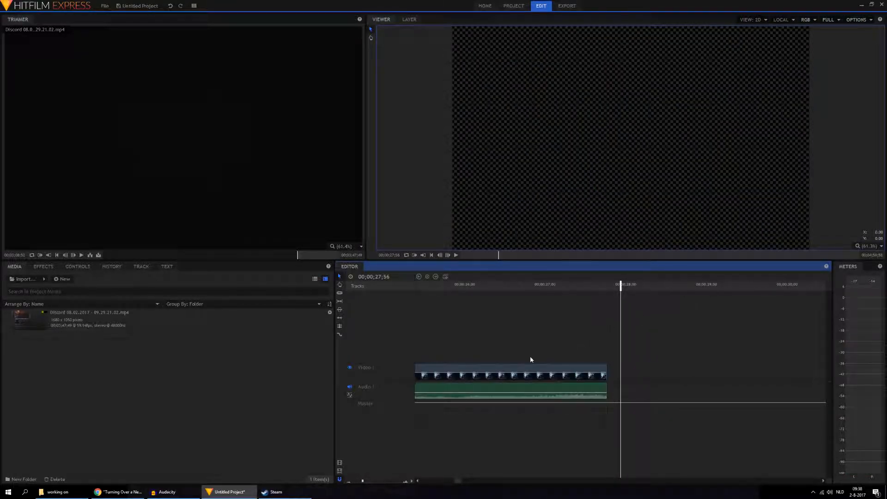
drag(601, 285, 604, 283)
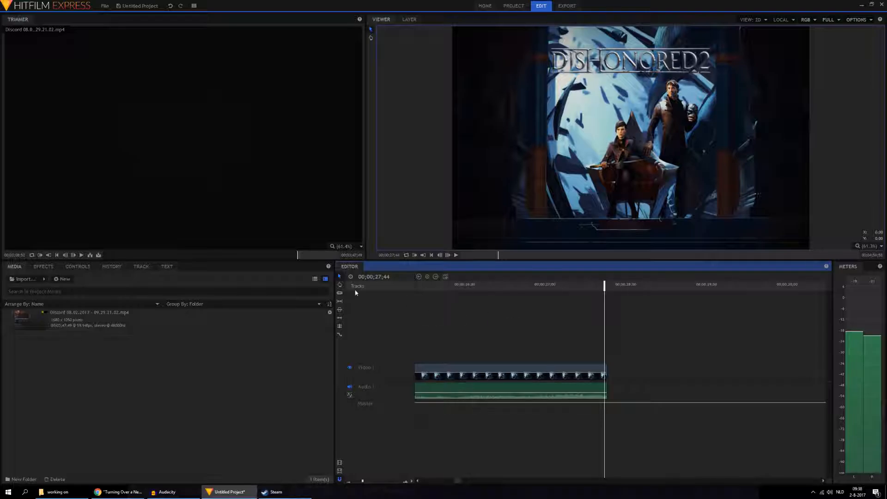
click(340, 294)
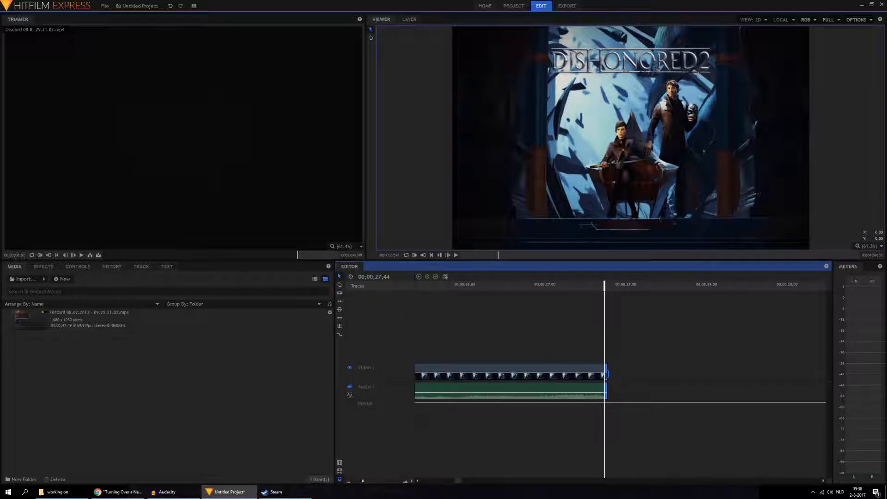
drag(608, 373, 608, 373)
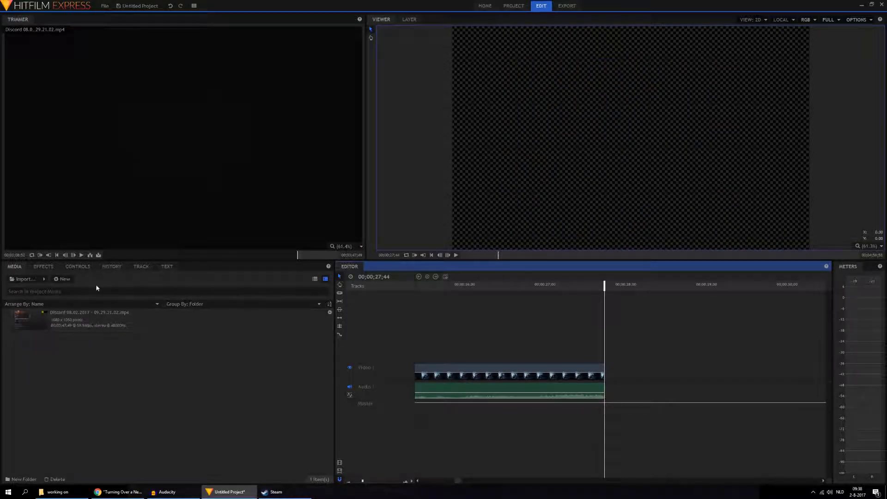
click(466, 286)
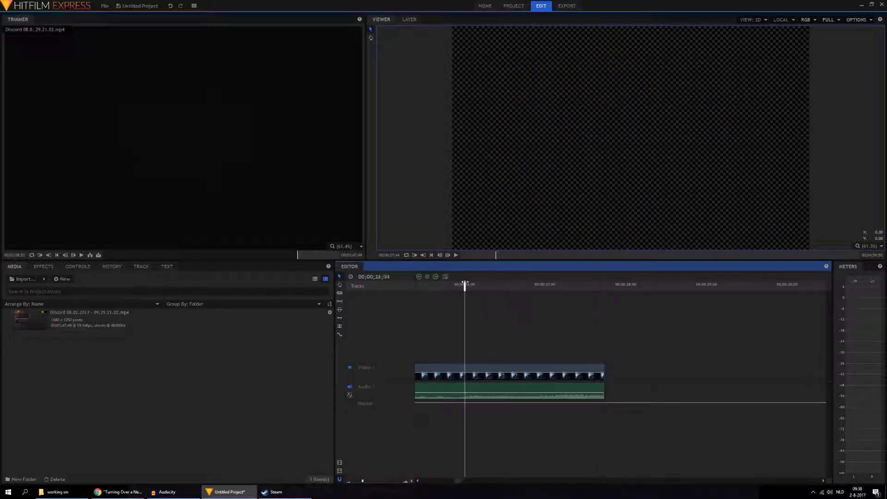
click(456, 255)
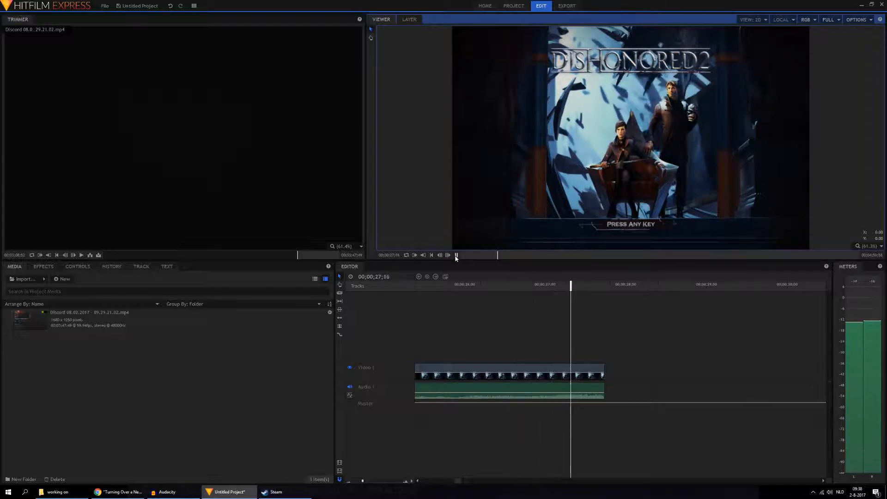
key(space)
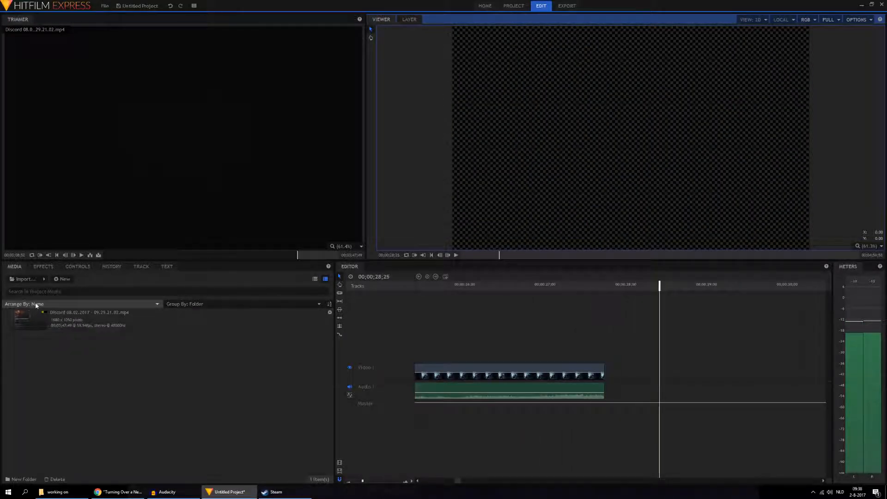
Step: Add a Fade audio transition to the end of the Discord clip's audio
click(43, 267)
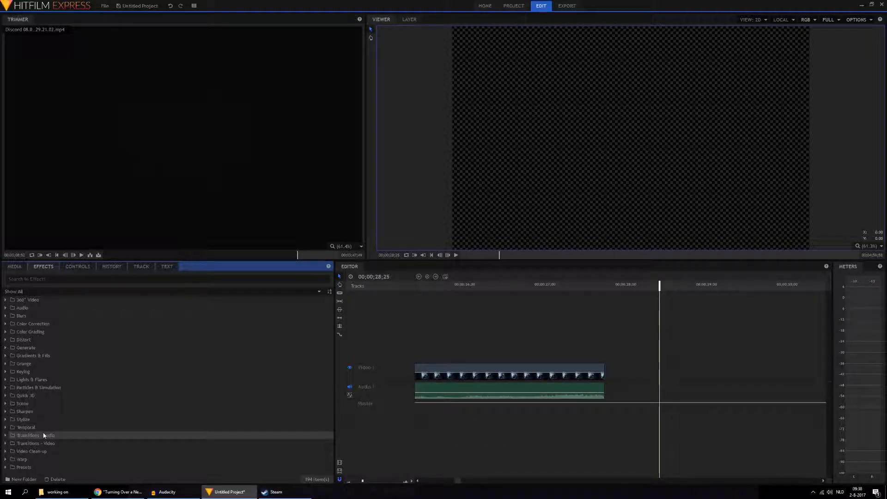
click(5, 435)
drag(22, 443, 597, 394)
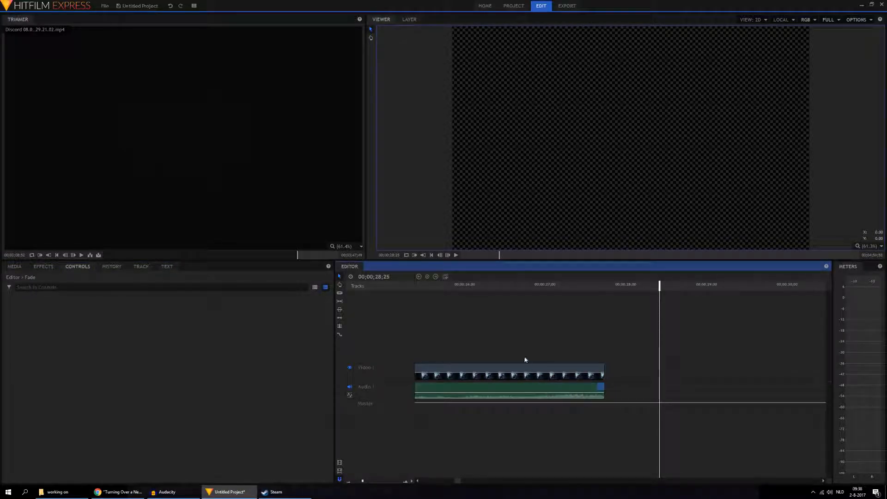
Step: Play the Discord clip's ending twice to check the audio fade-out
click(465, 285)
click(455, 255)
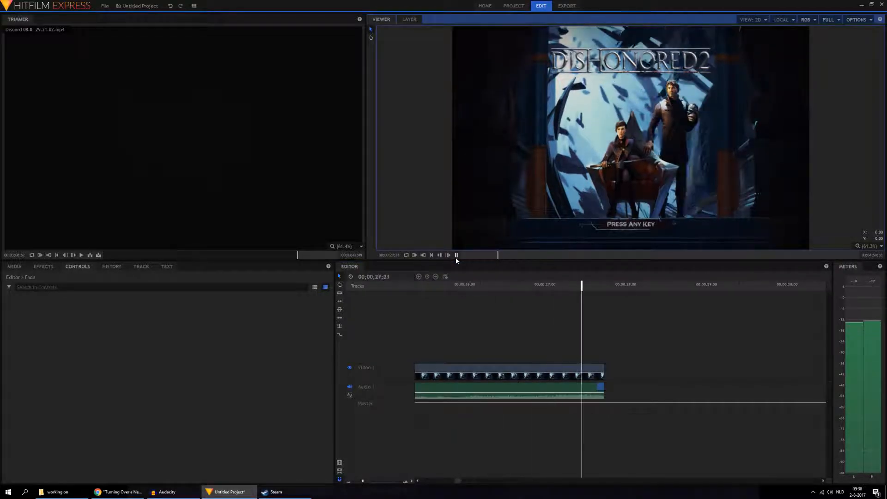
click(508, 314)
click(455, 255)
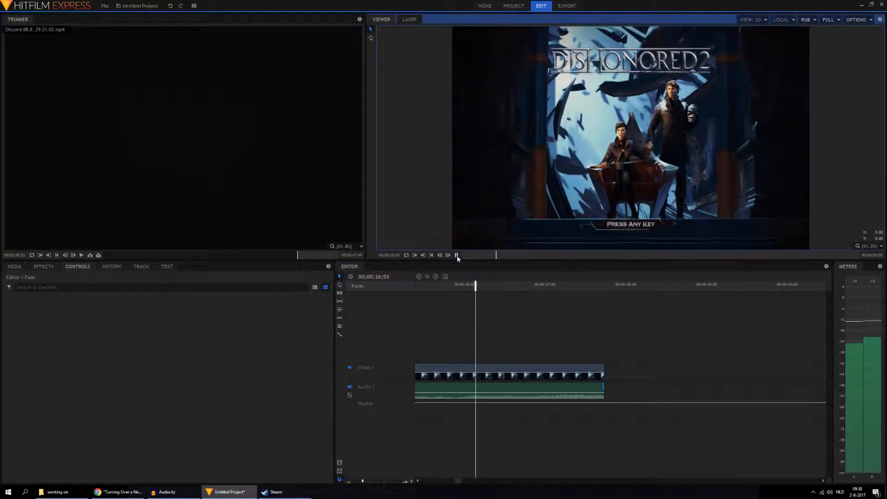
Step: Extend the end of the Discord clip slightly and replay its ending
drag(605, 396, 610, 379)
click(506, 284)
click(456, 255)
click(455, 255)
click(499, 285)
click(456, 255)
click(457, 256)
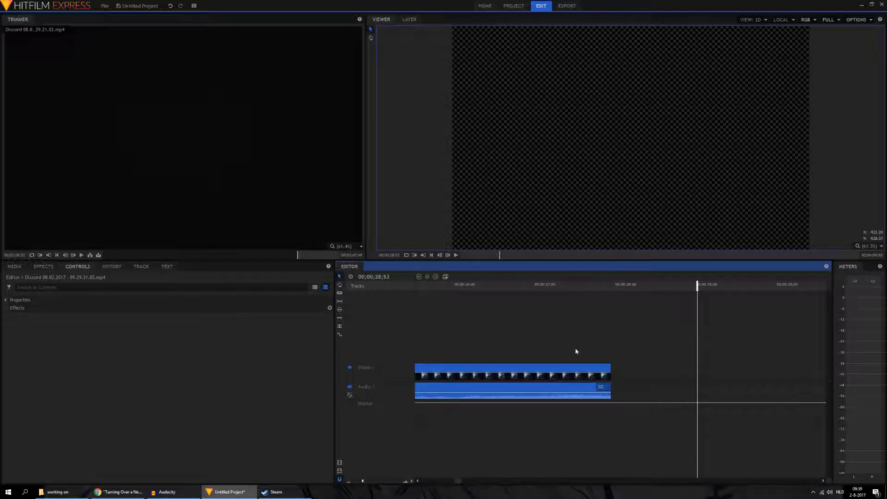
click(533, 287)
click(457, 256)
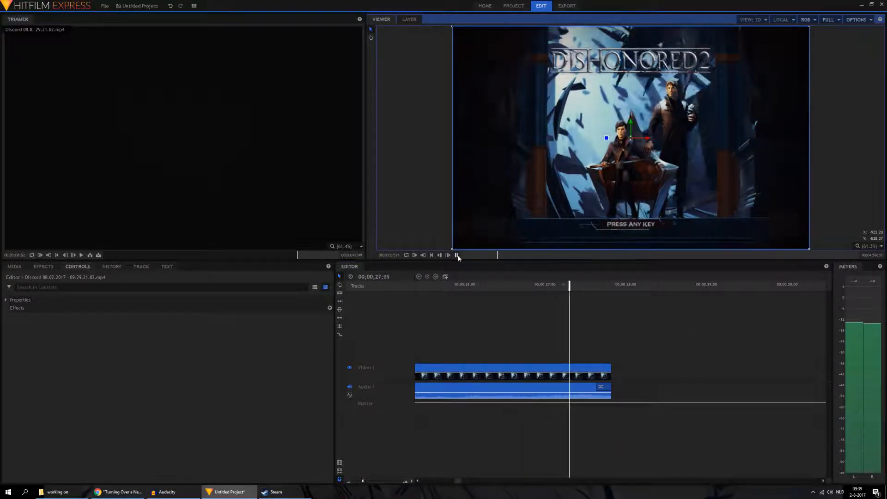
click(457, 255)
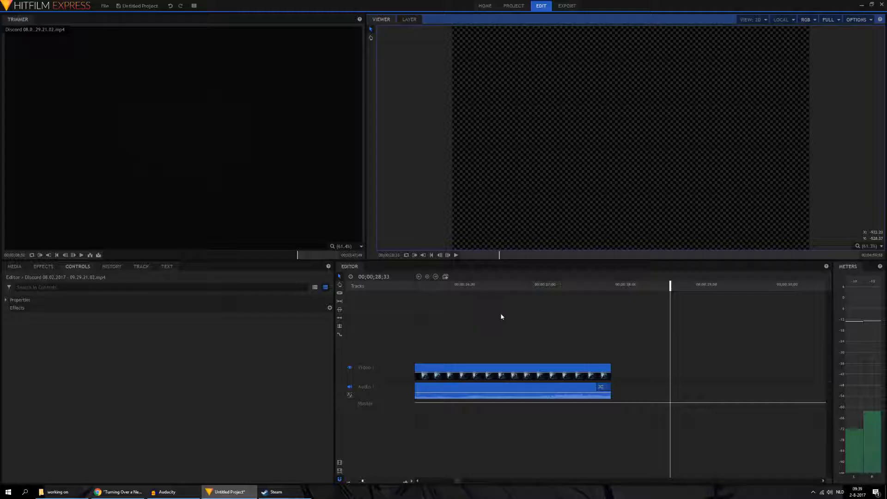
Step: Move the Discord clip to the start of the timeline and put the playhead at 00;00;05;22
scroll(505, 337, down, 1)
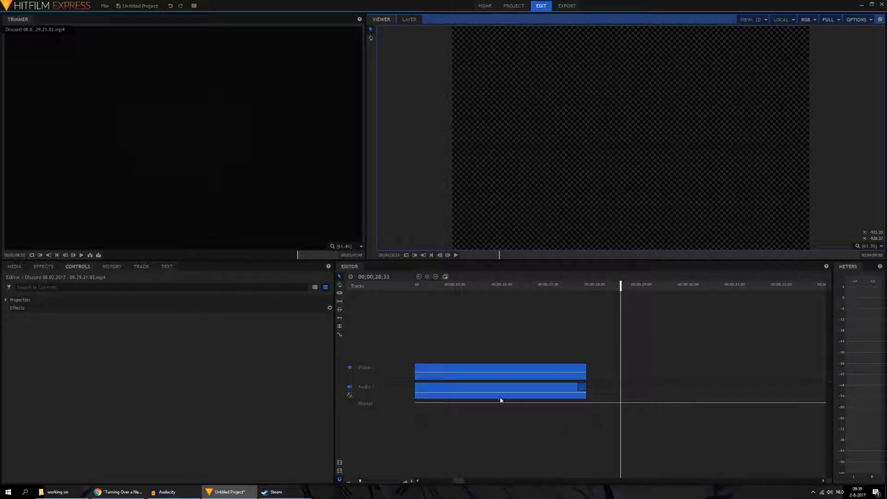
scroll(500, 412, down, 3)
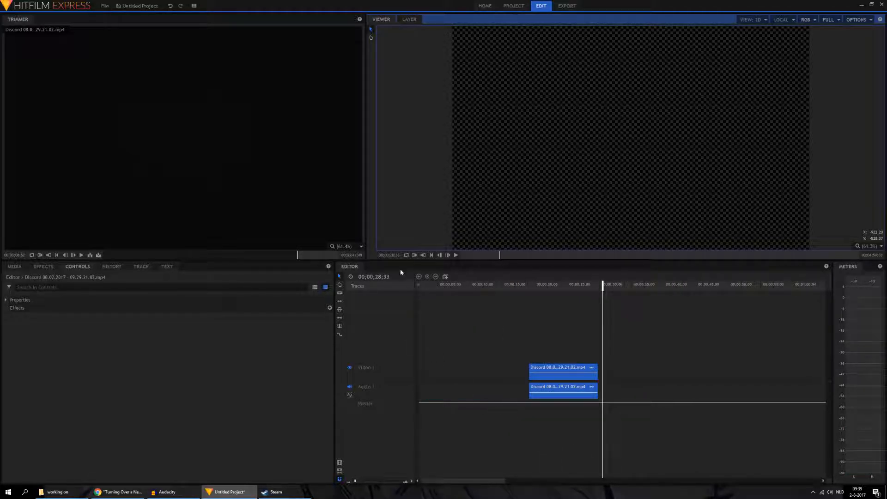
drag(572, 370, 455, 367)
drag(432, 285, 453, 290)
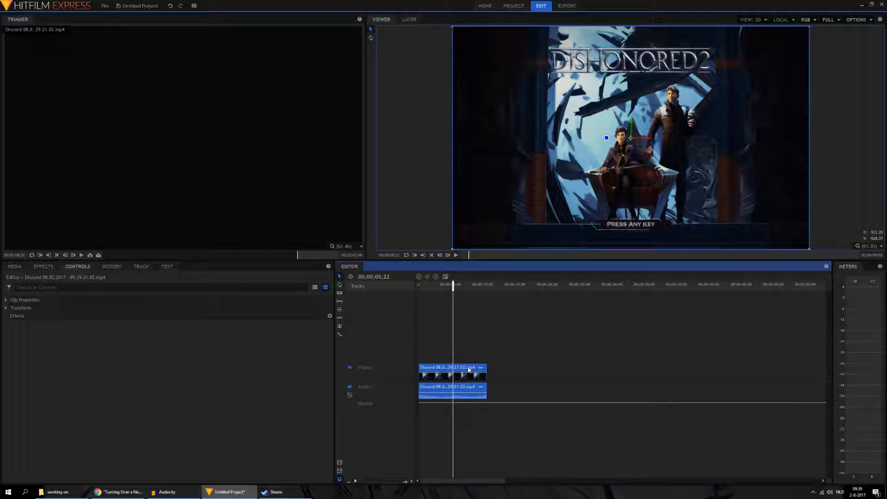
Step: Duplicate the Discord clip and place the copy on new tracks, aligned with the start of the original
right_click(469, 369)
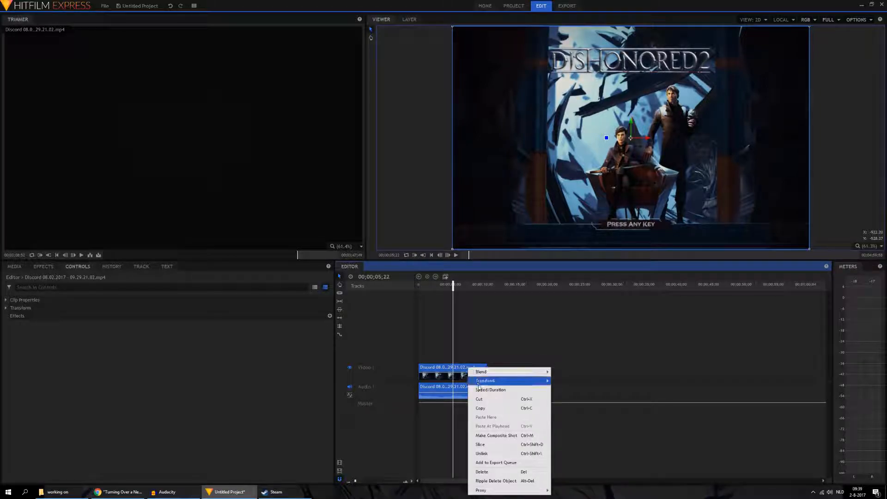
click(488, 408)
right_click(497, 373)
click(505, 372)
drag(520, 369, 441, 346)
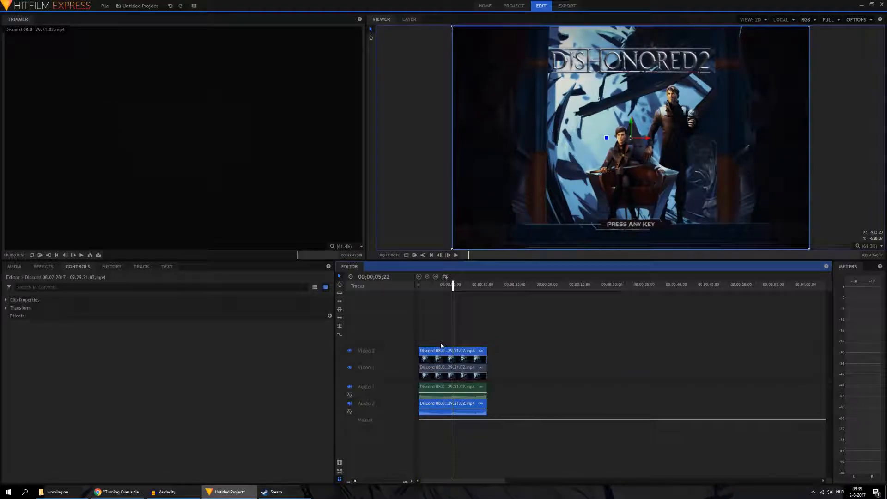
Step: Unlink the duplicate clip's audio and video, delete its audio from Audio 2, and scrub to 00;00;03;14
click(470, 407)
right_click(469, 406)
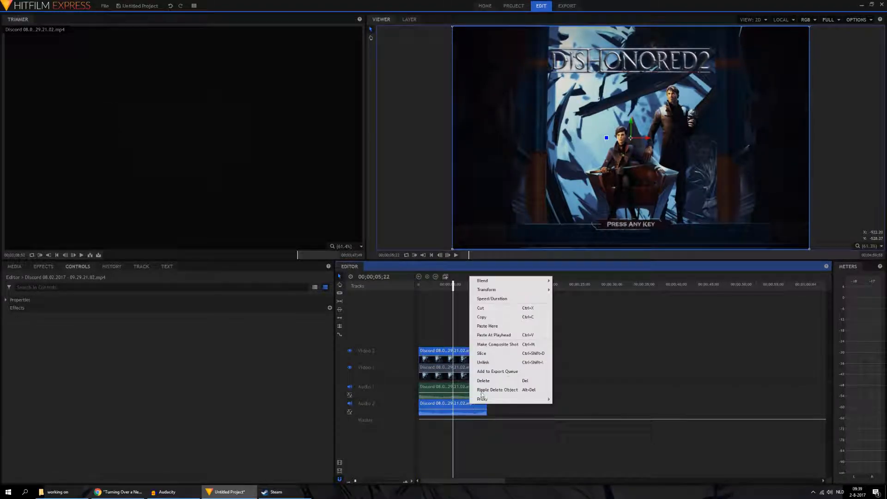
click(488, 363)
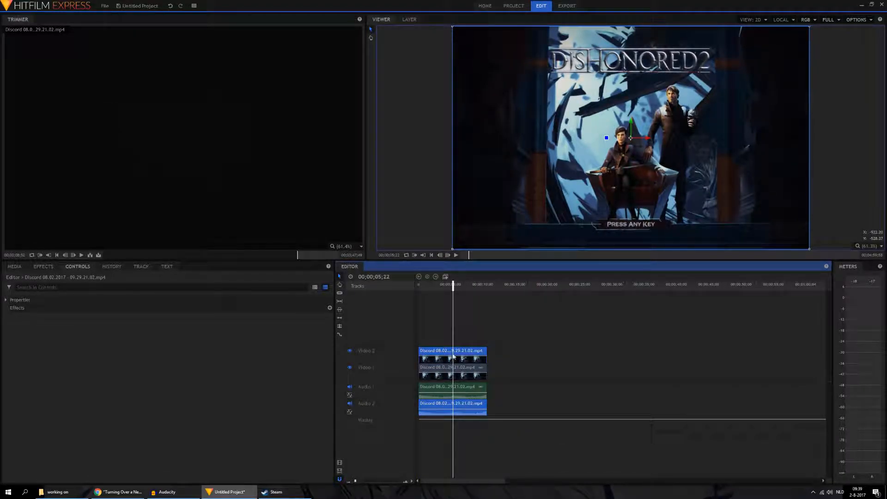
click(456, 255)
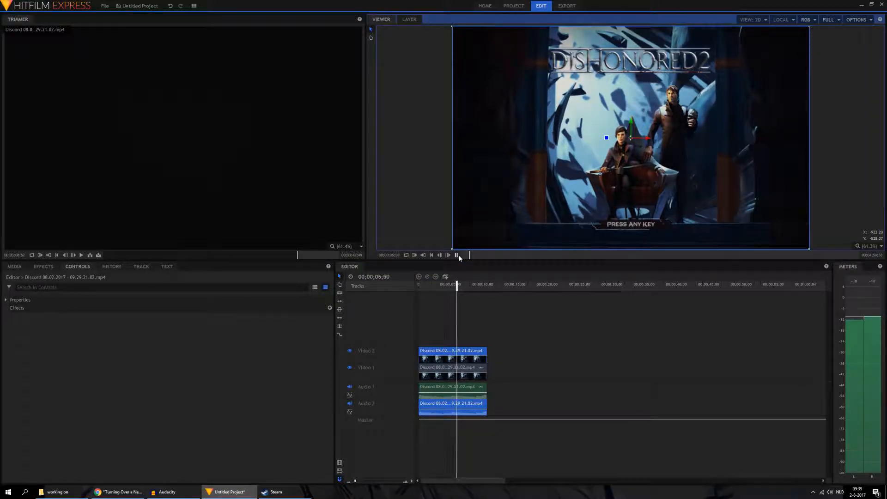
click(472, 407)
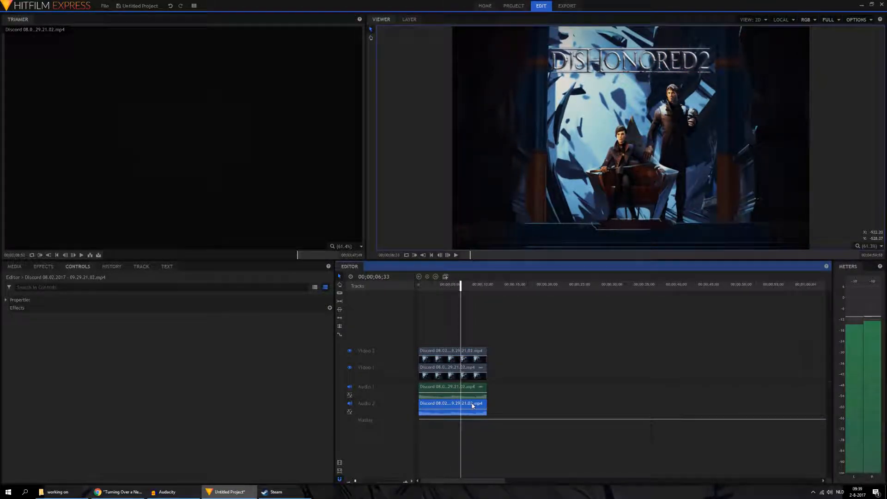
key(Delete)
drag(422, 285, 439, 288)
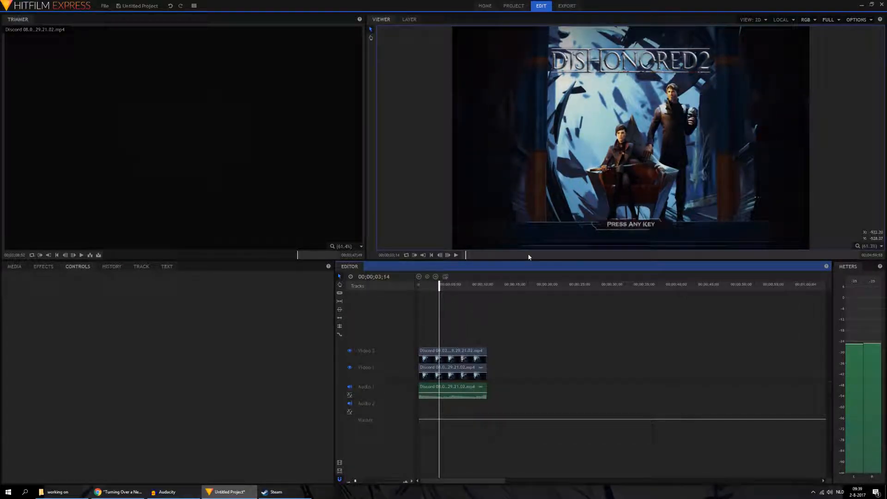
Step: Try the Add blend mode on the Video 2 clip
click(471, 371)
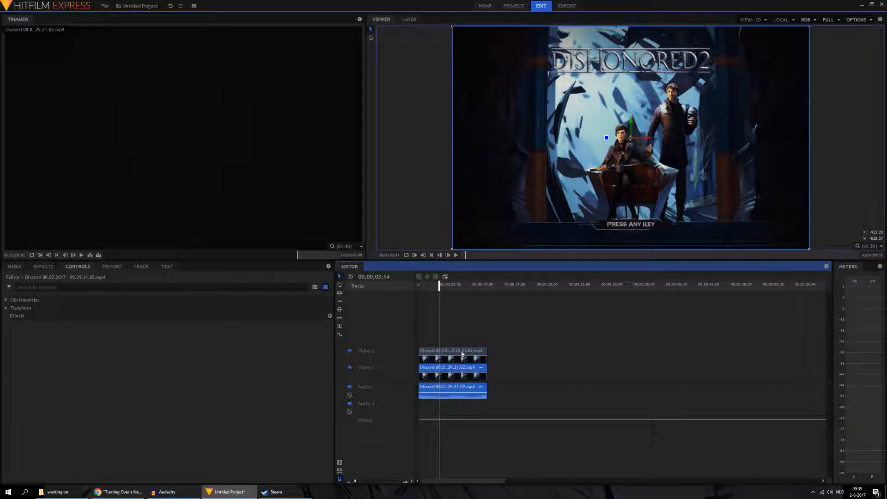
click(463, 353)
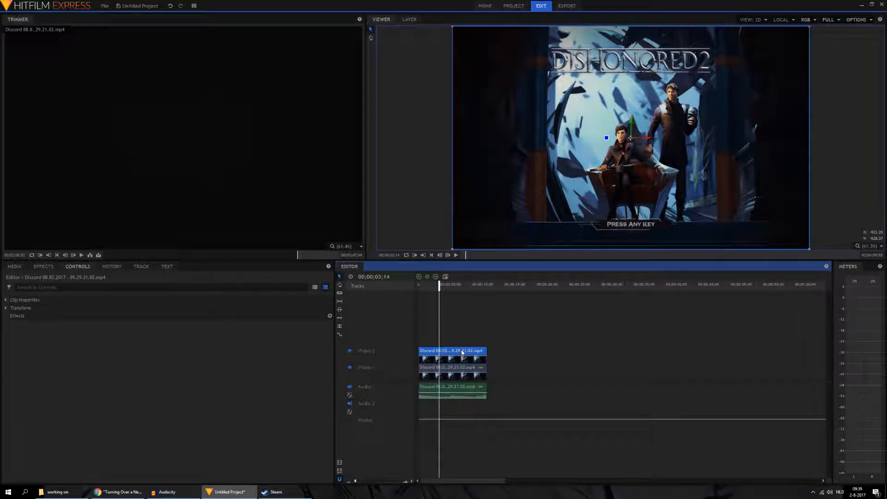
right_click(462, 353)
mouse_move(469, 354)
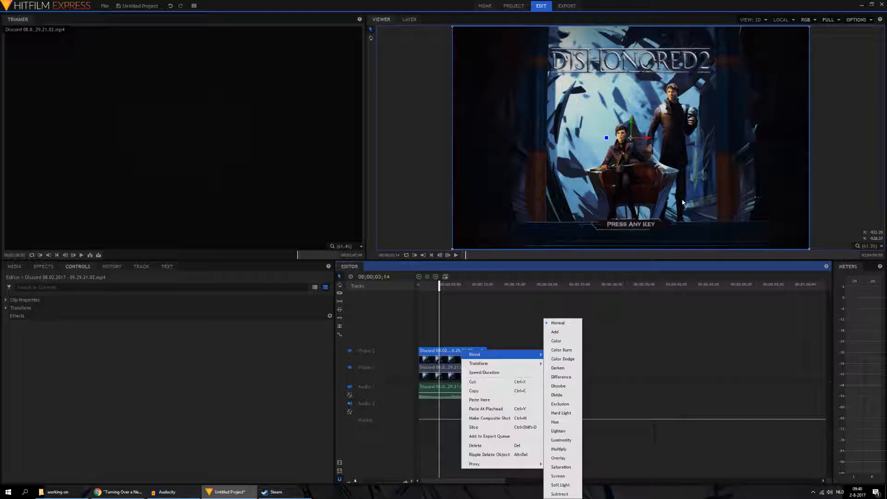
mouse_move(524, 355)
click(555, 332)
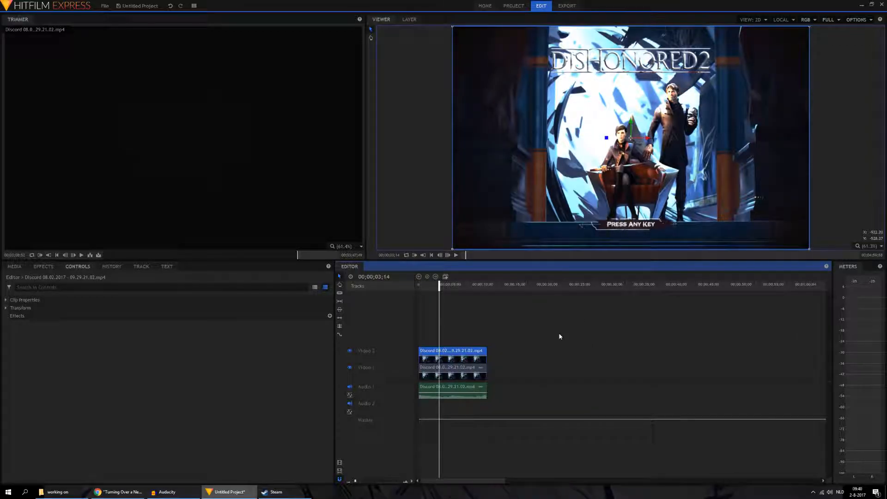
Step: Try the Color Burn, Color Dodge and Darken blend modes on the Video 2 clip
right_click(479, 349)
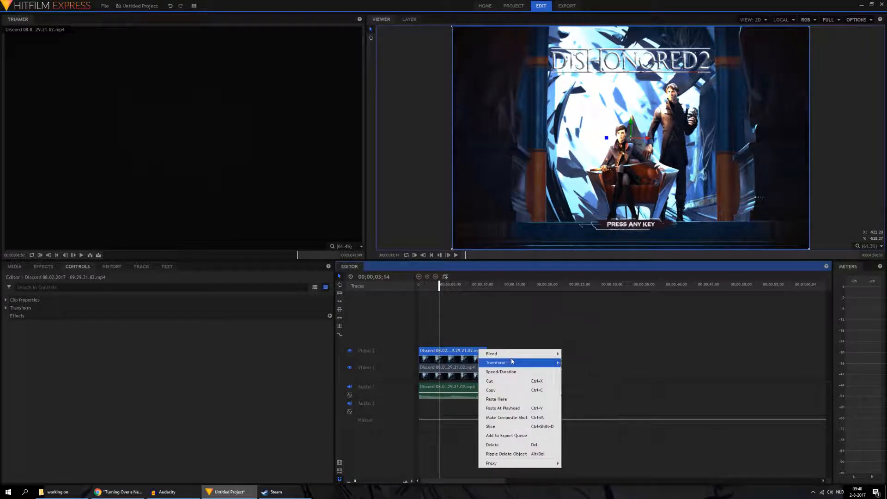
click(577, 350)
right_click(481, 351)
click(580, 353)
right_click(476, 352)
click(578, 360)
mouse_move(469, 352)
mouse_down()
mouse_move(550, 356)
mouse_move(457, 351)
mouse_up()
right_click(458, 351)
mouse_move(523, 355)
click(552, 371)
Step: Try the Difference, Dissolve and Divide blend modes on the Video 2 clip
right_click(462, 353)
click(560, 377)
right_click(473, 353)
mouse_move(497, 358)
click(570, 386)
right_click(473, 350)
click(569, 395)
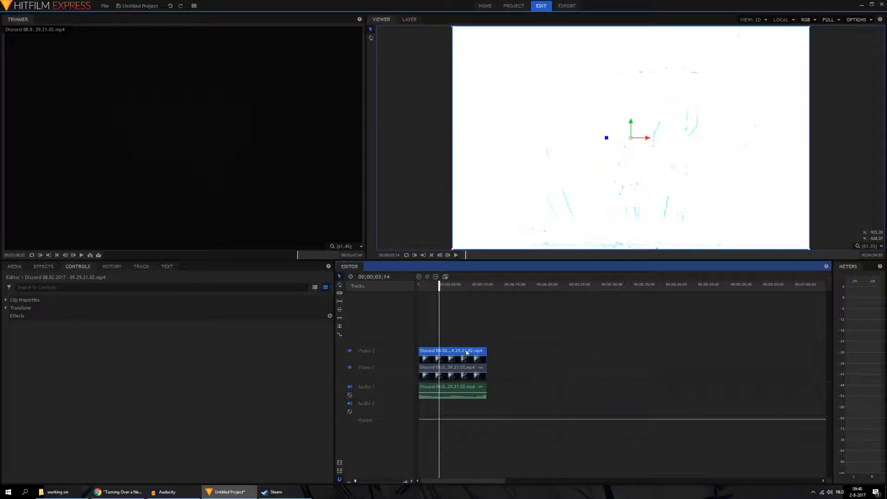
Step: Try the Exclusion, Hard Light, Hue and Lighten blend modes on the Video 2 clip
right_click(467, 352)
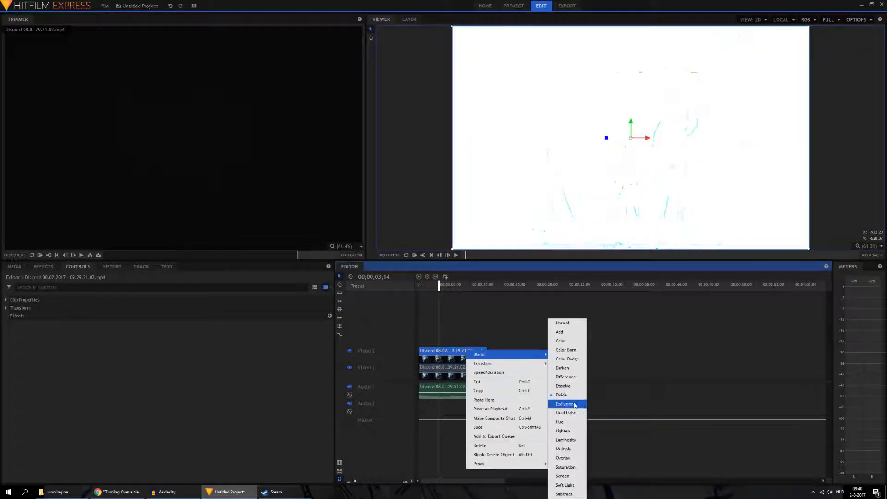
click(564, 404)
right_click(461, 350)
click(568, 413)
right_click(452, 350)
click(561, 422)
drag(466, 355, 573, 354)
drag(574, 354, 460, 352)
right_click(453, 353)
mouse_move(499, 357)
click(558, 430)
Step: Try the Luminosity, Multiply, Overlay and Saturation blend modes on the Video 2 clip
right_click(465, 352)
click(565, 441)
right_click(464, 354)
click(564, 449)
right_click(475, 356)
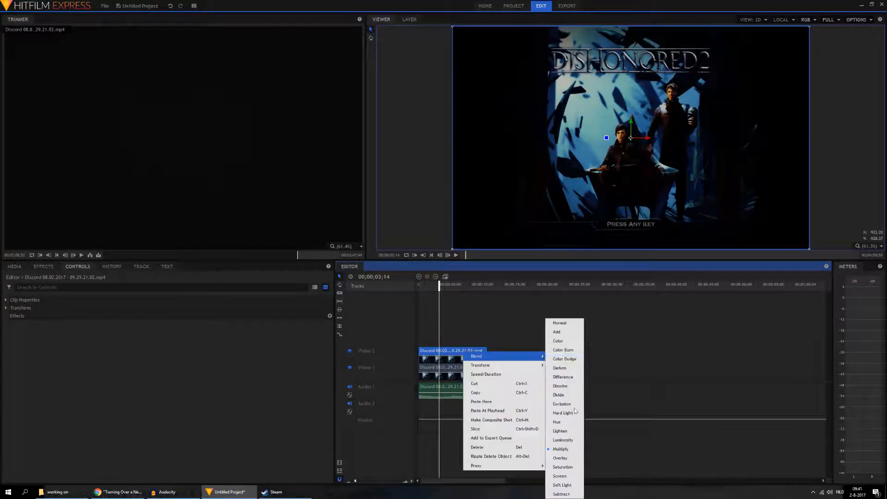
click(565, 457)
right_click(461, 353)
click(563, 467)
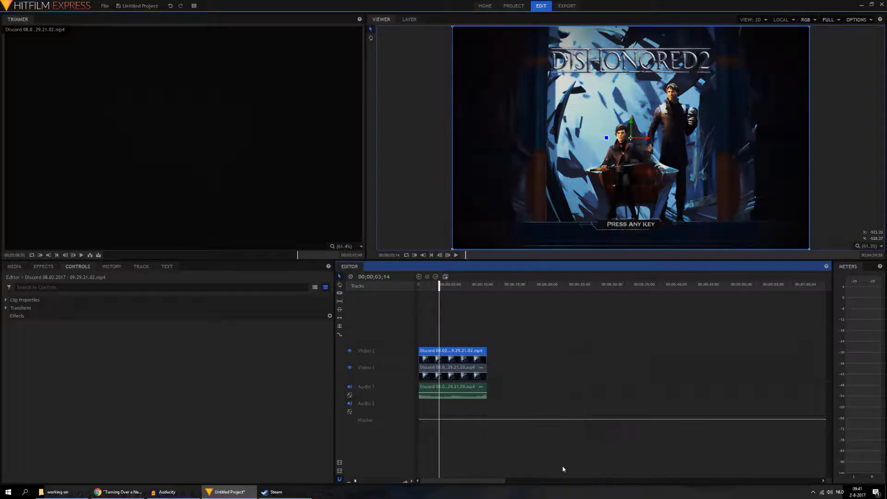
Step: Try the Screen, Soft Light and Subtract blend modes on the Video 2 clip
drag(453, 355, 427, 355)
right_click(448, 352)
click(550, 475)
right_click(462, 355)
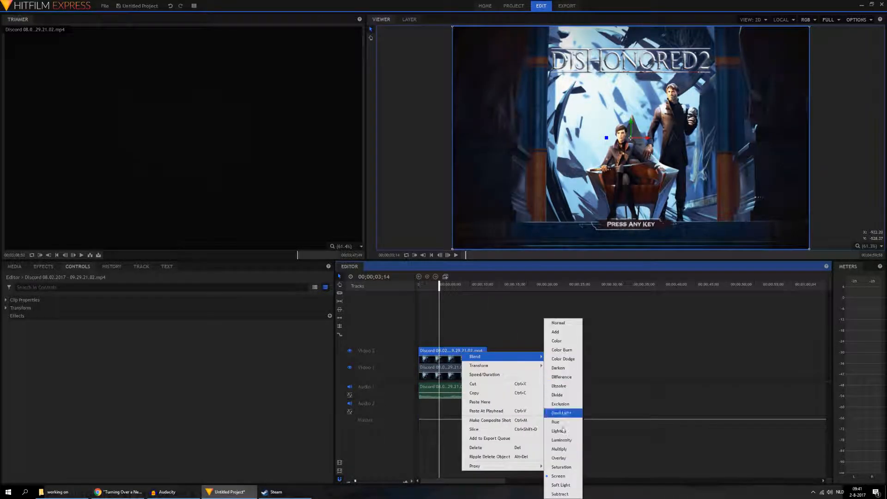
click(559, 485)
right_click(459, 353)
click(550, 494)
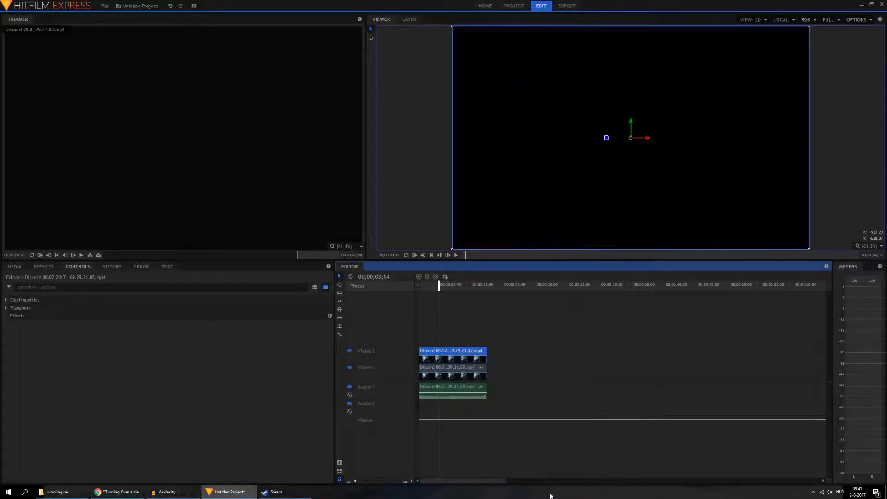
Step: Set the Video 2 clip's blend mode to Screen
right_click(468, 350)
mouse_move(512, 356)
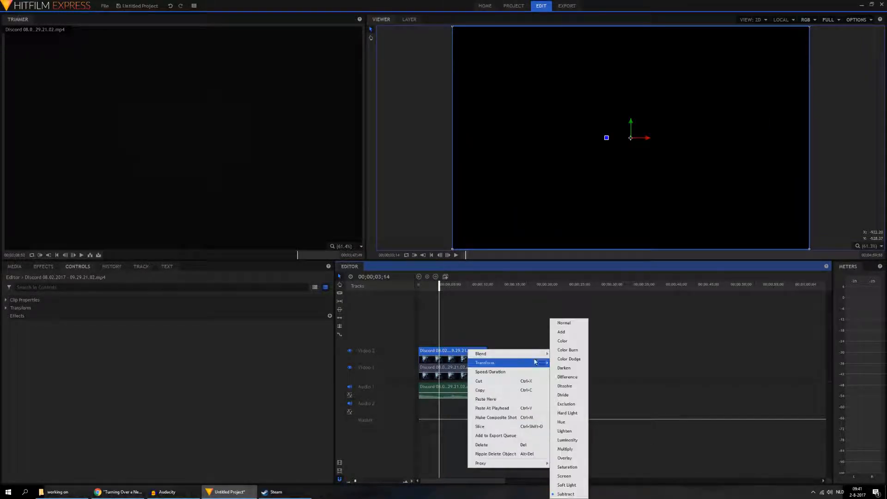
click(568, 475)
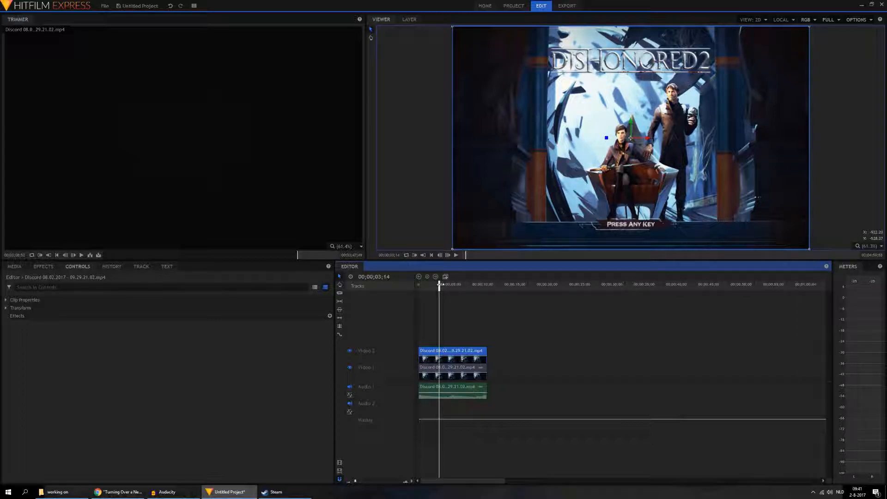
Step: Return the playhead to the timeline start and add a Fade to Color video transition to the beginning of the Video 1 clip
drag(439, 285, 418, 285)
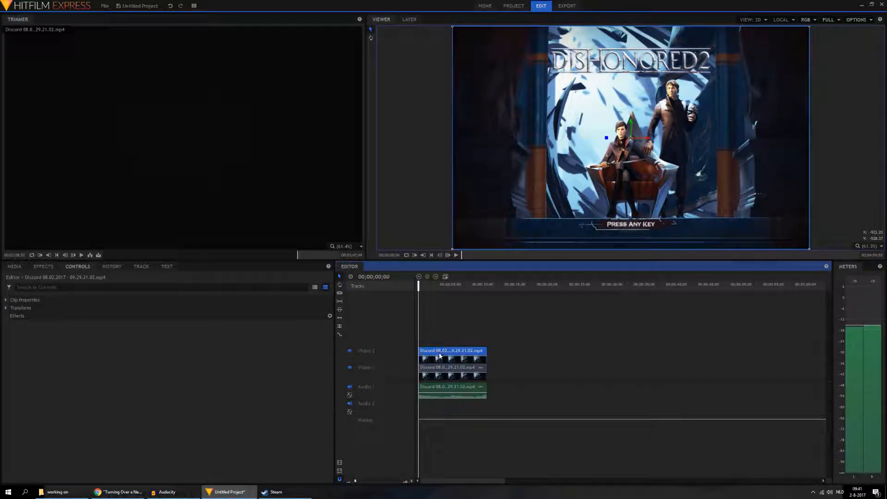
scroll(439, 353, up, 3)
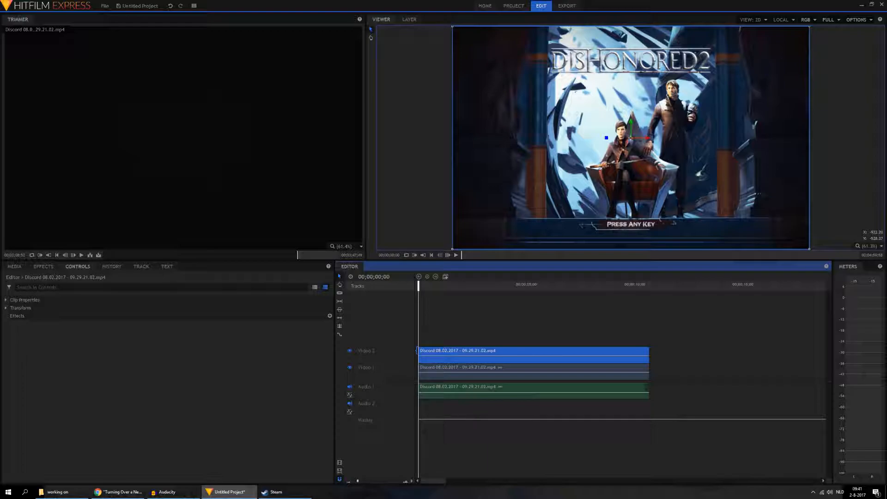
click(50, 266)
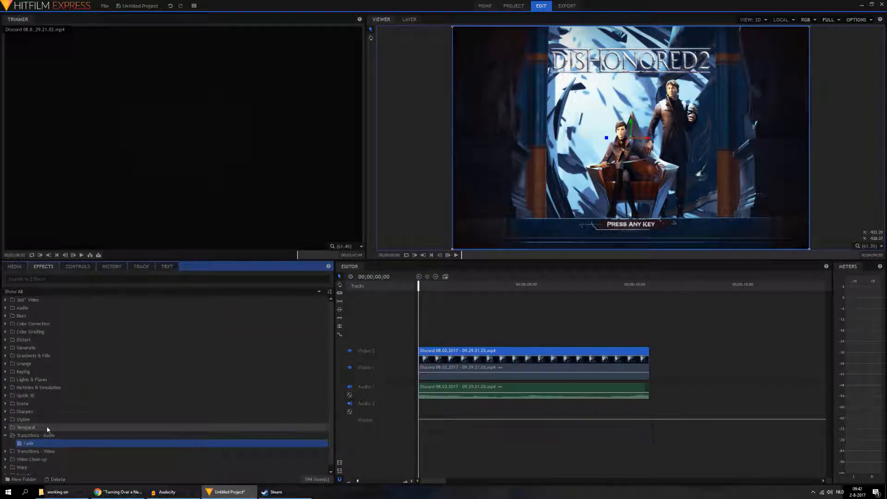
click(5, 452)
scroll(26, 456, down, 2)
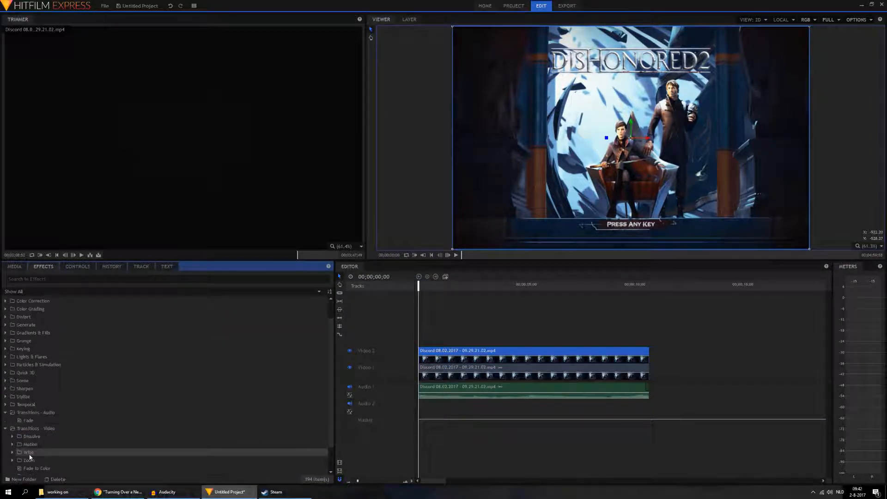
click(43, 448)
Step: Trim 00;00;00;58 off the start of the Video 2 clip so it begins where the lower clip's transition ends
drag(425, 378, 439, 352)
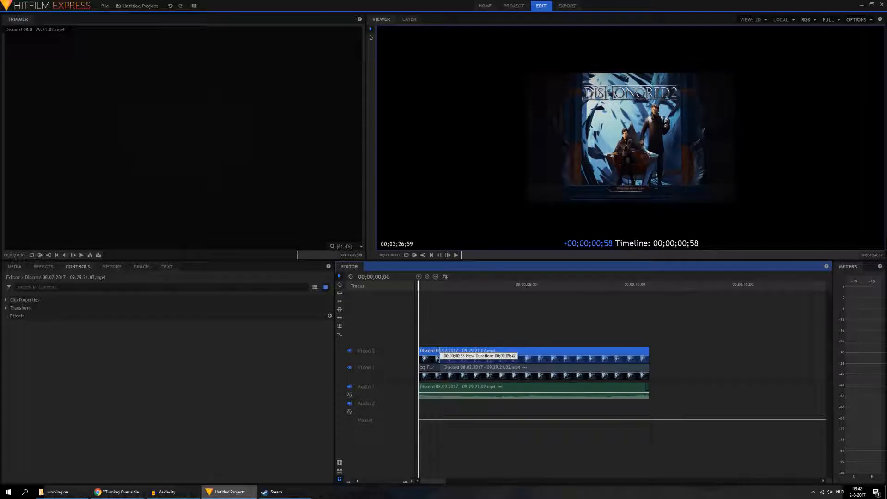
drag(439, 354, 439, 354)
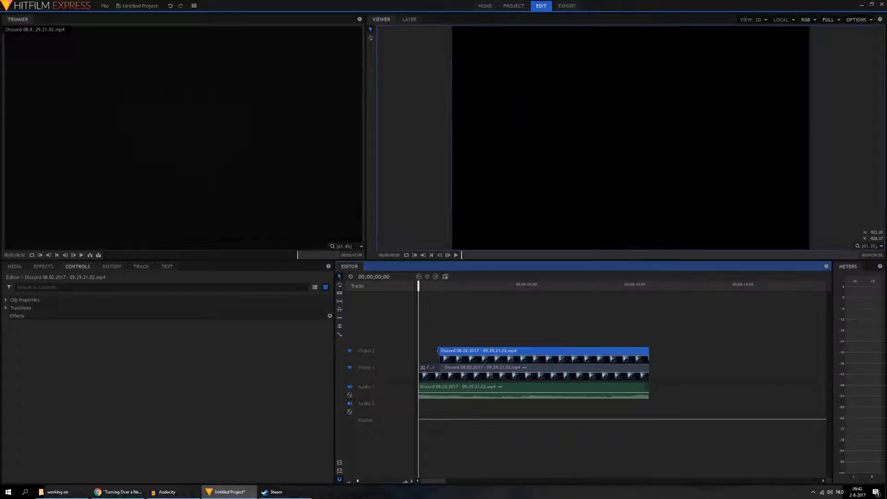
Step: Add an Additive Dissolve transition to the start of the Video 2 clip and play the timeline from the start
click(44, 266)
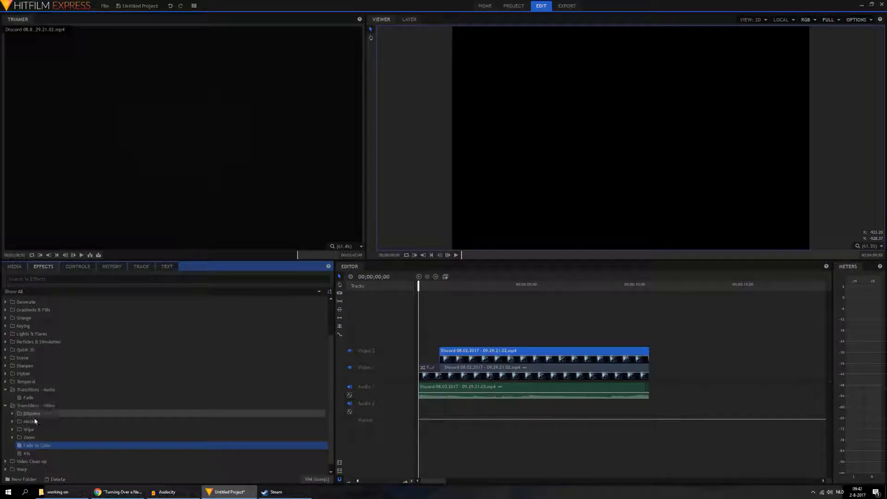
click(12, 414)
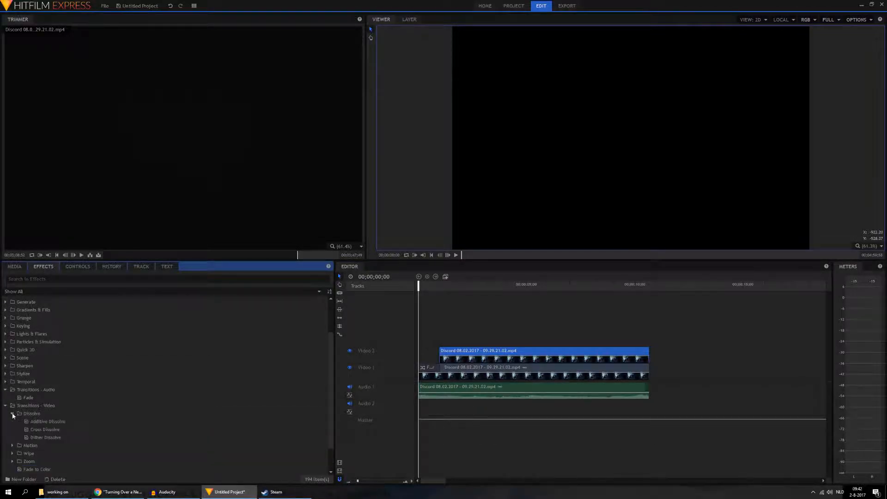
click(28, 423)
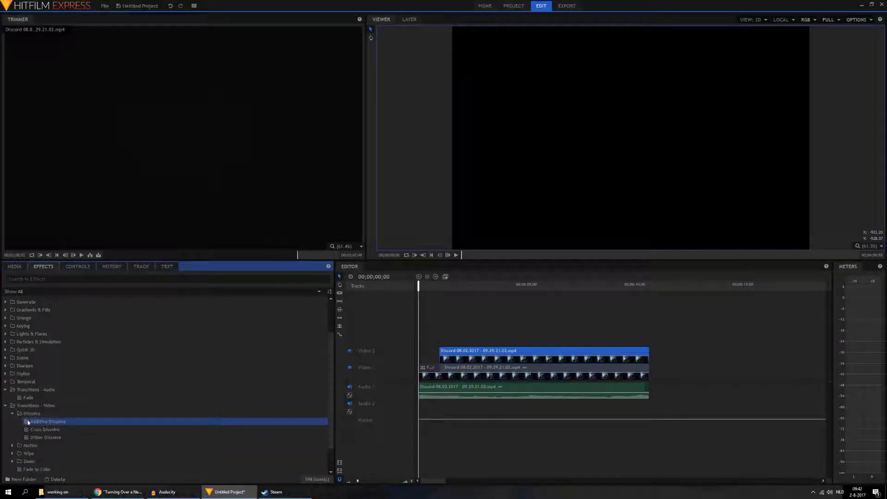
drag(453, 353, 454, 353)
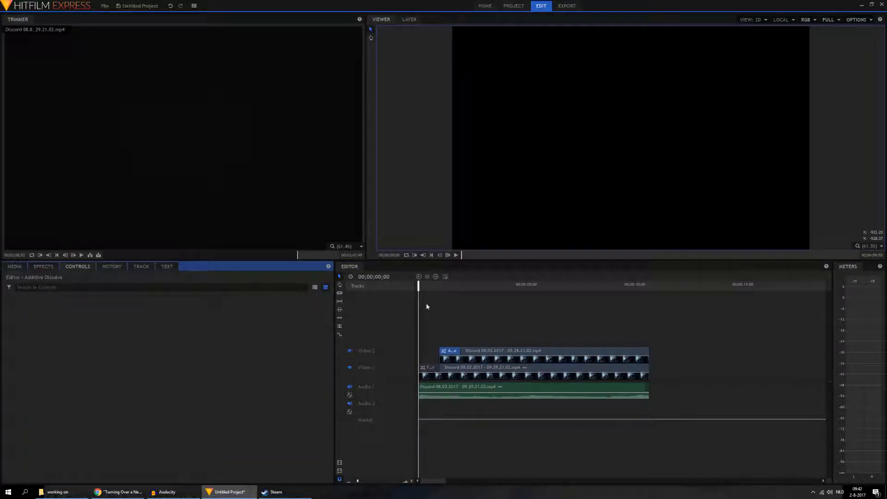
click(411, 284)
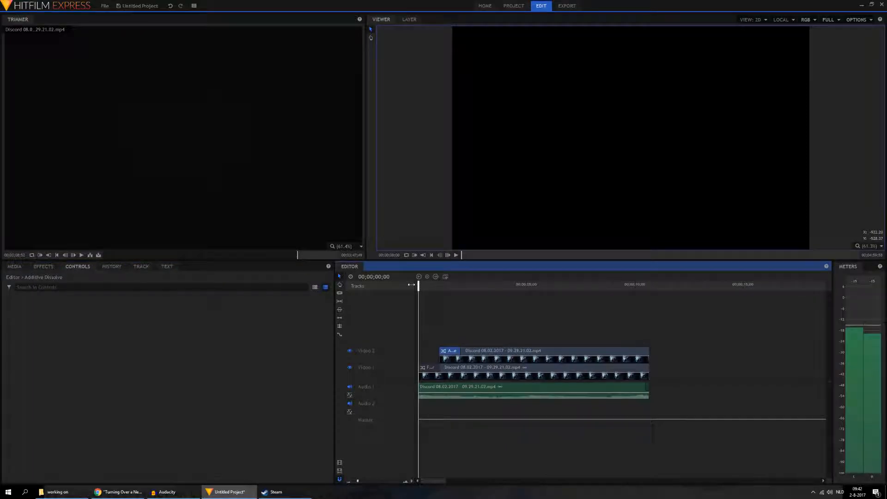
click(457, 256)
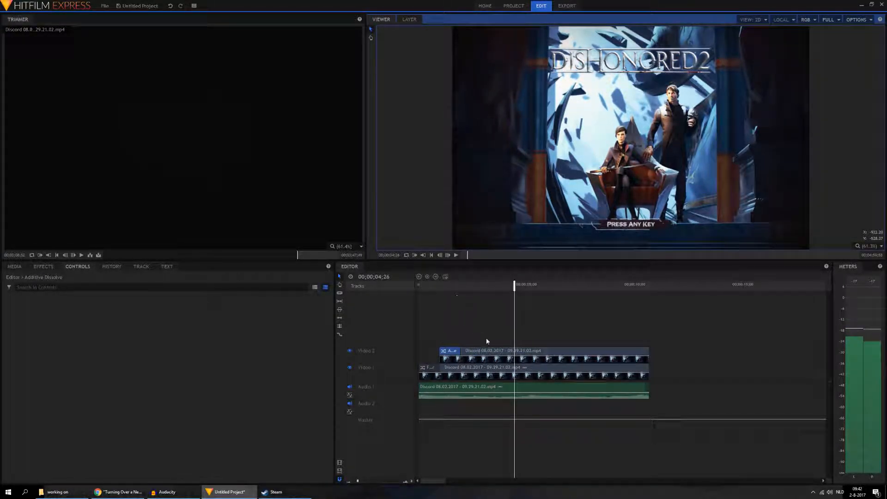
Step: Copy the Video 2 clip and place the pasted copy directly above it on a new Video 3 track
right_click(493, 356)
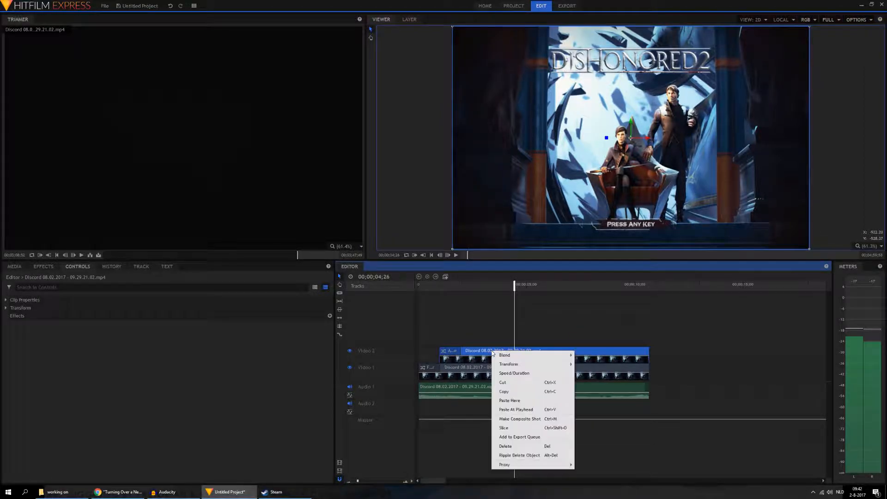
click(521, 392)
right_click(684, 359)
click(703, 363)
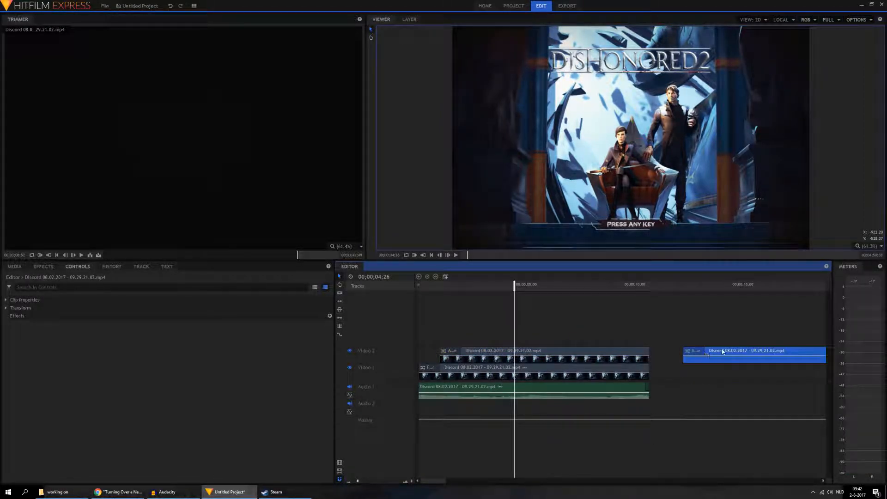
drag(512, 330, 453, 336)
Step: Remove the dissolve from the Video 3 clip and trim its start to where the Video 2 clip's dissolve ends
click(453, 336)
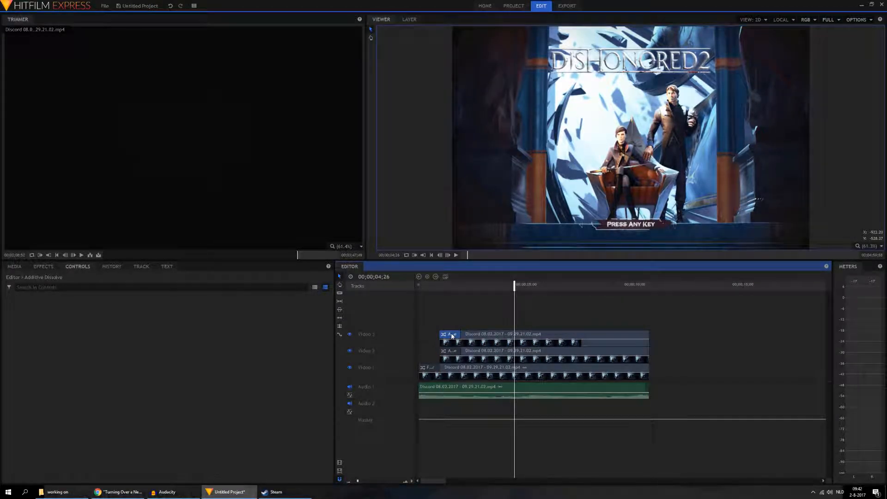
key(Delete)
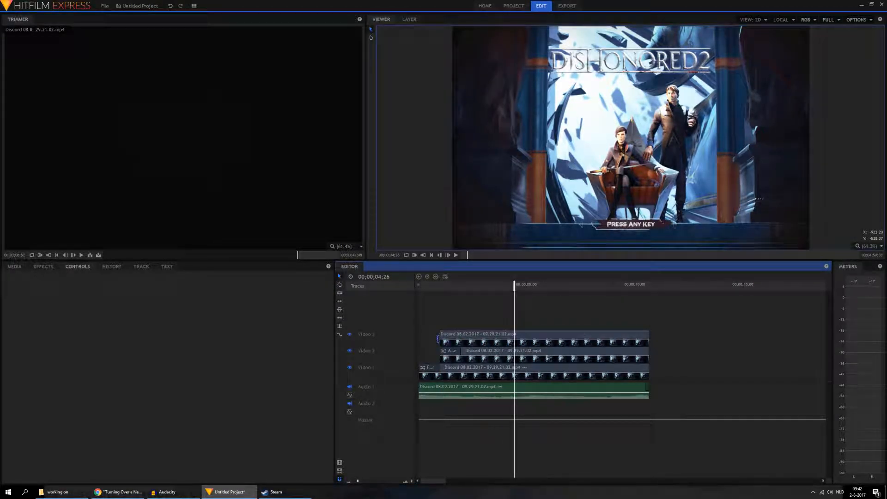
drag(437, 338, 461, 339)
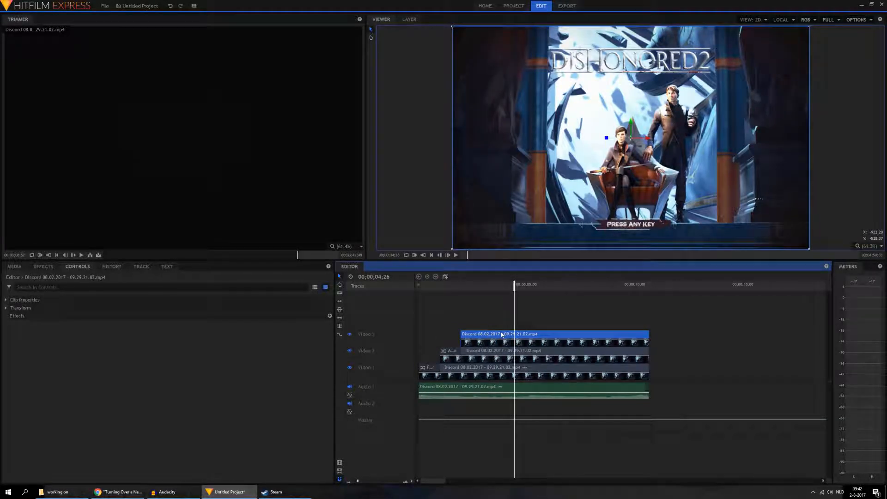
Step: Try the Color, Color Burn, Color Dodge and Darken blend modes on the Video 3 clip
right_click(512, 334)
mouse_move(517, 336)
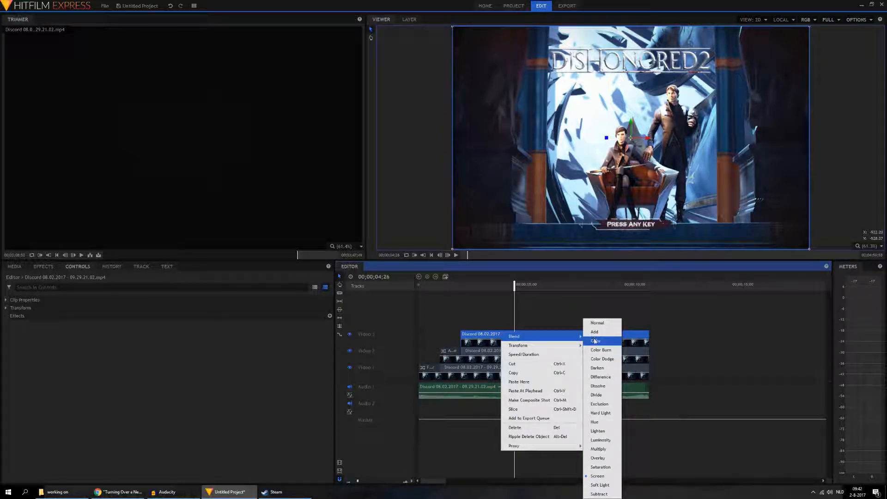
click(596, 341)
right_click(569, 335)
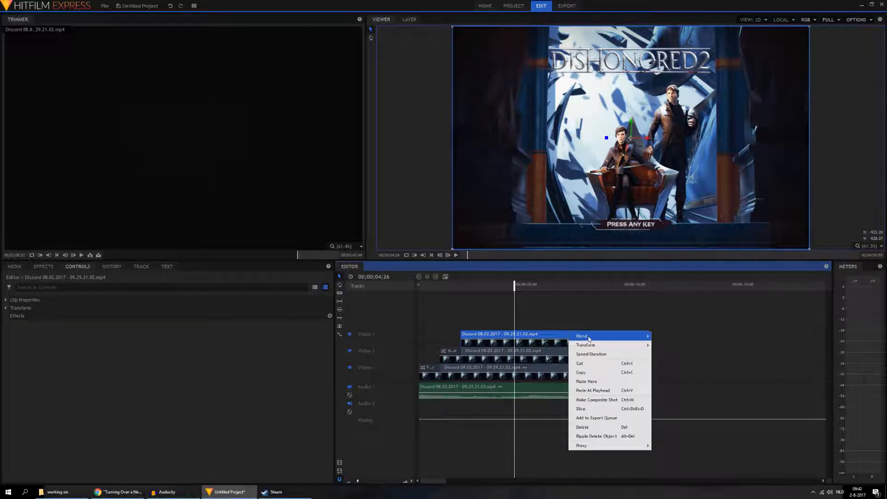
mouse_move(590, 341)
click(676, 357)
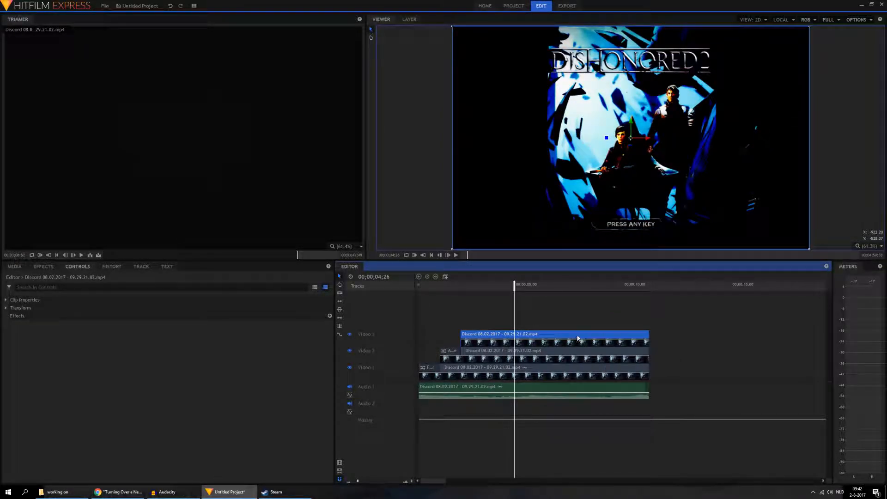
right_click(577, 339)
mouse_move(612, 342)
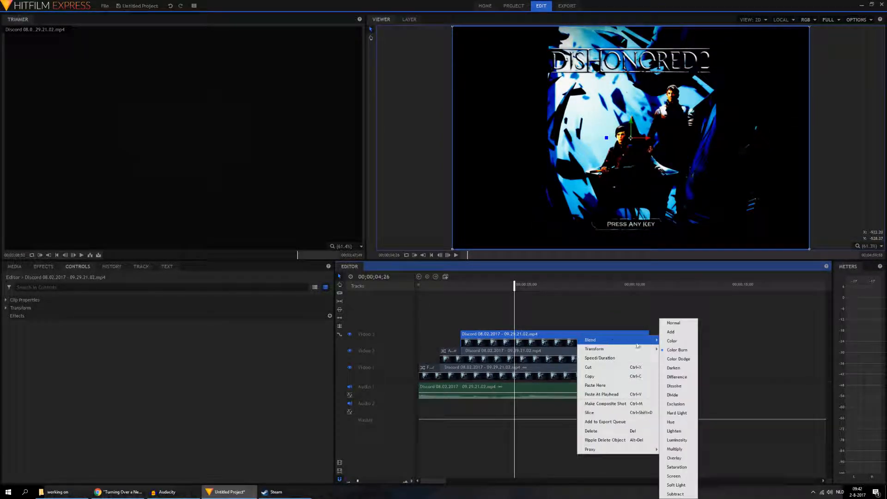
click(682, 360)
right_click(591, 335)
mouse_move(622, 339)
click(686, 368)
Step: Try the Difference, Dissolve and Divide blend modes on the Video 3 clip
right_click(610, 337)
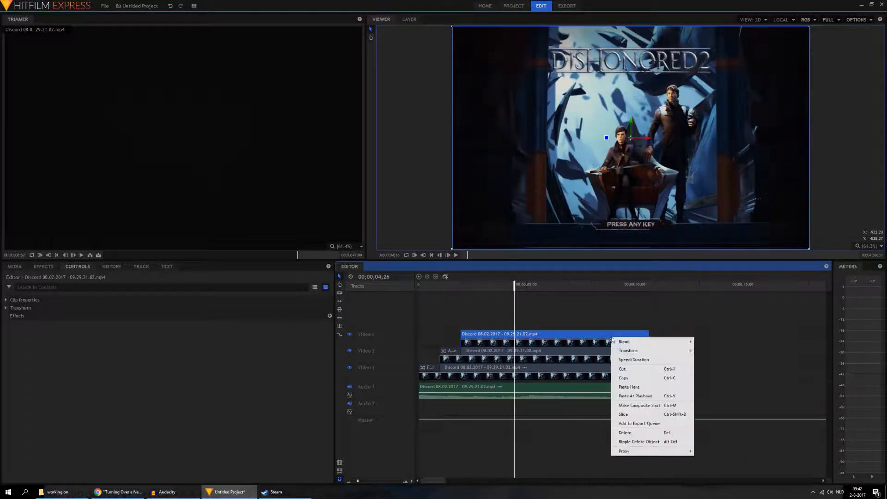
click(705, 377)
right_click(627, 334)
mouse_move(702, 348)
click(726, 394)
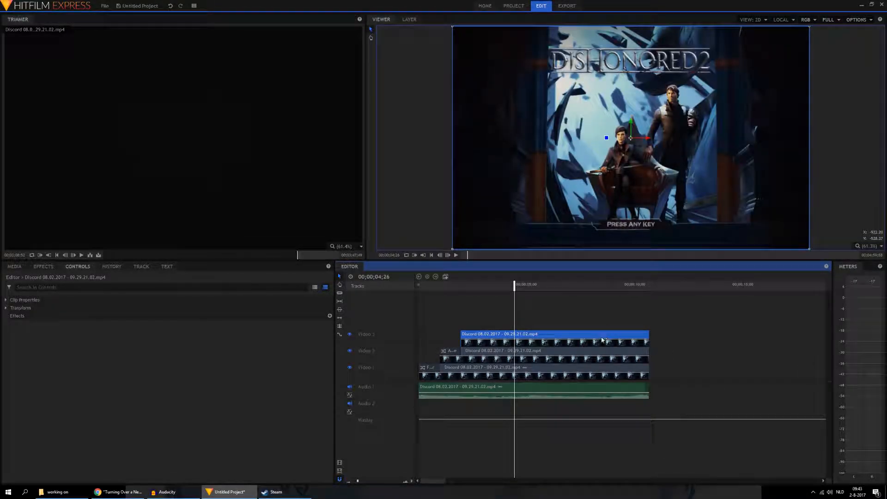
right_click(576, 333)
mouse_move(615, 337)
click(686, 387)
Step: Try Exclusion and the blend modes listed after it on the Video 3 clip, keeping a darker, higher-contrast blend
right_click(593, 334)
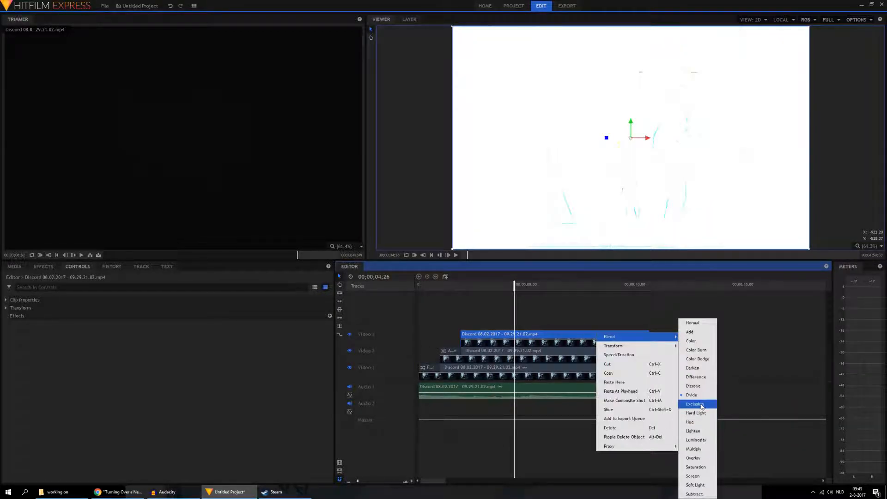
click(698, 404)
right_click(605, 334)
click(705, 406)
right_click(617, 333)
click(715, 422)
right_click(626, 333)
click(727, 426)
right_click(628, 334)
click(739, 439)
drag(641, 369, 667, 369)
click(669, 288)
drag(668, 288, 667, 289)
drag(609, 353, 652, 338)
click(630, 316)
key(ctrl+a)
drag(612, 368, 586, 368)
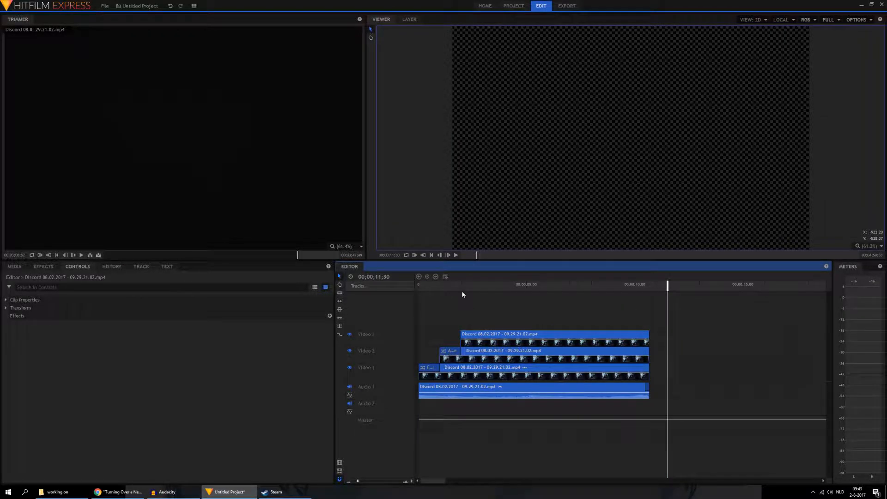
Step: Add an Additive Dissolve transition to the start of the Video 3 clip and play the timeline through
click(463, 294)
drag(462, 286, 469, 287)
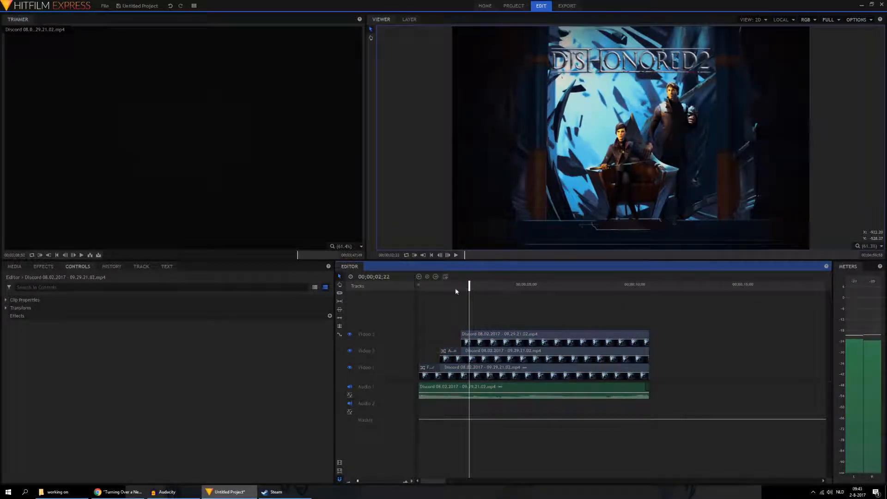
click(43, 267)
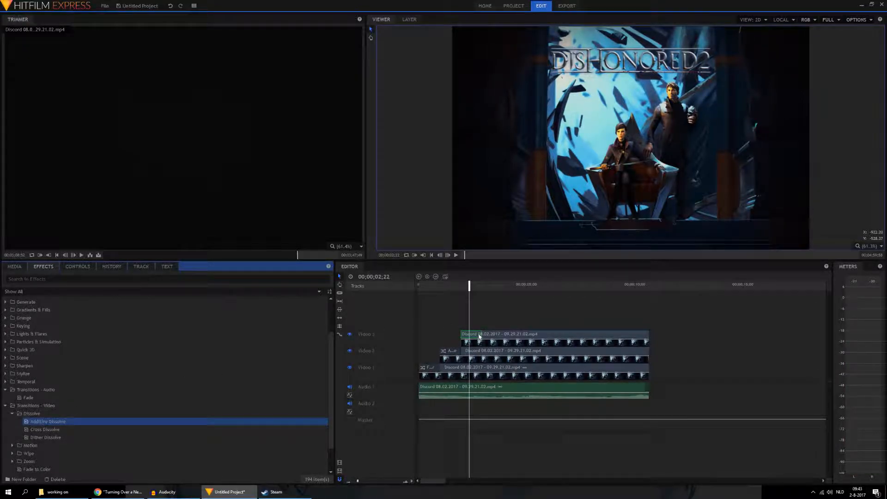
drag(479, 337, 479, 337)
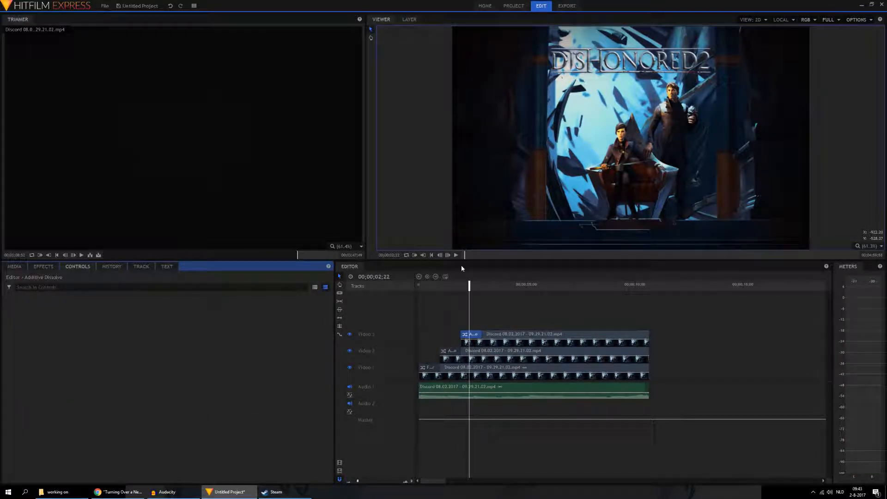
click(431, 255)
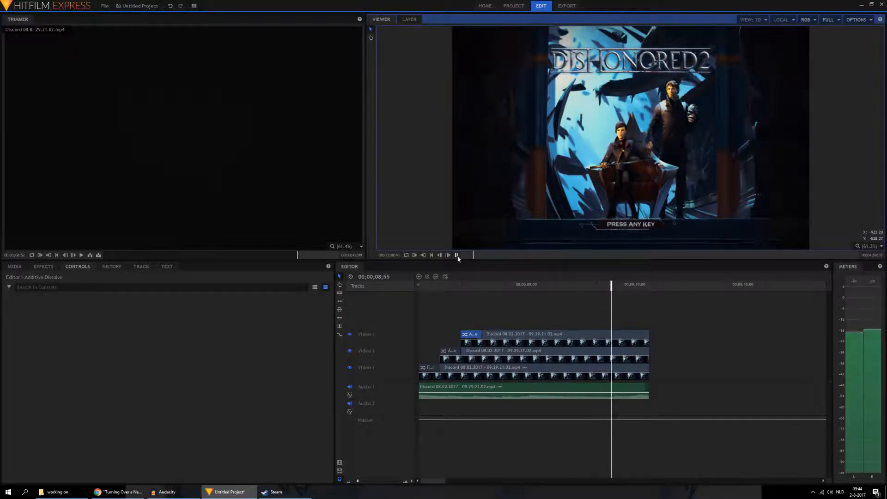
click(457, 255)
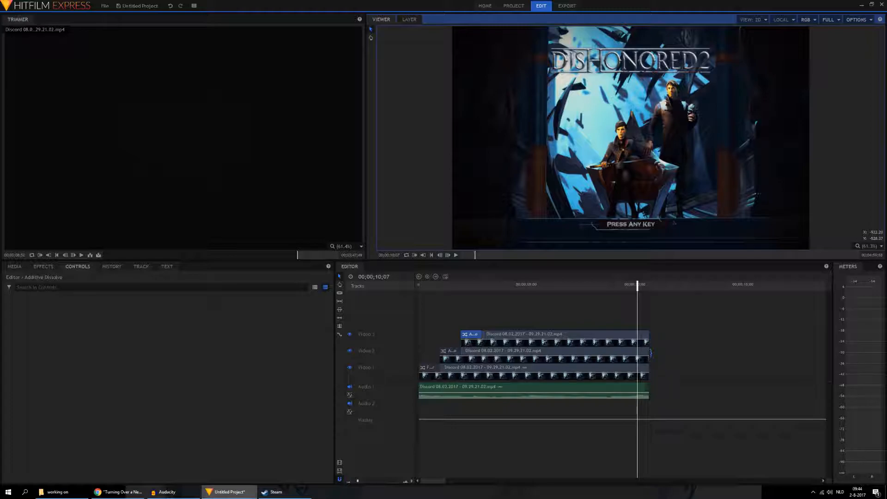
Step: Add a Fade to Color transition to the end of the Video 1 clip and trim the Video 2 and Video 3 clip ends in a staircase
click(43, 267)
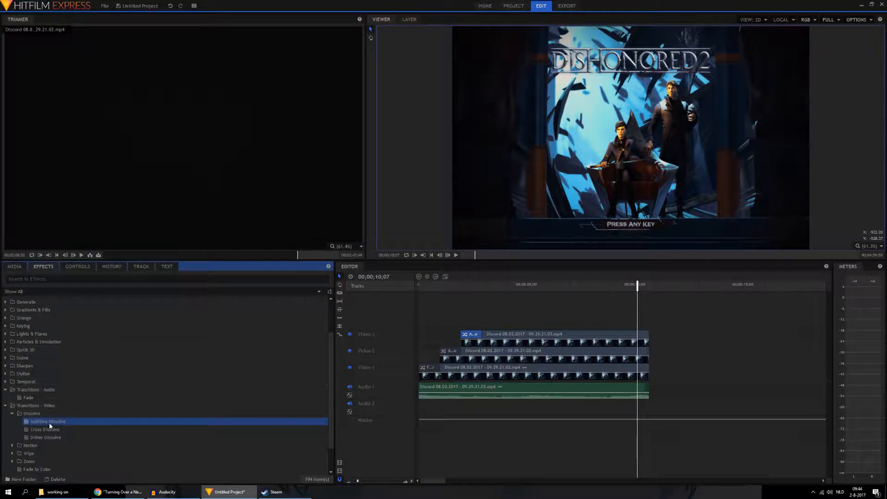
click(45, 470)
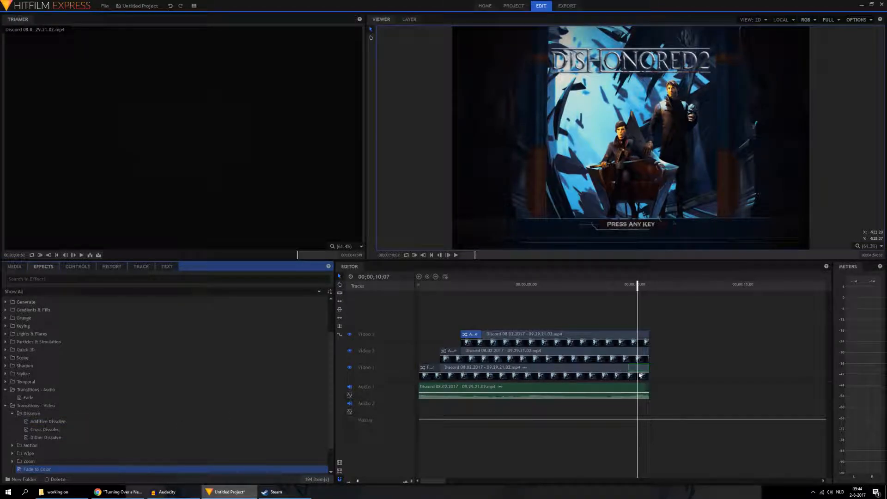
drag(641, 375, 630, 356)
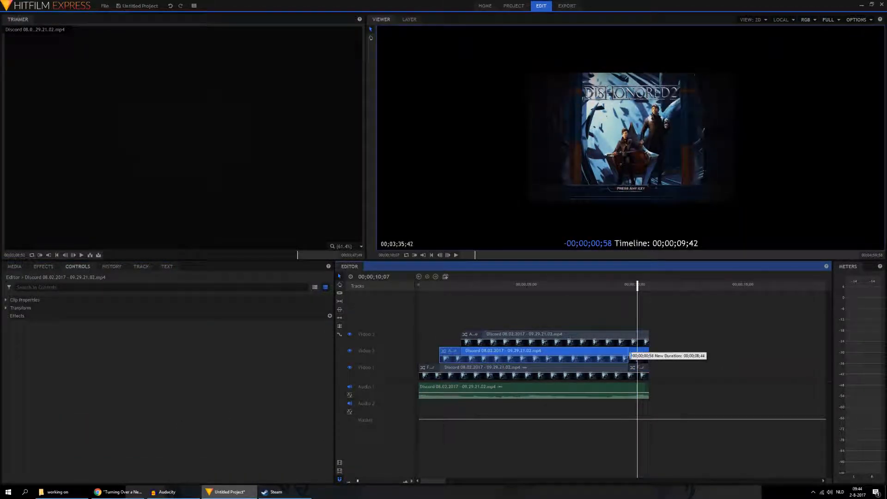
drag(630, 356, 608, 340)
Step: Add Additive Dissolve transitions to the ends of the Video 2 and Video 3 clips and preview the whole timeline
click(51, 267)
drag(41, 421, 621, 356)
click(43, 267)
drag(41, 421, 618, 340)
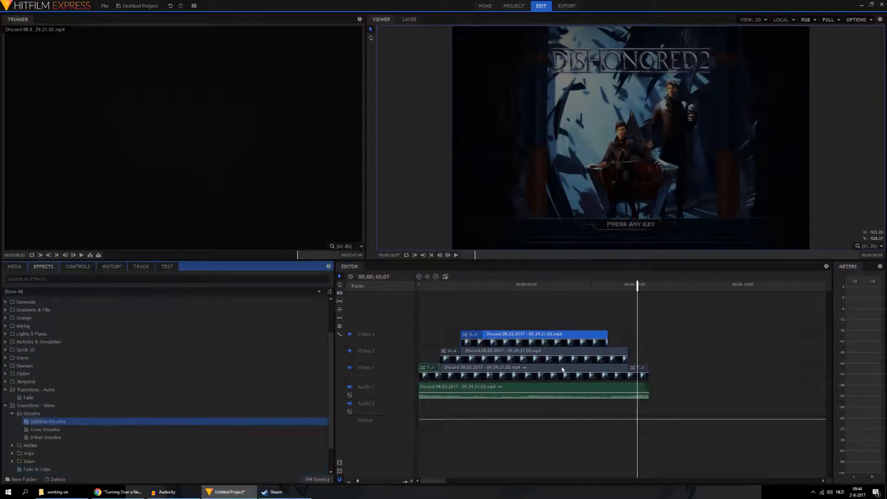
click(627, 357)
drag(618, 341, 606, 340)
click(433, 255)
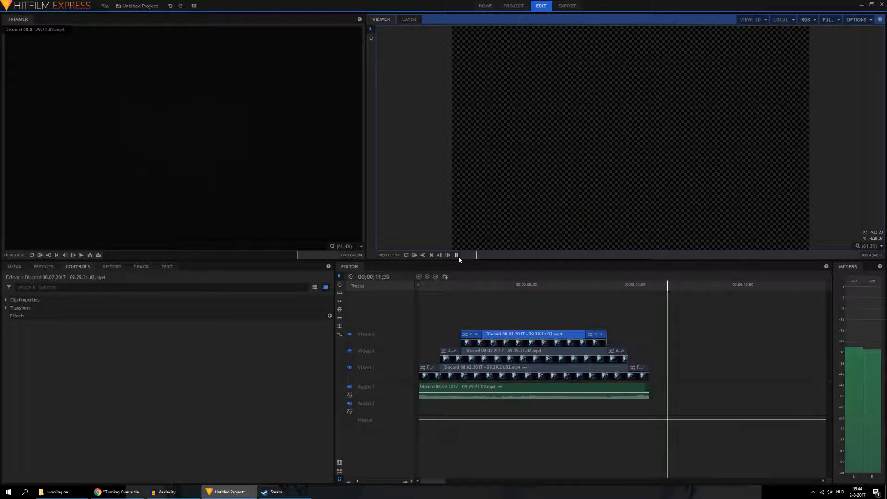
click(457, 256)
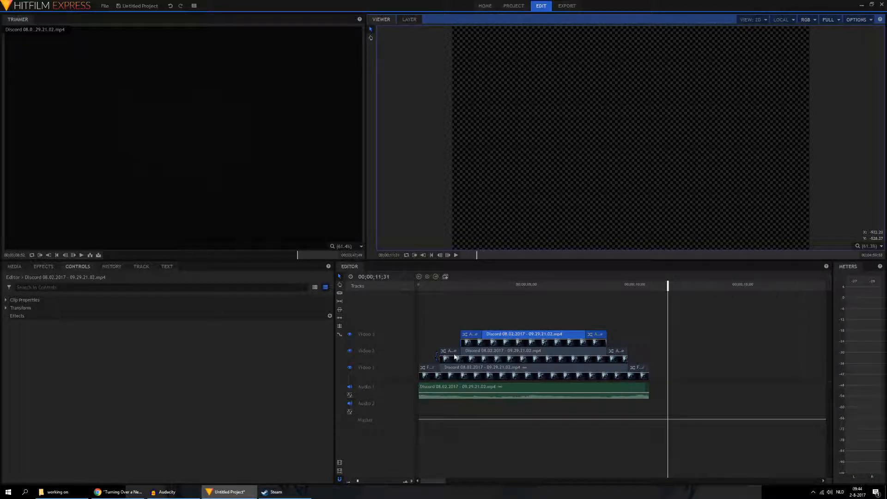
Step: Examine the Video 3 clip's speed and duration settings and close them without changes
right_click(507, 336)
click(531, 357)
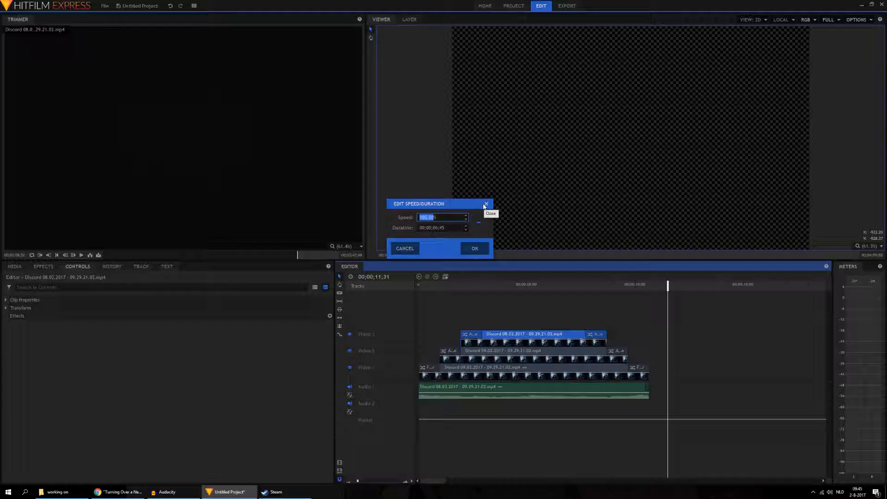
click(485, 205)
Step: Shorten the Video 3 clip to a brief segment with both dissolves and paste two copies of it after it
drag(605, 343, 579, 341)
right_click(496, 343)
click(510, 384)
right_click(521, 338)
click(545, 342)
right_click(574, 339)
click(594, 342)
Step: Adjust the two dissolves of the first short Video 3 segment so they meet, and delete the pasted copies
drag(483, 334, 487, 333)
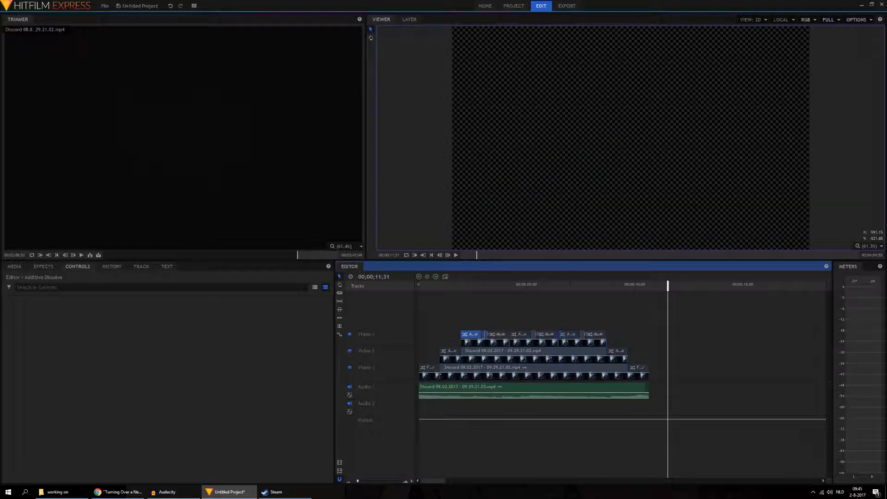
drag(488, 334, 485, 334)
click(532, 342)
key(Delete)
click(573, 343)
key(Delete)
Step: Copy the short Video 3 segment and place two pasted copies end to end after it on Video 3
right_click(504, 342)
click(525, 386)
right_click(516, 341)
click(537, 344)
right_click(578, 342)
click(598, 347)
drag(598, 345, 578, 344)
Step: Play the timeline from the start to examine the repeated dissolve segments
click(431, 255)
click(456, 256)
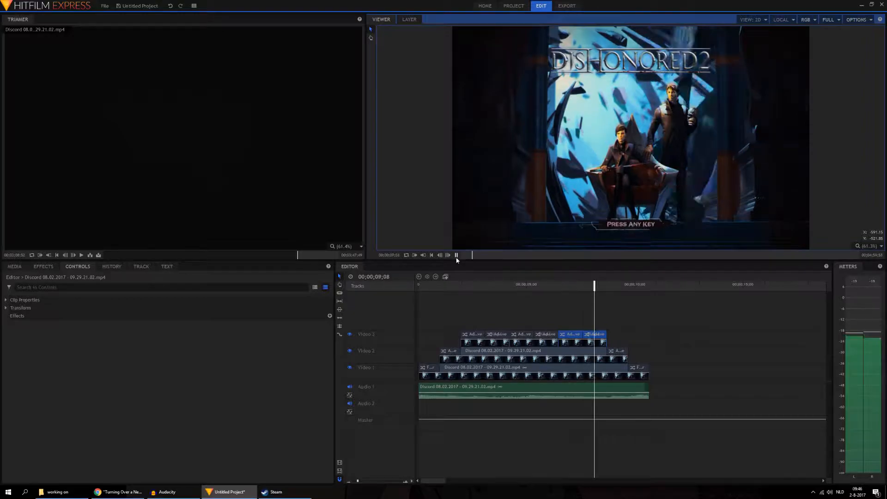
click(456, 255)
Step: Try arranging more copies of the short Video 3 segment on an extra track above, and remove that track
right_click(500, 342)
click(521, 386)
right_click(625, 340)
click(634, 346)
drag(634, 344, 559, 324)
drag(462, 323, 510, 324)
right_click(523, 326)
click(544, 371)
right_click(620, 338)
click(630, 343)
drag(583, 346, 606, 327)
drag(511, 328, 557, 329)
drag(586, 326, 585, 341)
right_click(368, 319)
click(388, 335)
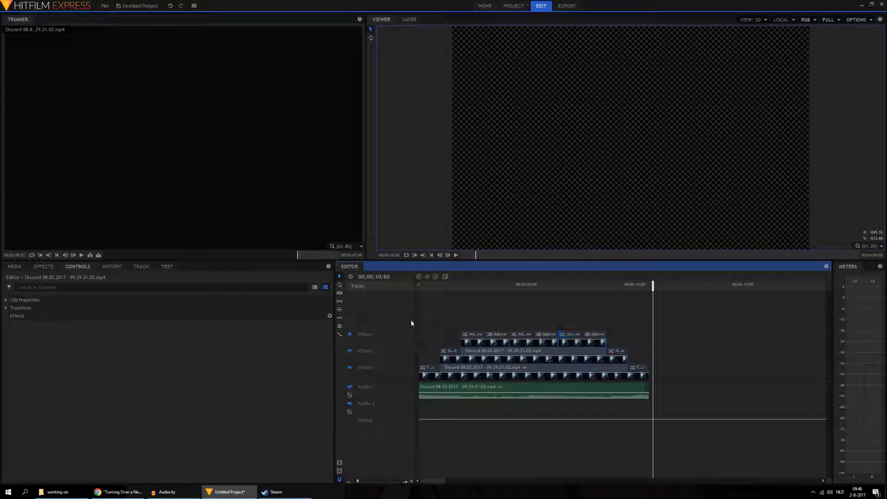
Step: Replay the finished timeline from the beginning to check the pulsing blend effect
click(432, 255)
click(456, 255)
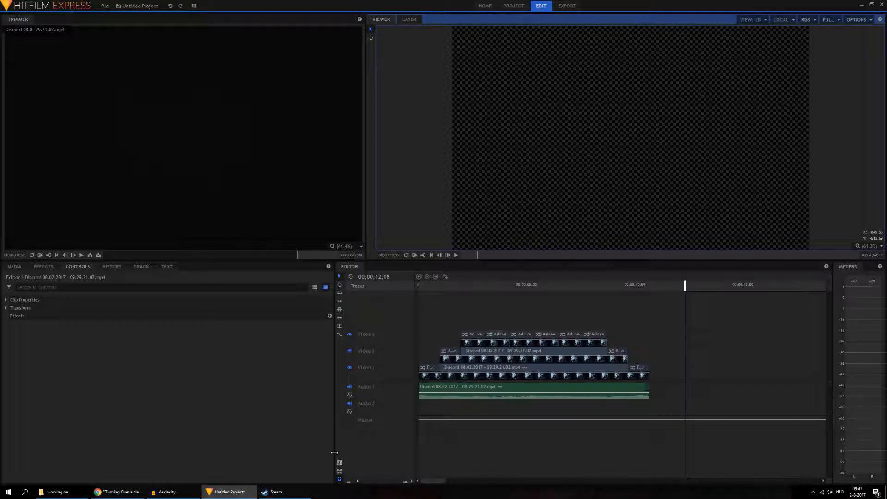
Step: Review the source Discord recording in the Trimmer at an early and a middle point
click(15, 266)
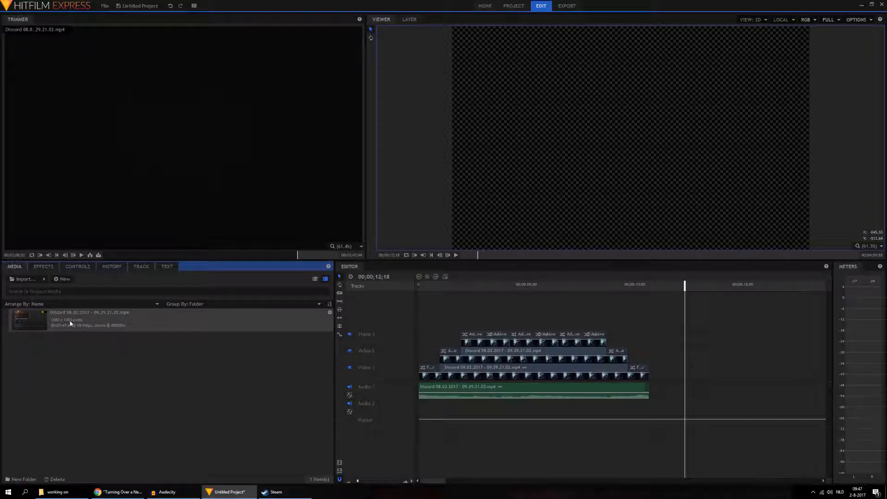
click(119, 255)
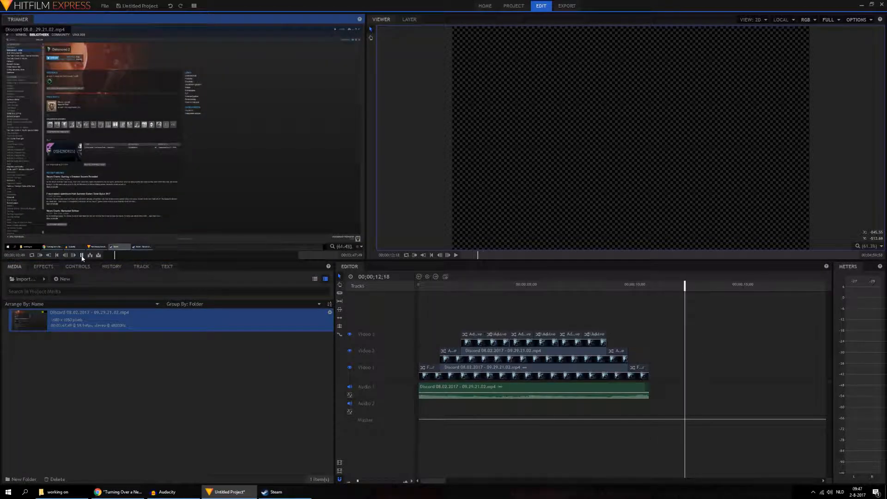
click(184, 256)
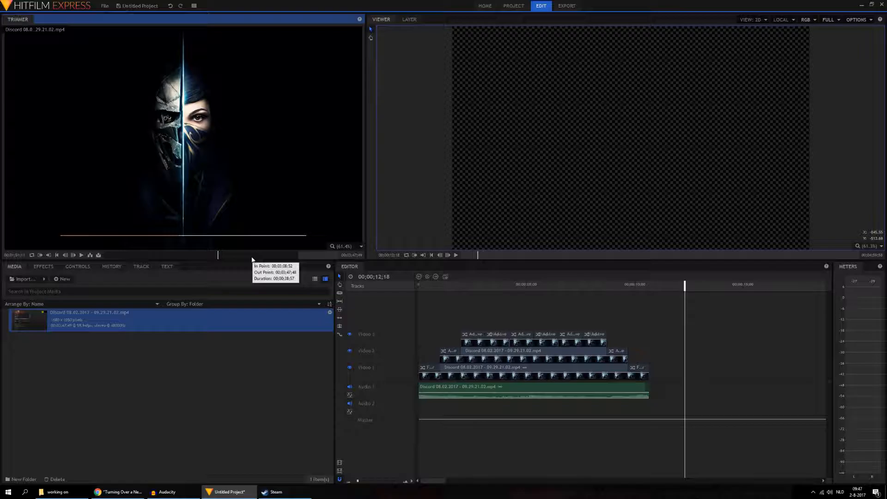
Step: Add the timeline to the export queue and create a "dishonored 2" folder in Video's for its output
click(340, 464)
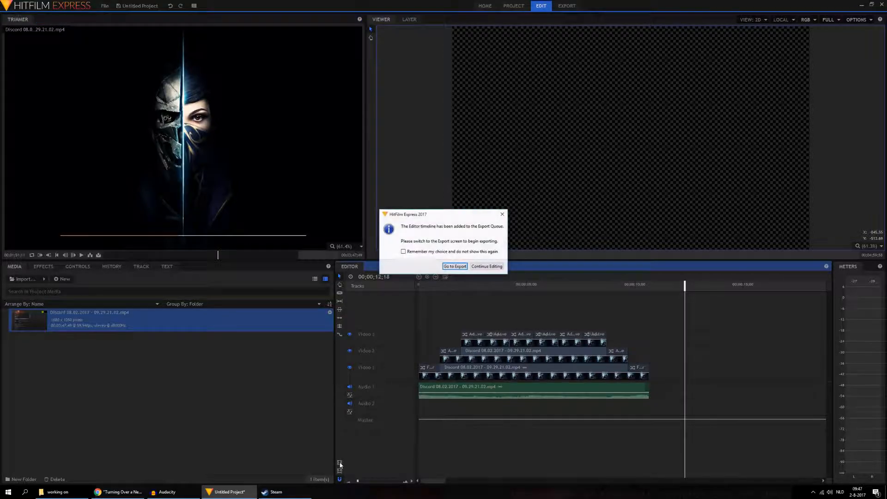
click(459, 266)
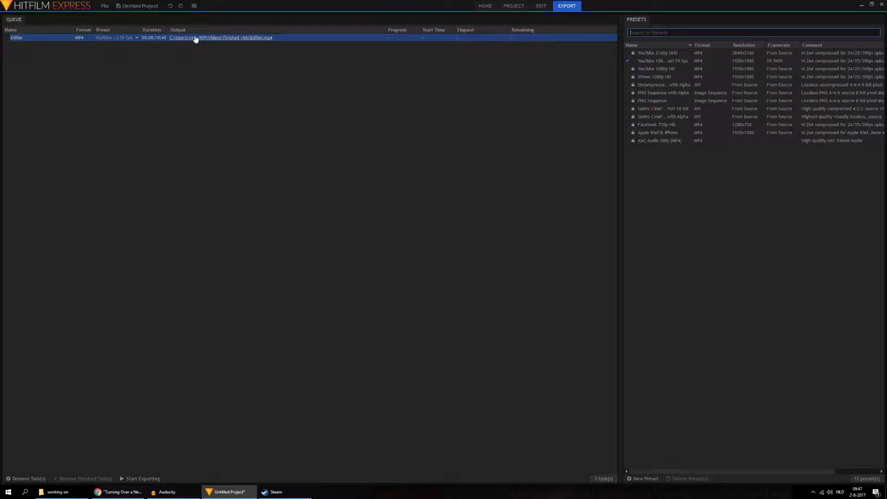
click(194, 37)
right_click(248, 245)
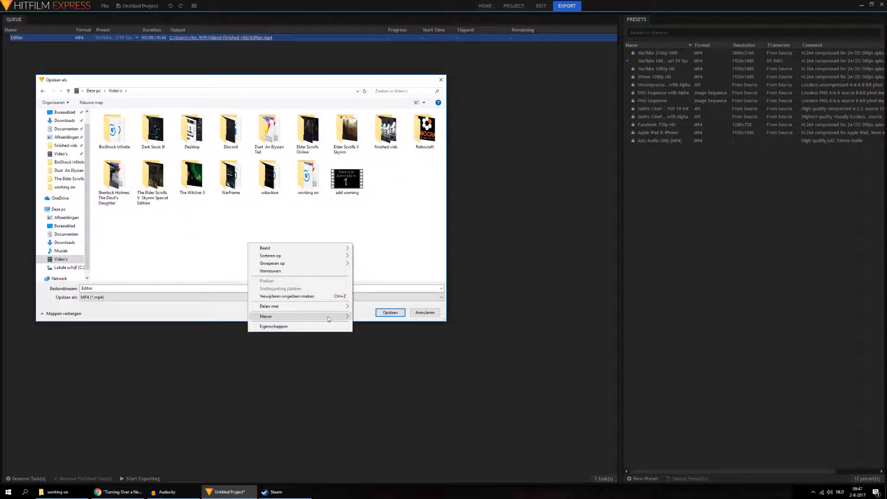
mouse_move(310, 317)
click(369, 316)
text(dishonored 2)
key(Return)
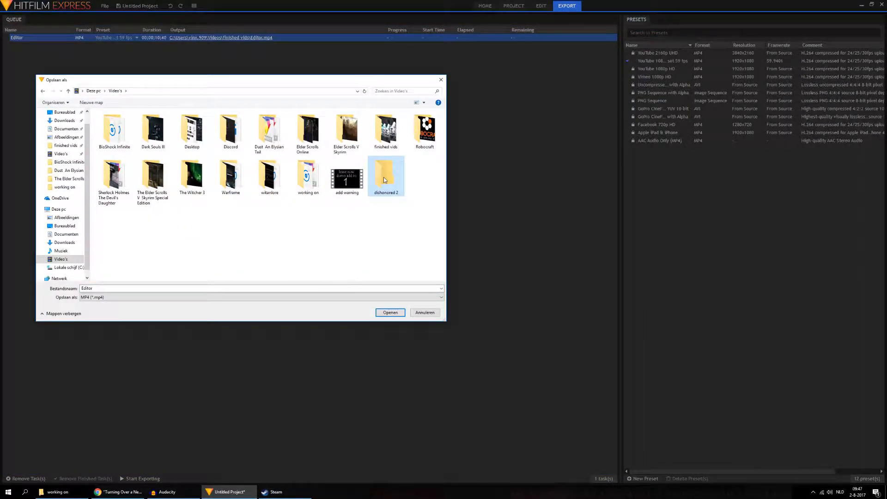
Step: Set the output file to "intro video" inside the dishonored 2 folder and export it
key(Return)
text(intro video)
key(Return)
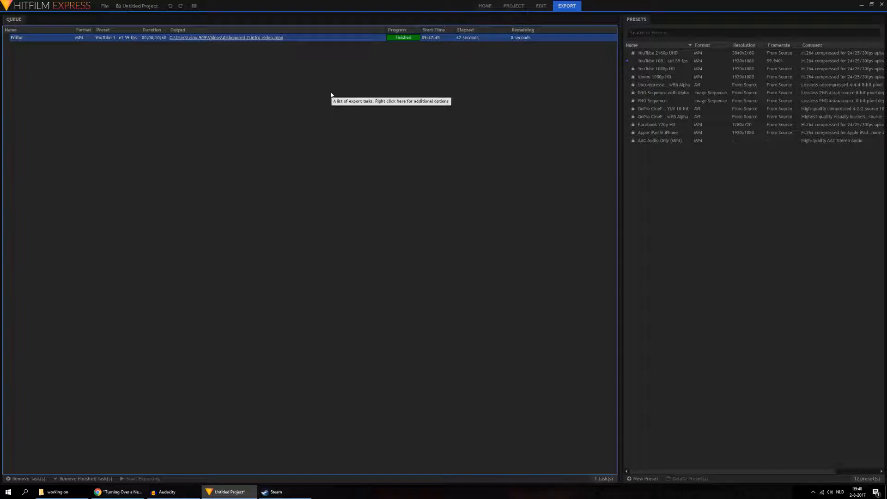
Step: Return to editing and remove the Discord recording from the project media along with its timeline clips
click(542, 7)
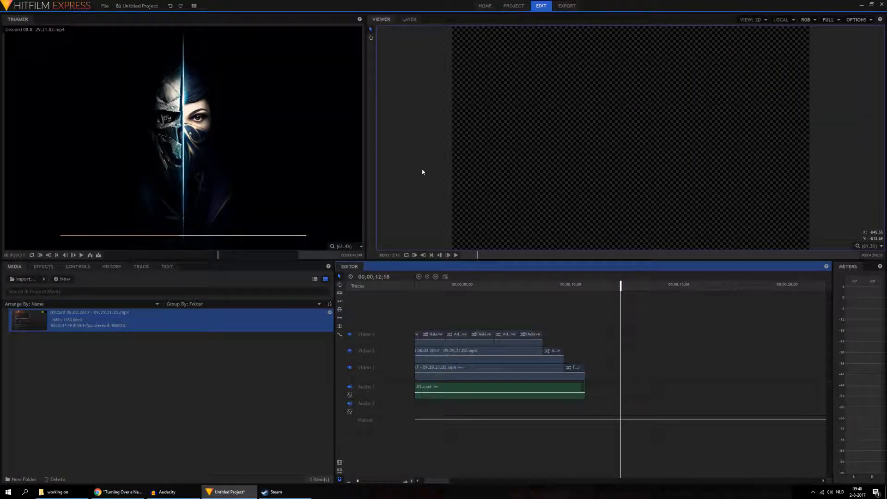
click(207, 325)
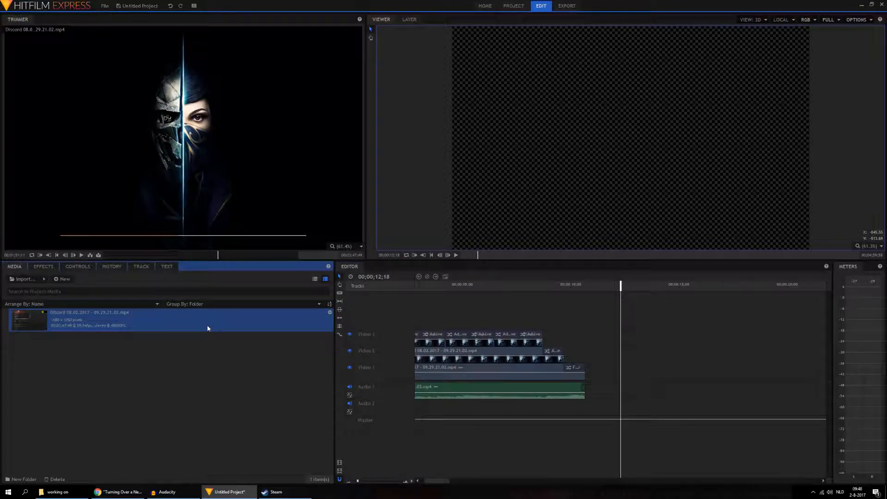
key(Delete)
click(481, 252)
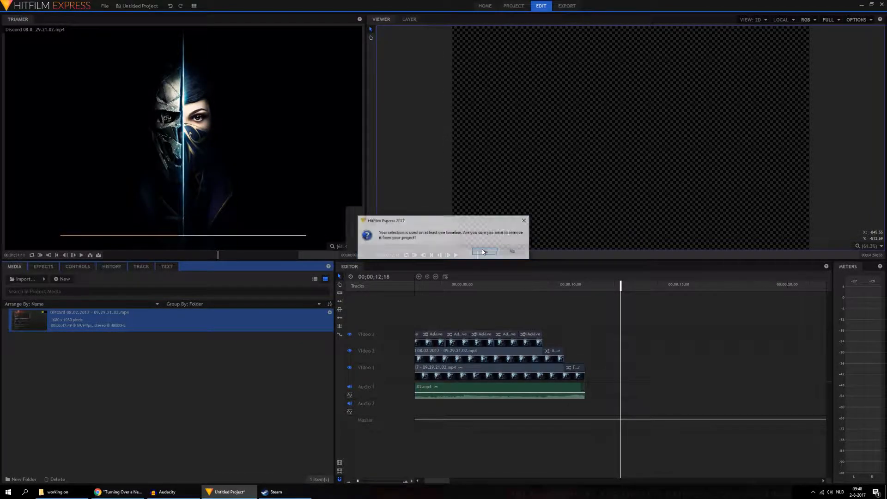
drag(432, 481, 420, 480)
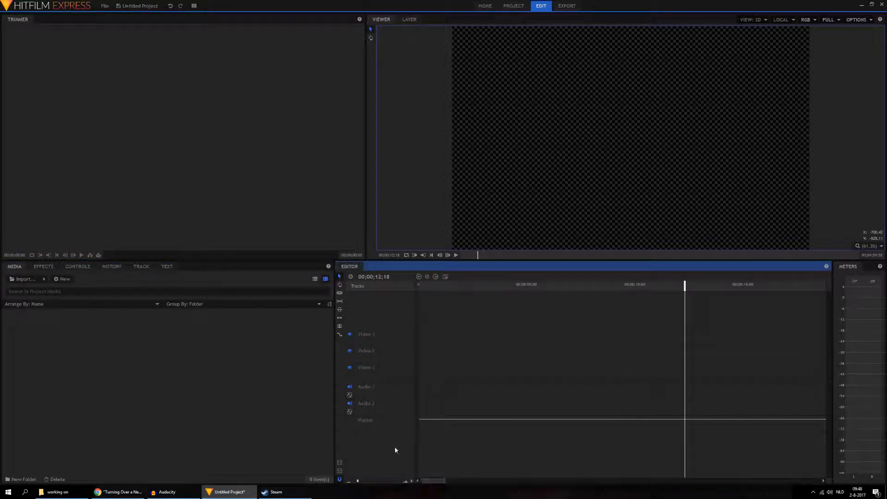
Step: Delete the empty Audio 2 track and the two upper video tracks
right_click(386, 405)
click(407, 418)
right_click(371, 352)
click(392, 364)
right_click(367, 351)
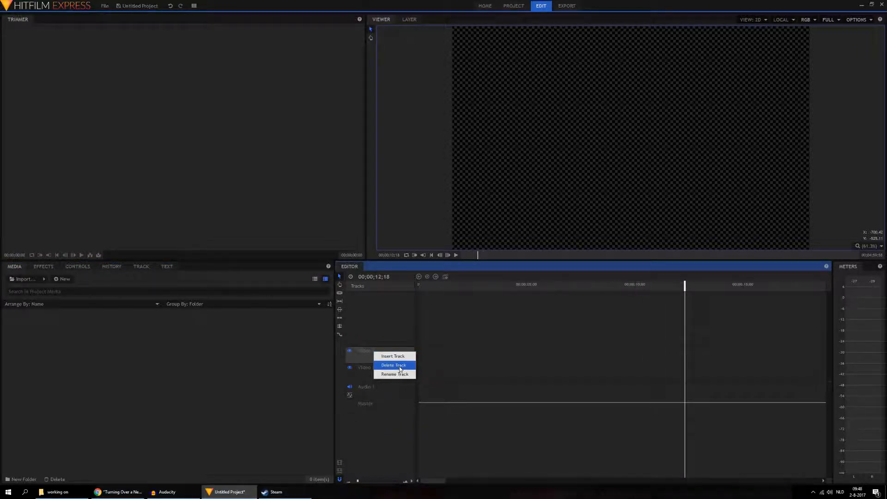
click(393, 366)
Step: Import intro video from the dishonored 2 folder and place it at the start of Video 1
click(31, 281)
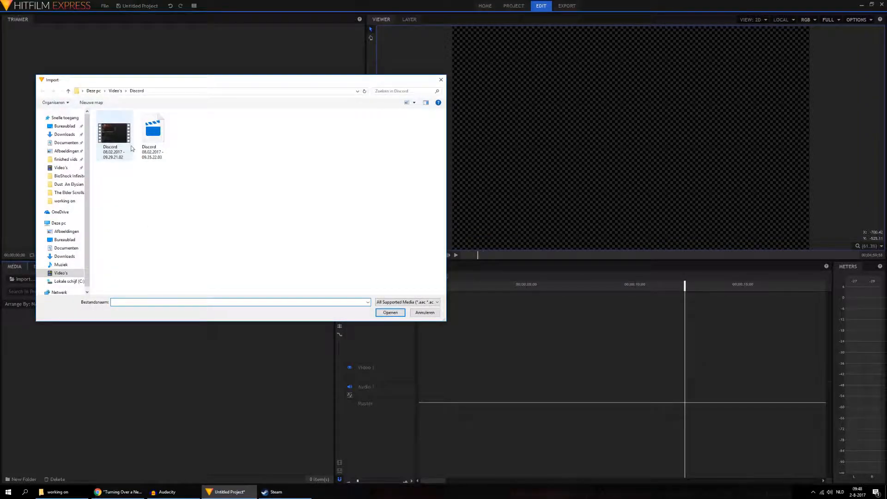
click(113, 90)
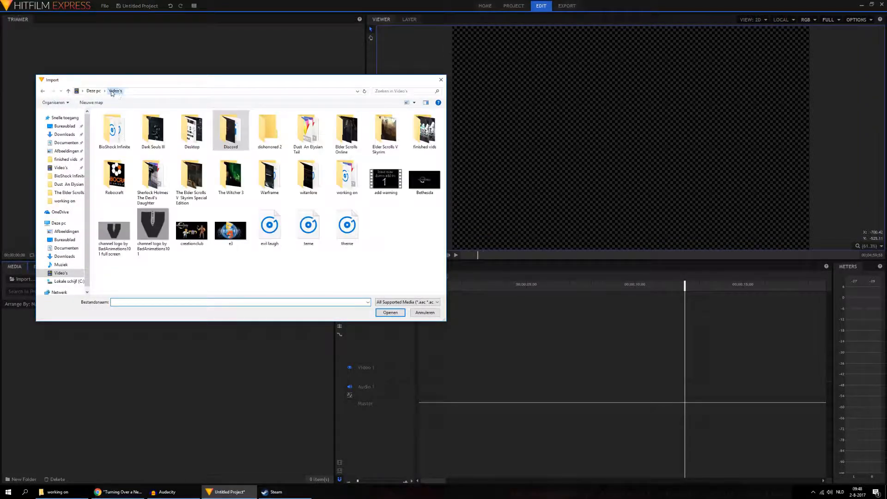
double_click(270, 129)
click(119, 128)
double_click(119, 128)
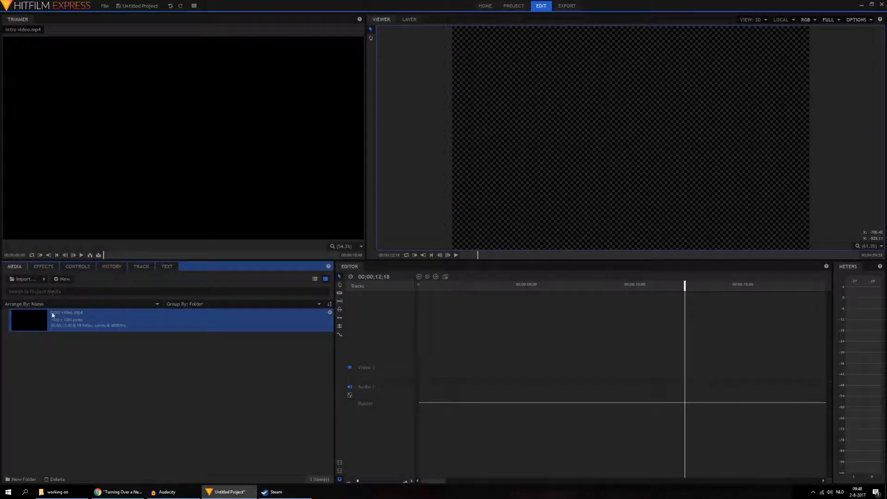
drag(50, 325, 418, 372)
click(477, 258)
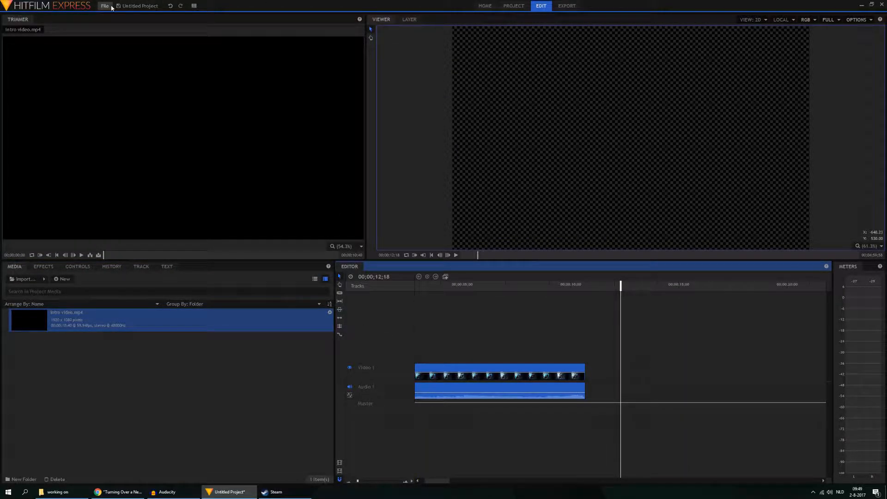
Step: Start a new 1080p Full HD @ 59.94 fps project for editing, discarding the current project's changes
click(139, 5)
click(120, 23)
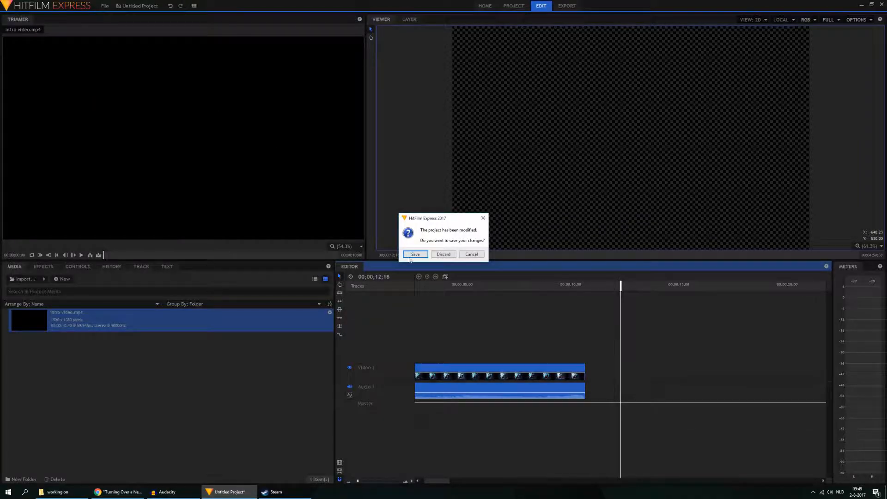
click(441, 257)
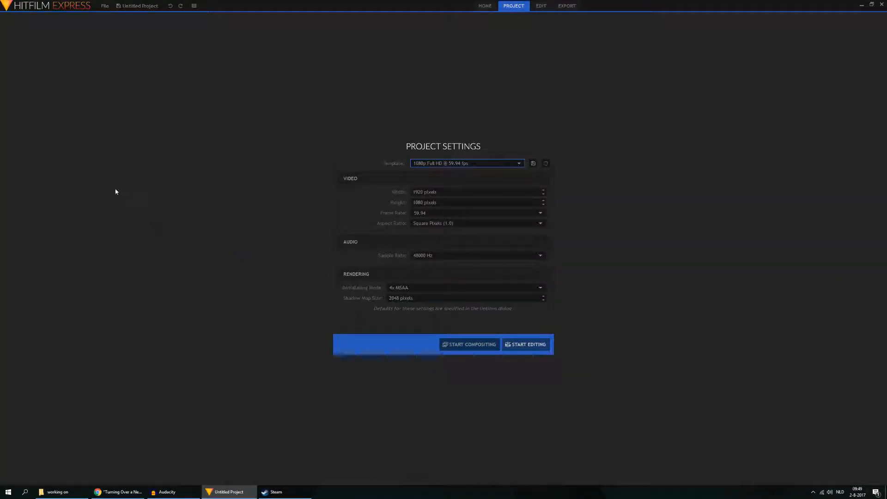
click(537, 346)
Step: Import intro video into the new project and place it at the start of the timeline
click(24, 280)
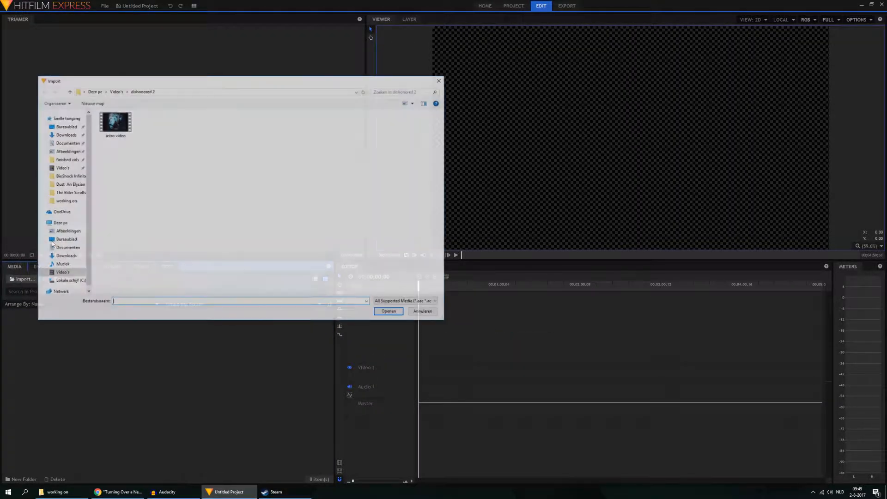
double_click(116, 122)
drag(29, 320, 432, 377)
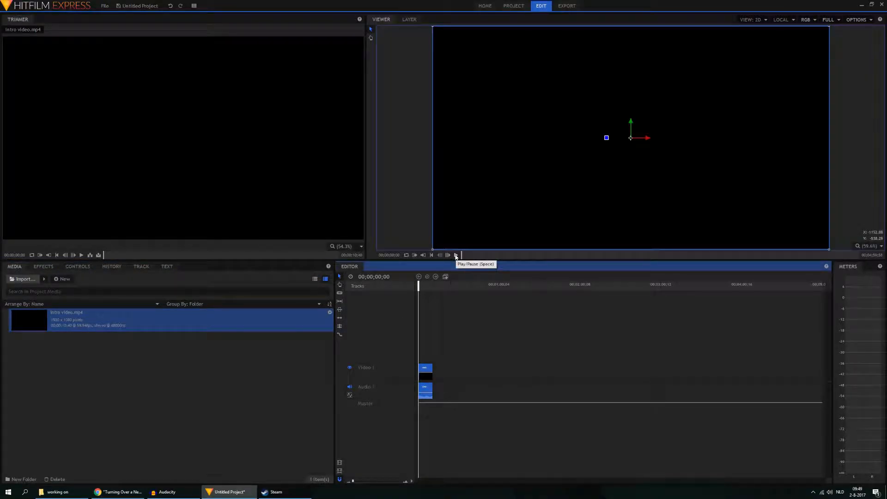
Step: Play the intro clip through and move the playhead back to its Dishonored 2 title screen, at about 4 seconds
click(456, 256)
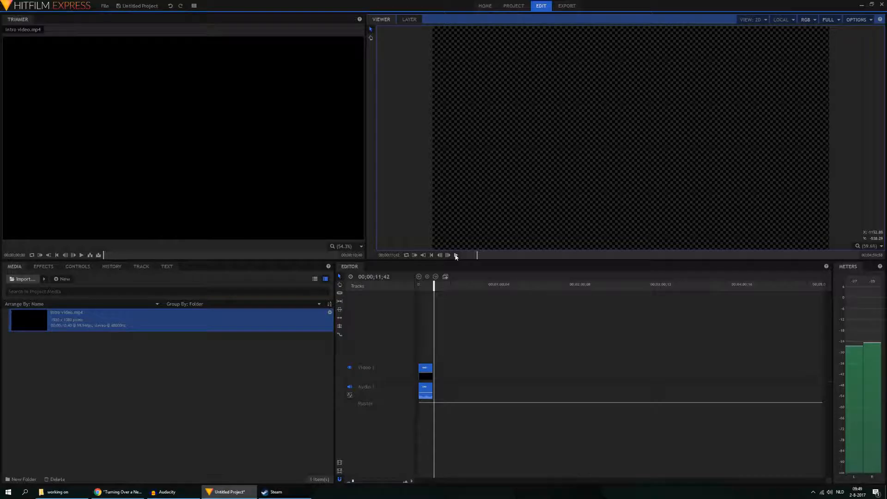
click(456, 255)
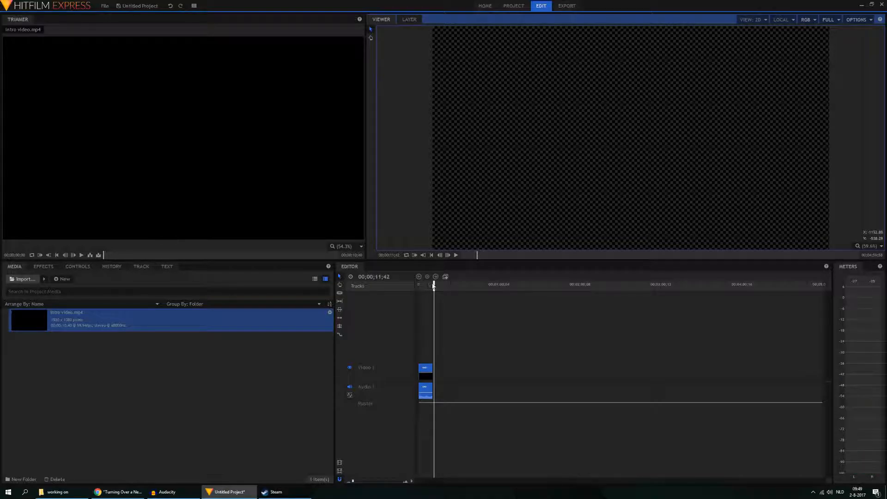
drag(433, 284, 422, 284)
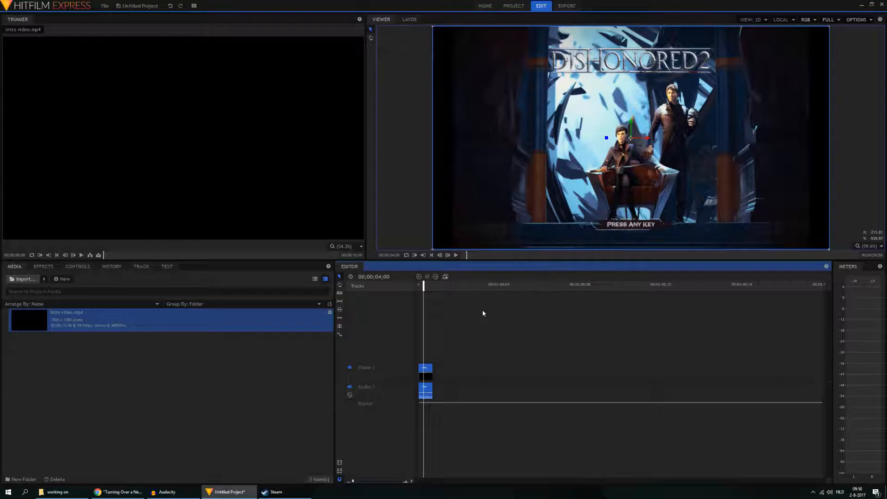
Step: Create a composite shot named "episode number" using the 1080p Full HD @ 59.94 fps template
right_click(293, 385)
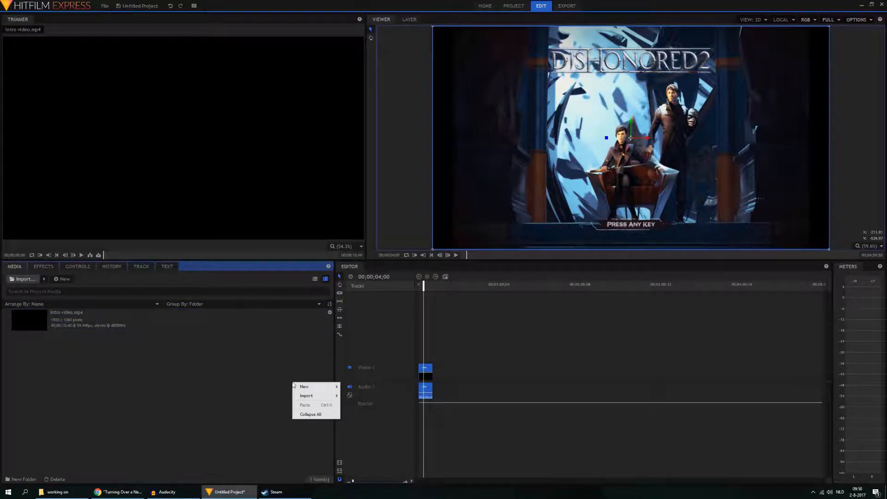
mouse_move(303, 387)
click(355, 388)
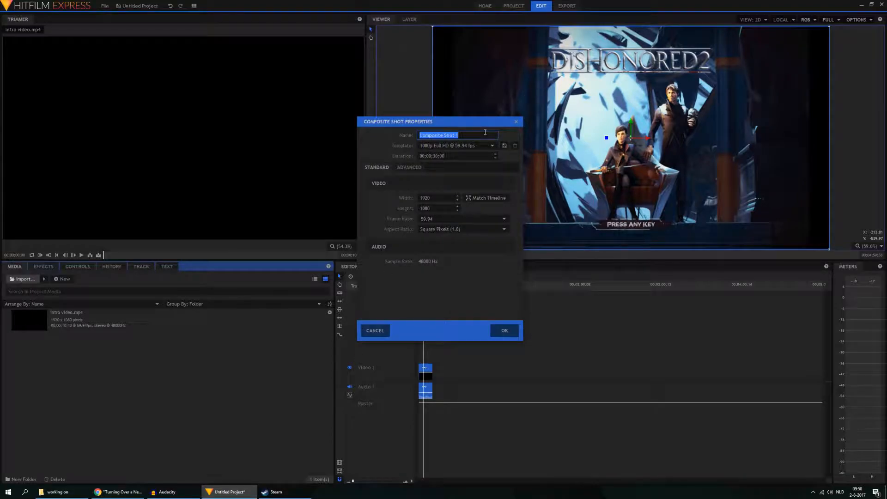
text(episode number)
key(Return)
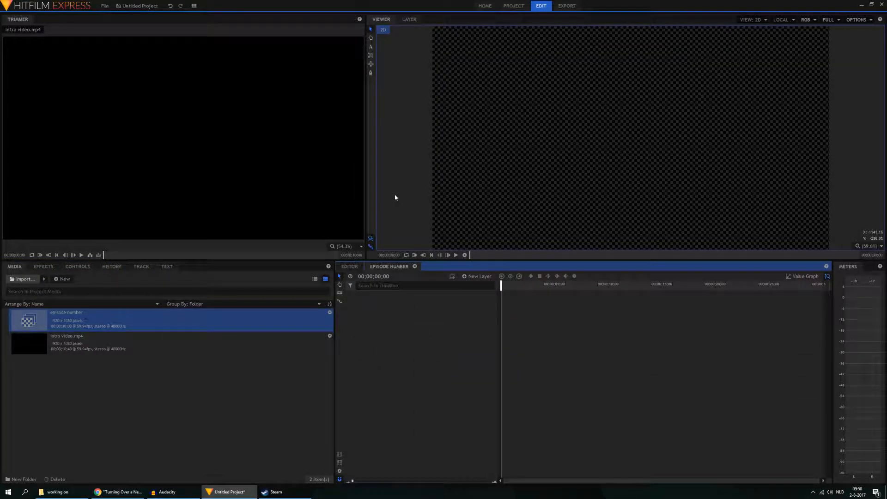
Step: Add a square text box reading 45 in the frame's upper-right corner and set its font to Sovngarde
click(370, 46)
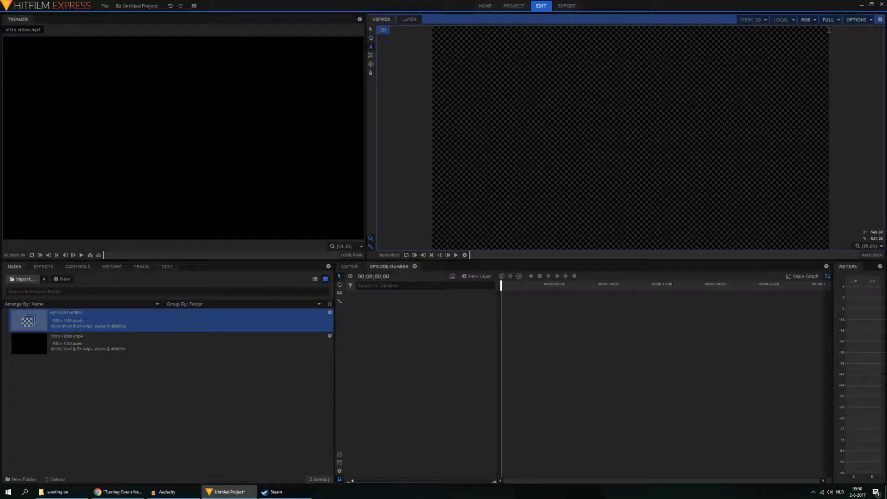
drag(828, 29, 721, 138)
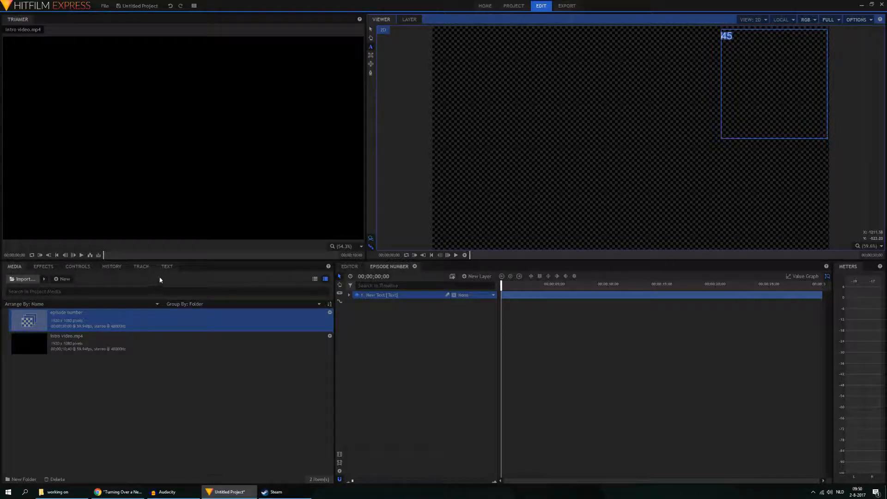
click(167, 266)
click(122, 298)
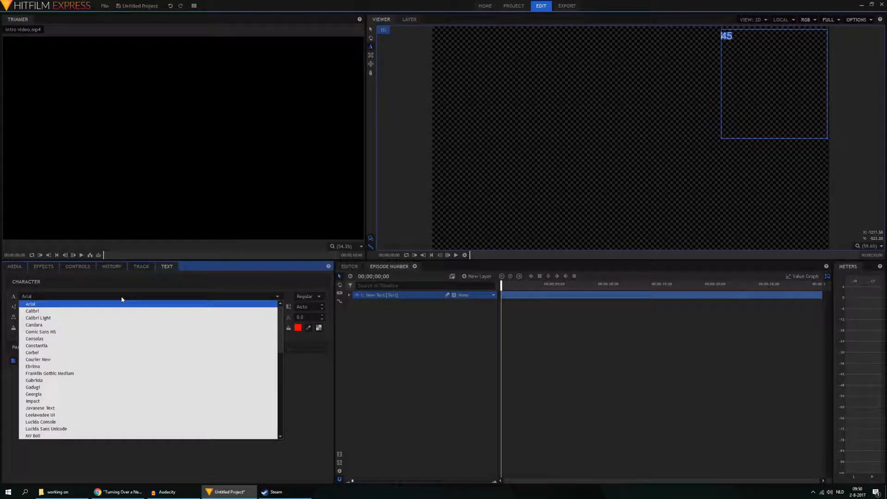
text(sovso)
key(Return)
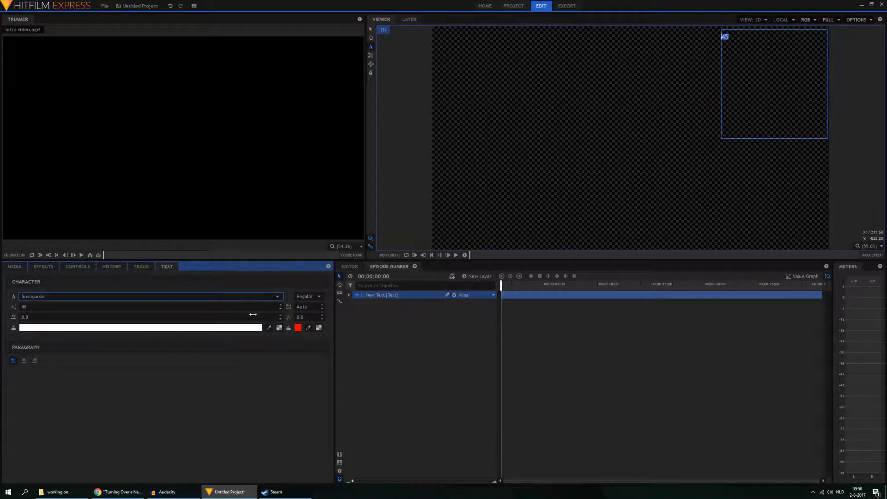
click(298, 327)
Step: Add intro video beneath the text layer and move the playhead to 00;00;02;10 on the title image
click(15, 267)
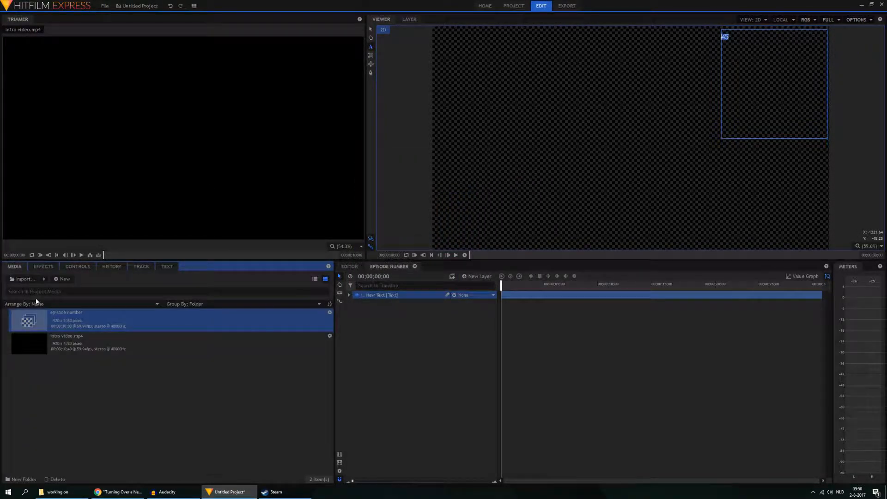
drag(36, 342, 503, 338)
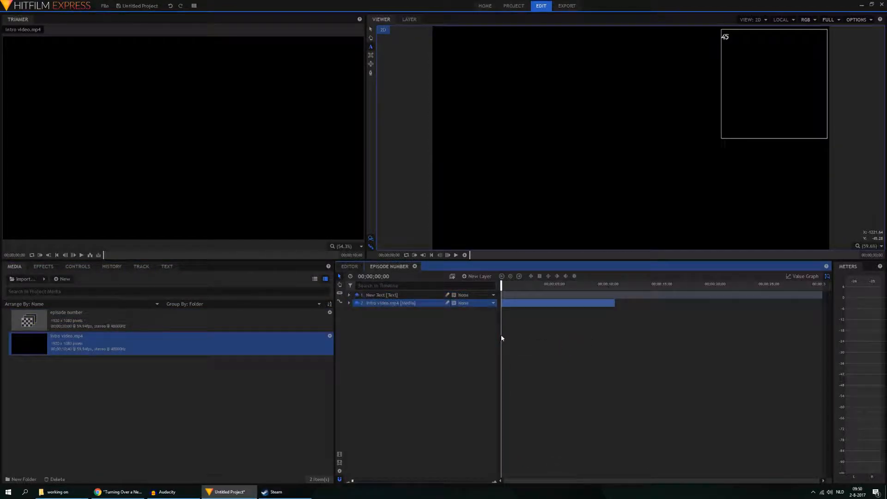
click(525, 284)
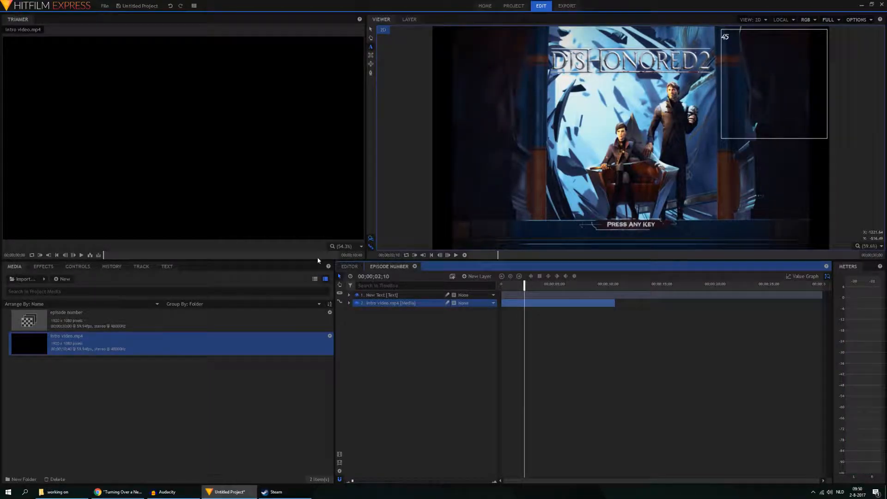
Step: Try sampling a light grey fill and light blue outline from the title image, with outline width 1.0 and a larger text size
click(166, 267)
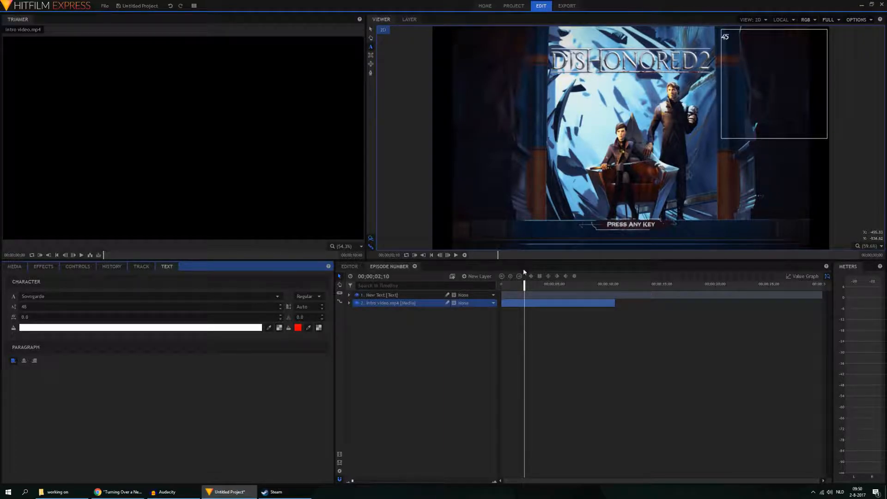
mouse_move(524, 285)
mouse_down()
mouse_move(511, 287)
mouse_move(523, 285)
mouse_up()
click(269, 328)
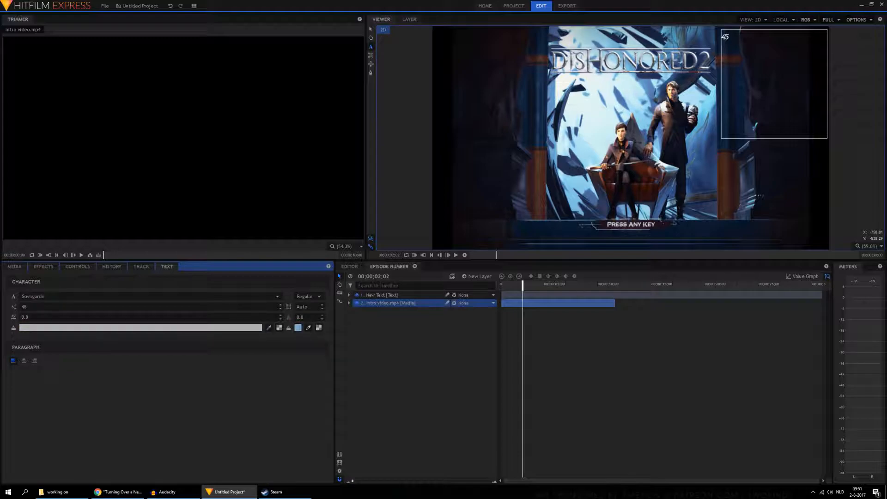
click(322, 315)
click(281, 306)
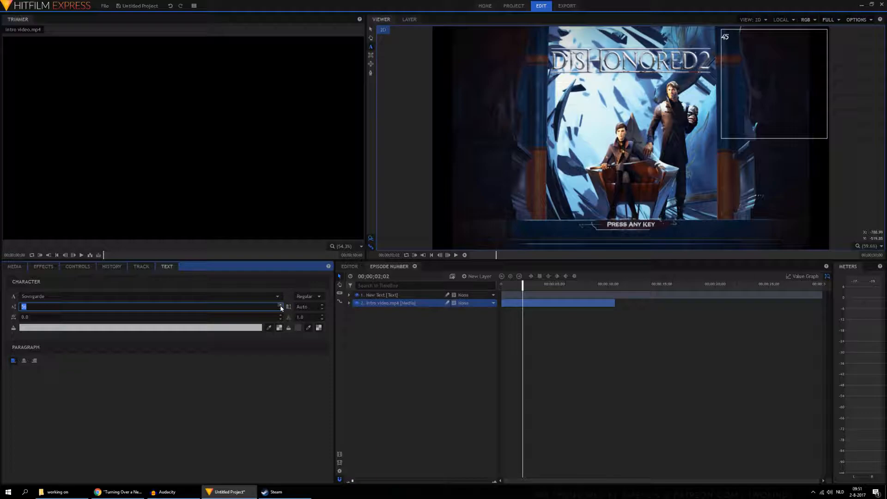
Step: Sample an off-white fill and a new outline colour for the 45 from the title image, and set its size to 206
click(760, 39)
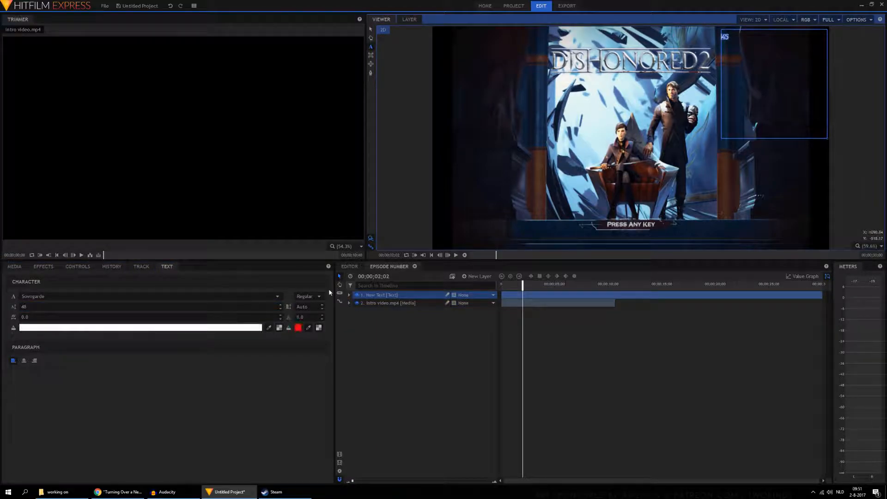
click(305, 331)
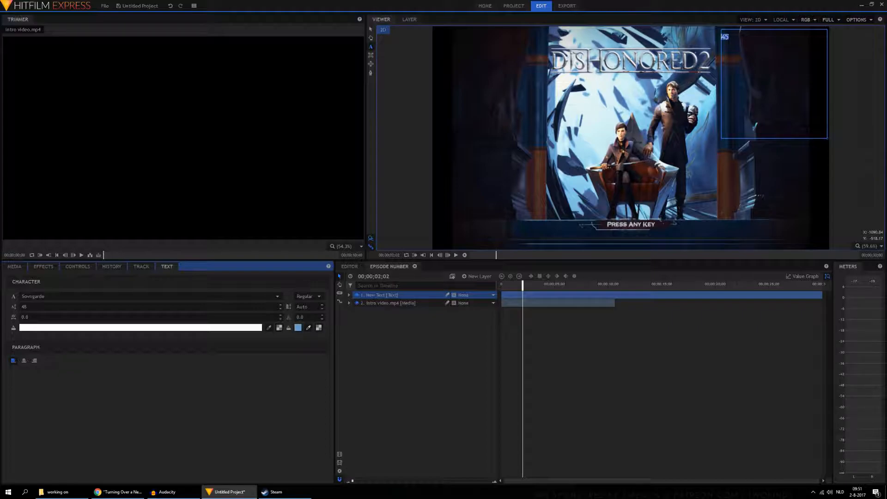
click(268, 328)
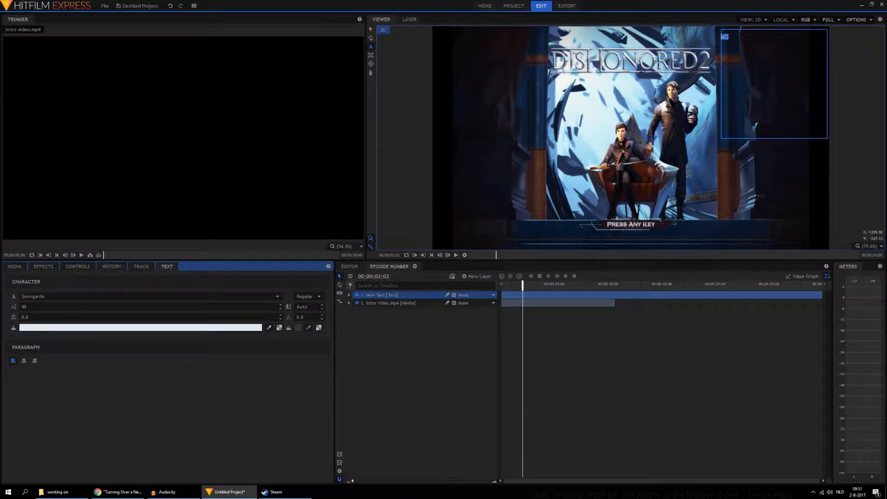
click(322, 316)
click(281, 305)
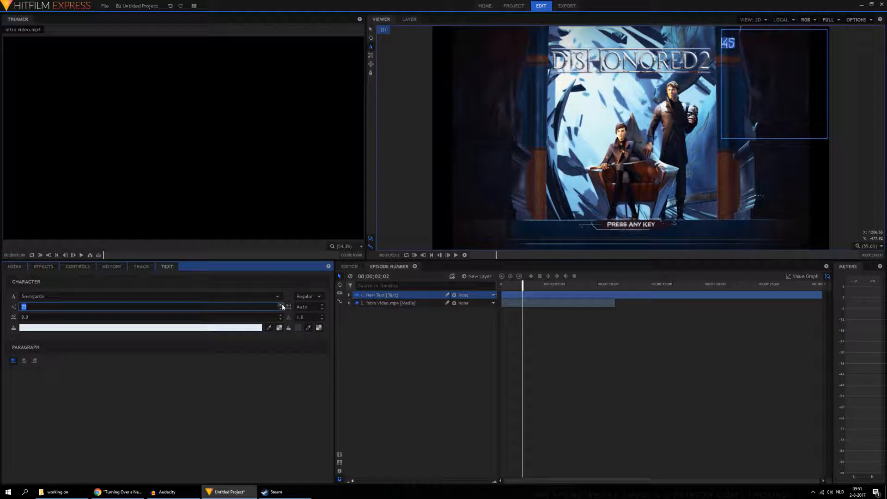
drag(283, 307, 282, 306)
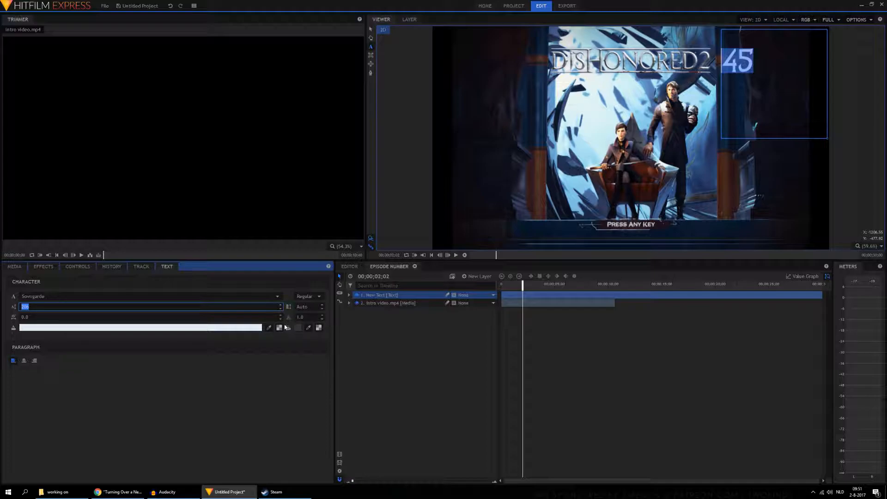
Step: Resample the number's fill and grey outline from the title image, set outline width to 4.0, and change the text to 0
drag(268, 328, 679, 60)
drag(309, 328, 555, 139)
click(322, 319)
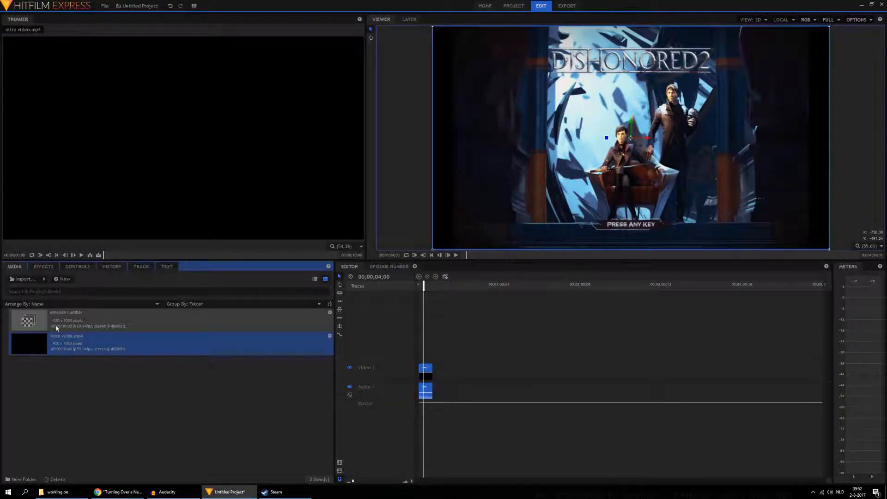
Step: Place the episode number composite shot above the intro video at the editor timeline's start and play the sequence
drag(57, 328, 419, 363)
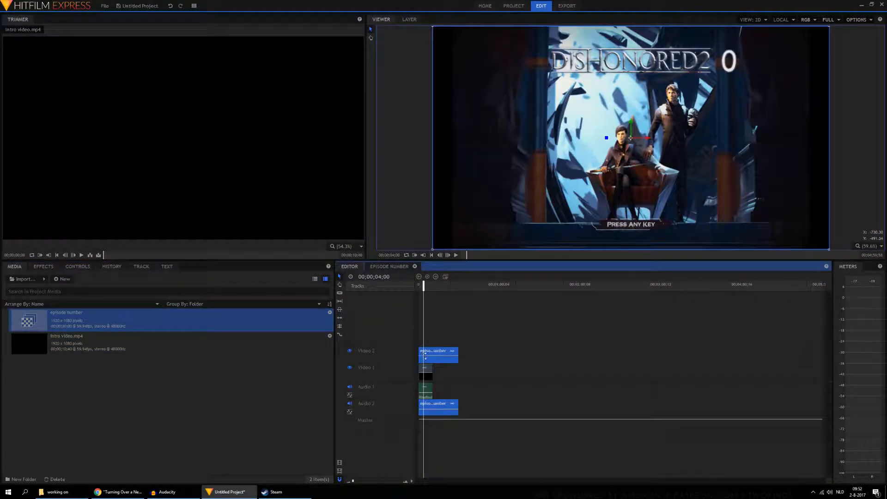
drag(423, 283, 396, 288)
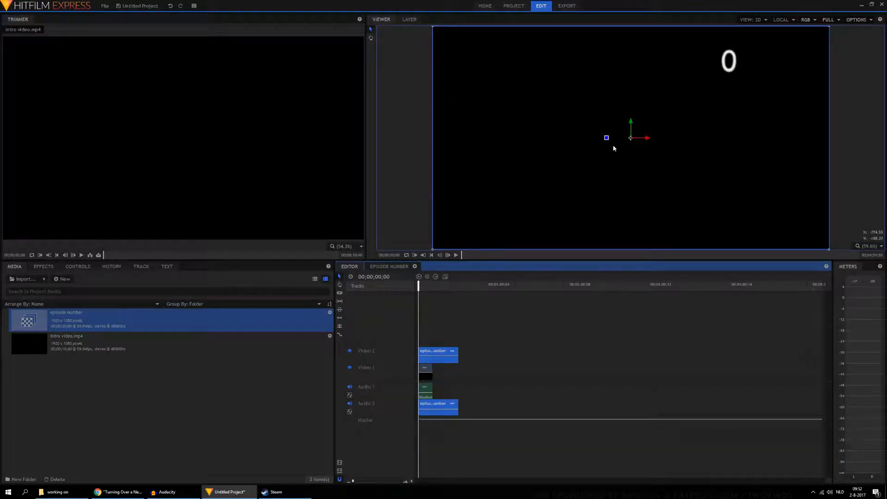
click(457, 255)
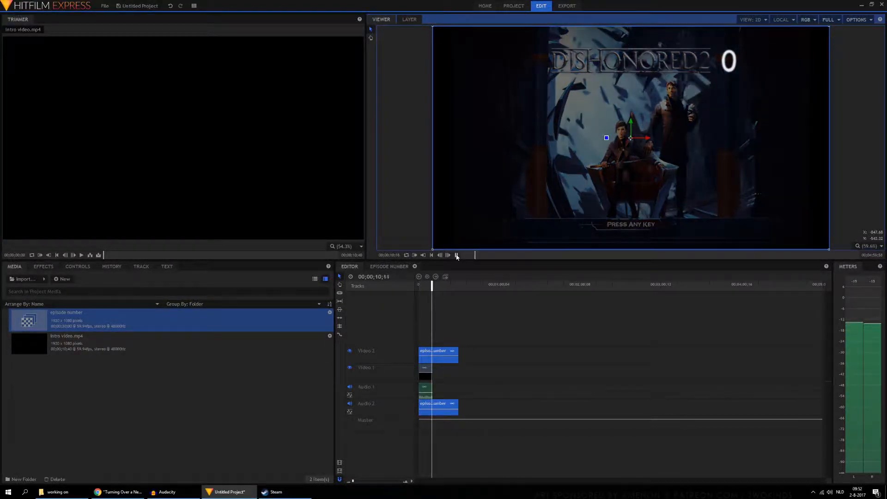
click(456, 257)
Step: Put the intro video back beneath the text layer in the composite shot, with the playhead at 00;00;02;45 on the title image
click(385, 267)
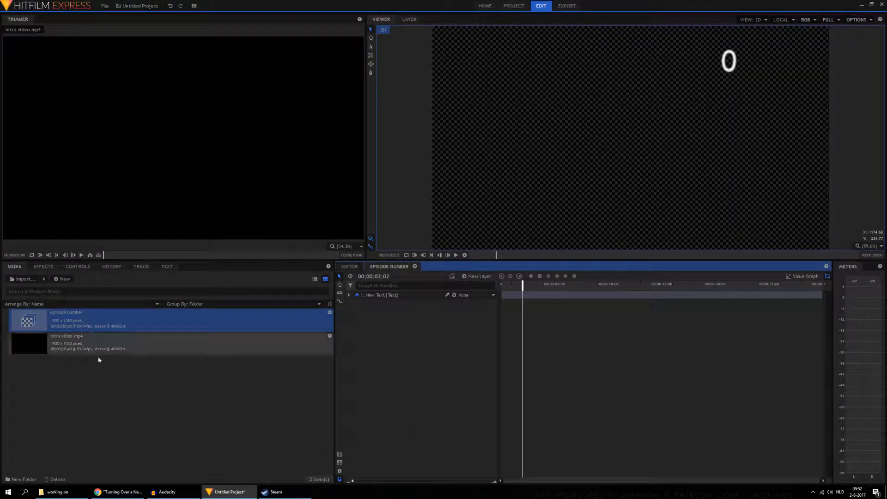
drag(99, 345, 531, 284)
click(167, 267)
scroll(735, 63, up, 6)
drag(758, 35, 601, 248)
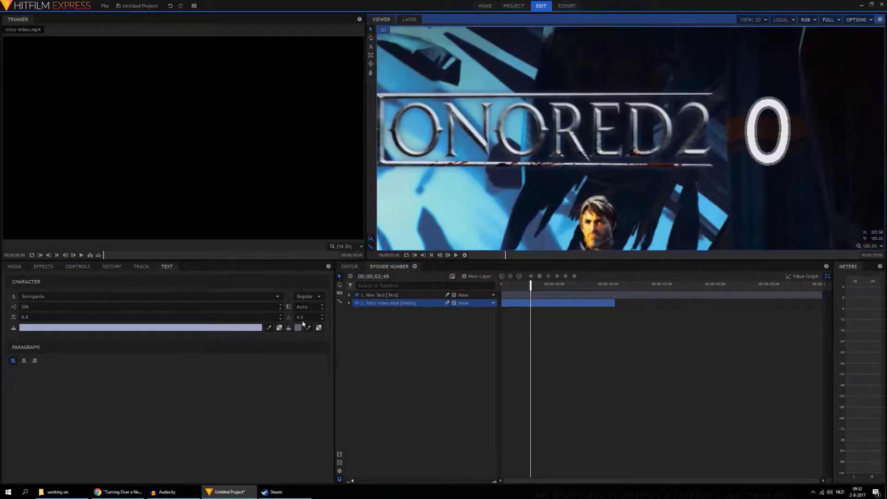
Step: Select the 0 and sample a pale grey fill and a dark outline for it from the title lettering
click(269, 327)
click(308, 327)
click(371, 47)
click(791, 134)
drag(791, 134, 743, 133)
click(269, 328)
click(309, 328)
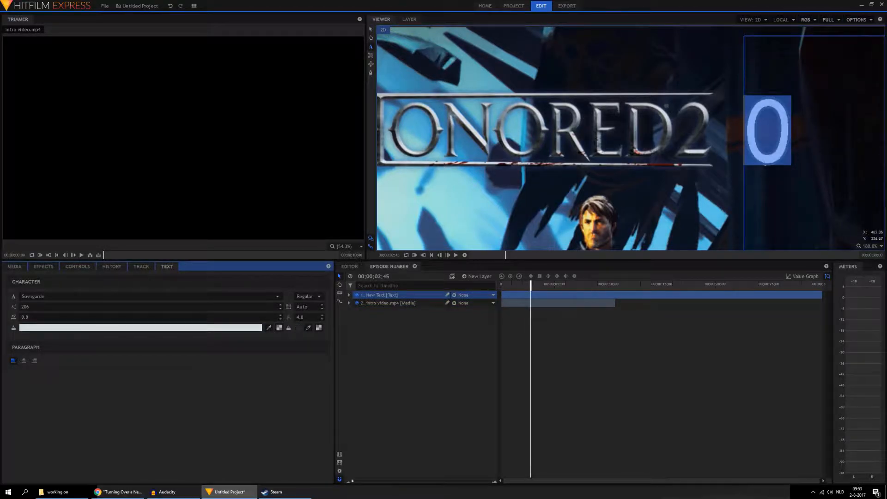
Step: Play the opening of the editor timeline to examine how the episode number appears over the intro video
click(350, 266)
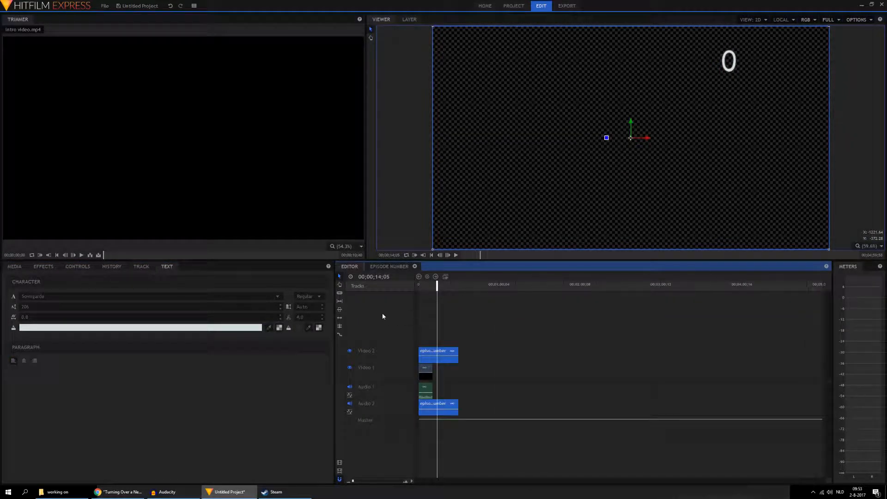
click(425, 284)
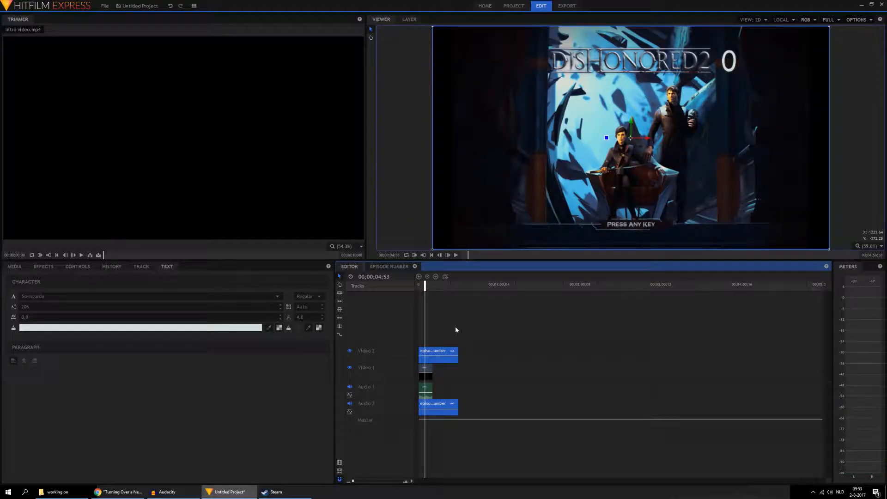
scroll(455, 329, up, 3)
scroll(456, 326, up, 2)
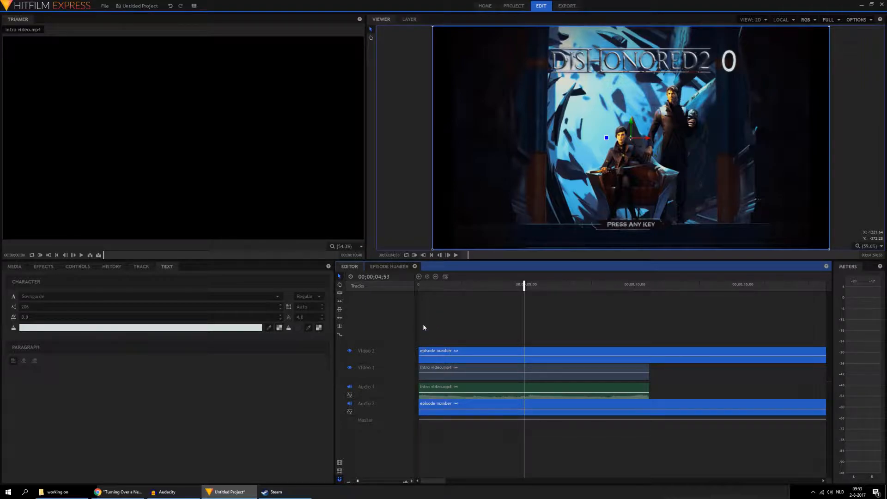
click(460, 256)
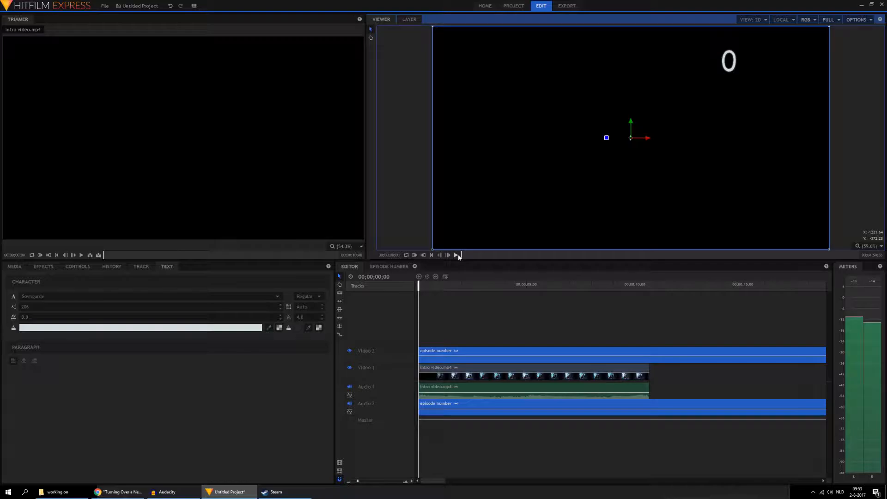
click(458, 256)
click(459, 256)
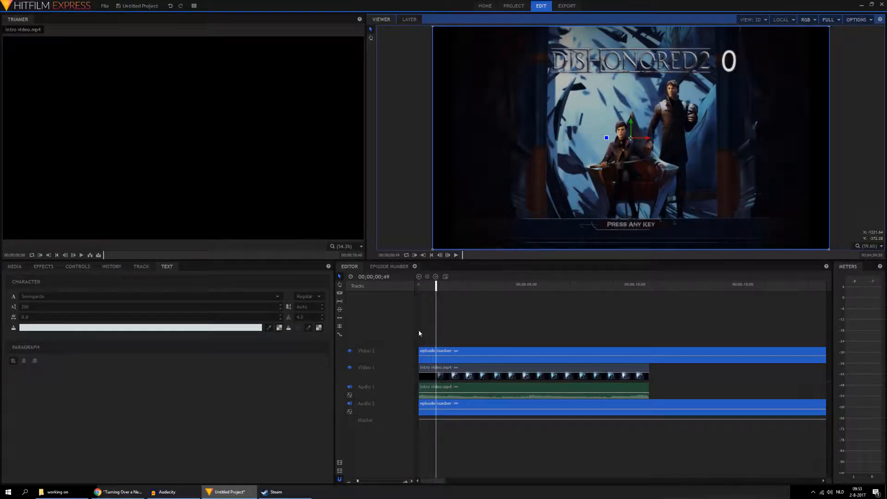
Step: Shorten the start of the episode number clip slightly and apply an Additive Dissolve transition to its beginning
mouse_move(418, 351)
mouse_down()
mouse_move(430, 354)
mouse_move(423, 354)
mouse_up()
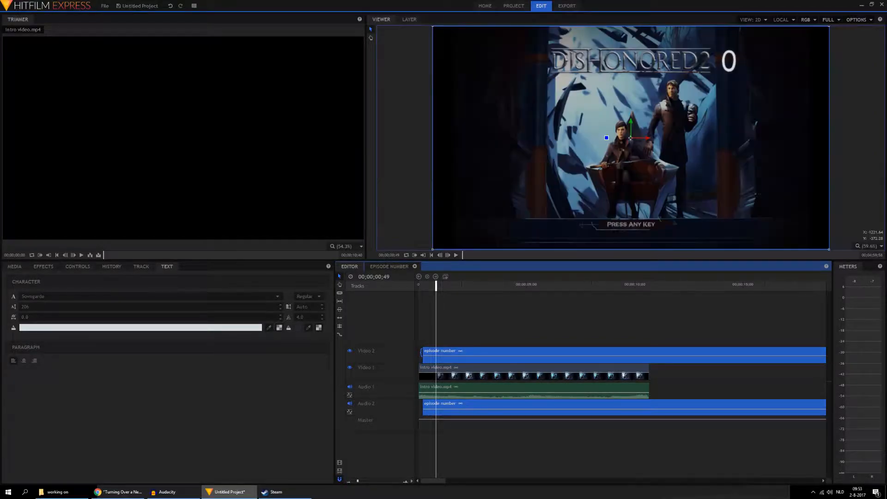
click(43, 266)
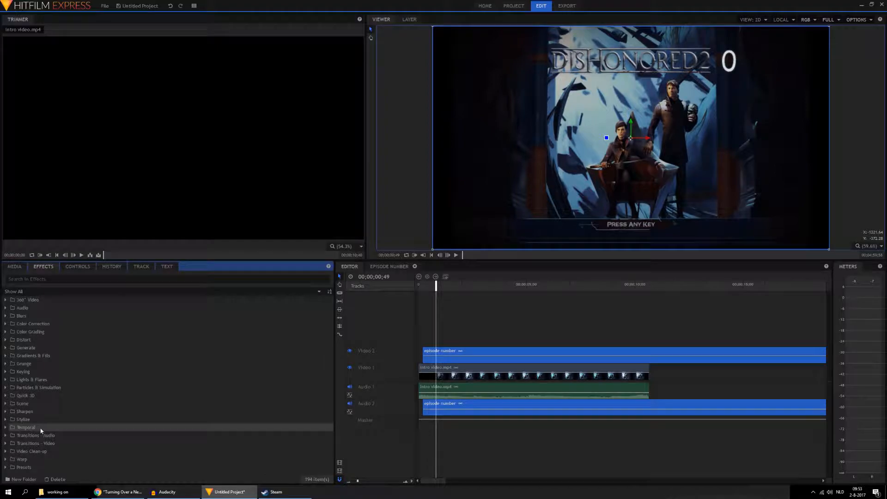
click(6, 444)
click(13, 451)
drag(48, 459, 426, 352)
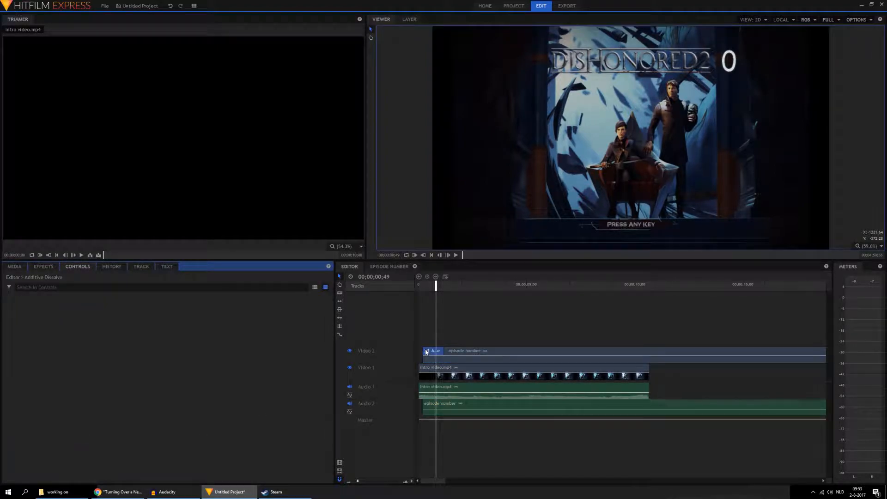
Step: Unlink the episode number clip's audio from its video and delete the audio part
right_click(485, 405)
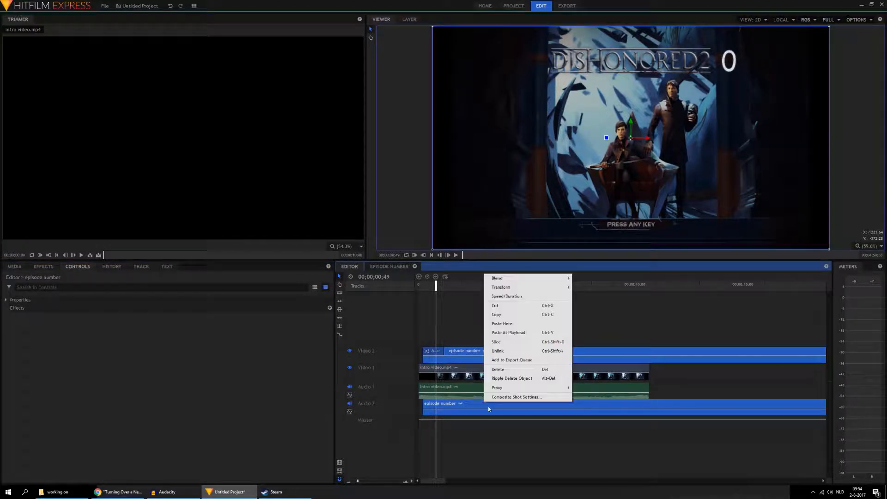
click(510, 350)
click(510, 410)
key(Delete)
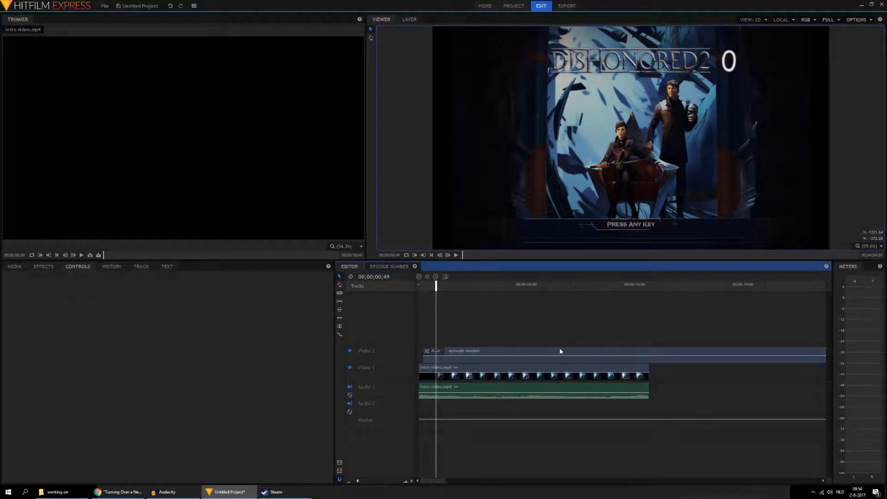
Step: Play the sequence to 00;00;10;17, slice the episode number clip there and delete the remainder
click(431, 256)
click(456, 255)
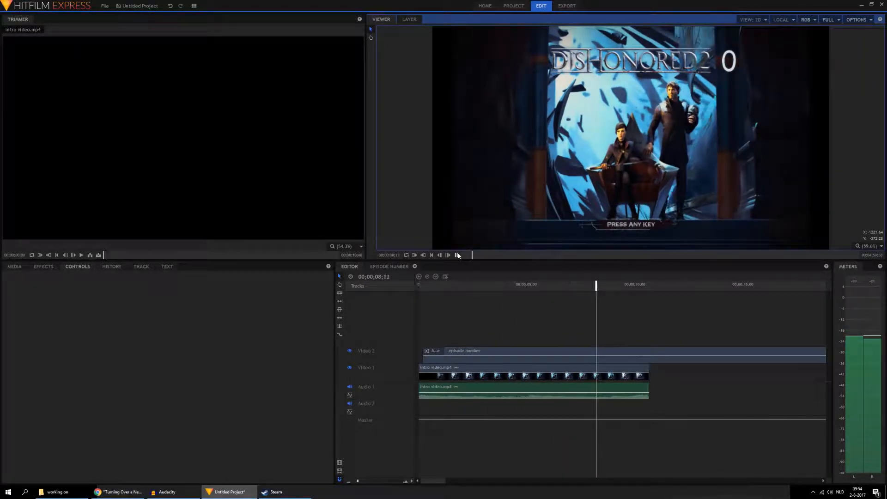
click(458, 255)
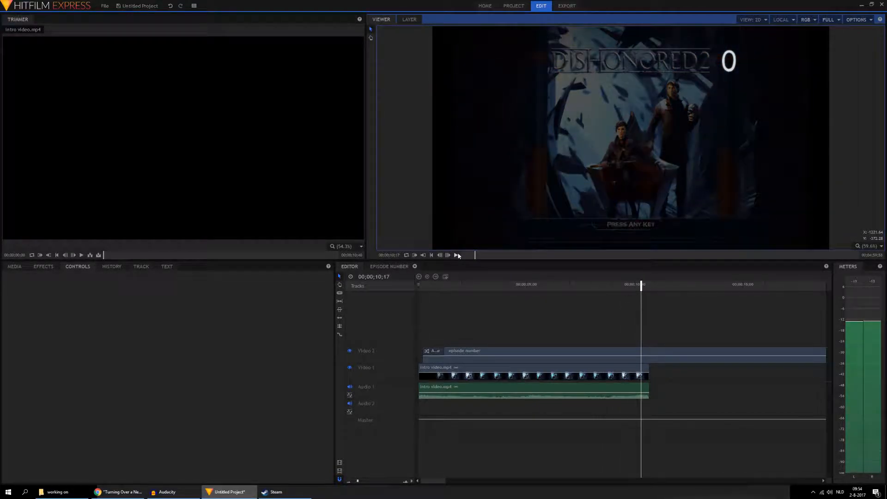
click(339, 292)
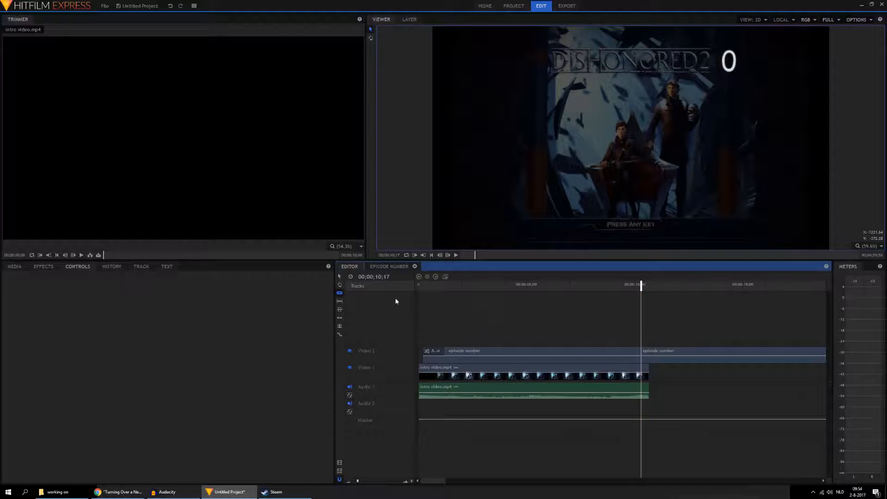
click(339, 276)
click(660, 351)
key(Delete)
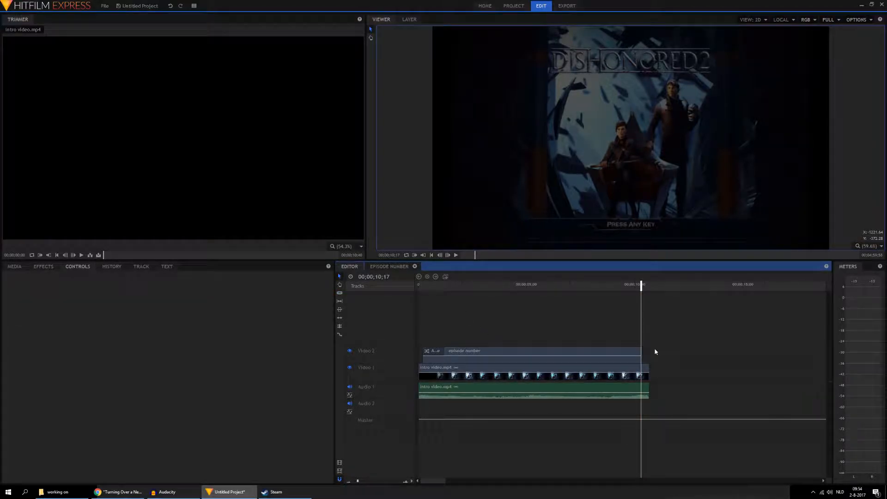
Step: Apply an Additive Dissolve to the end of the episode number clip and play the sequence from the start
click(44, 266)
drag(67, 454, 631, 351)
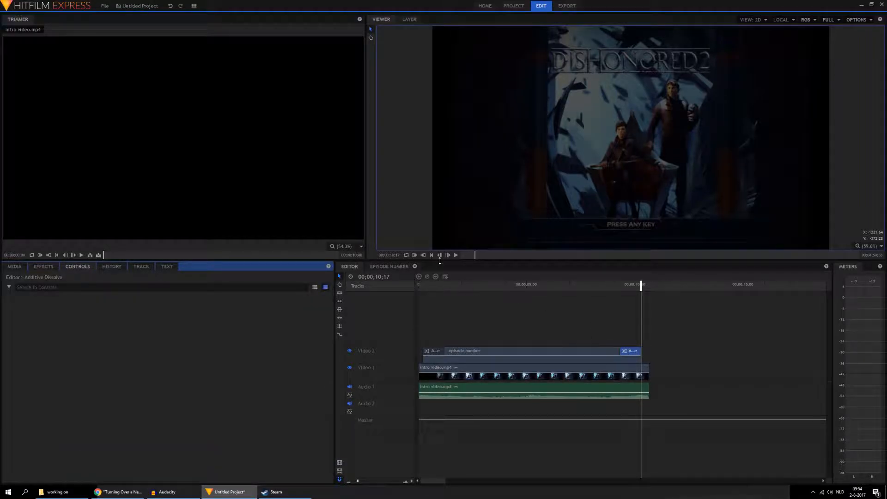
click(432, 255)
click(456, 255)
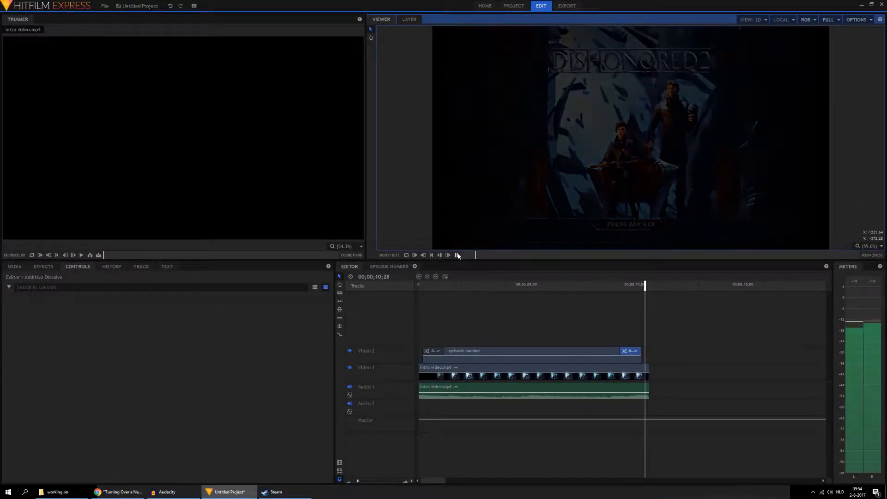
click(457, 255)
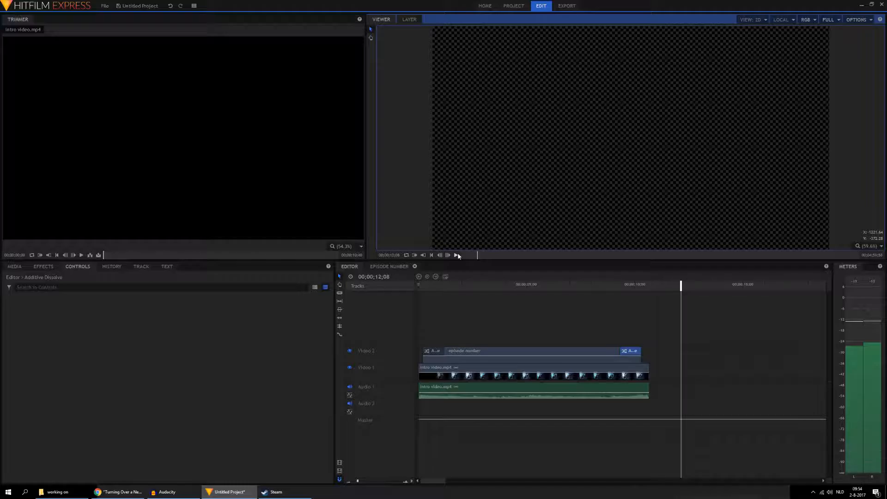
Step: Save the project as "dishonored 2 bace" in the dishonored 2 folder under Video's
click(147, 6)
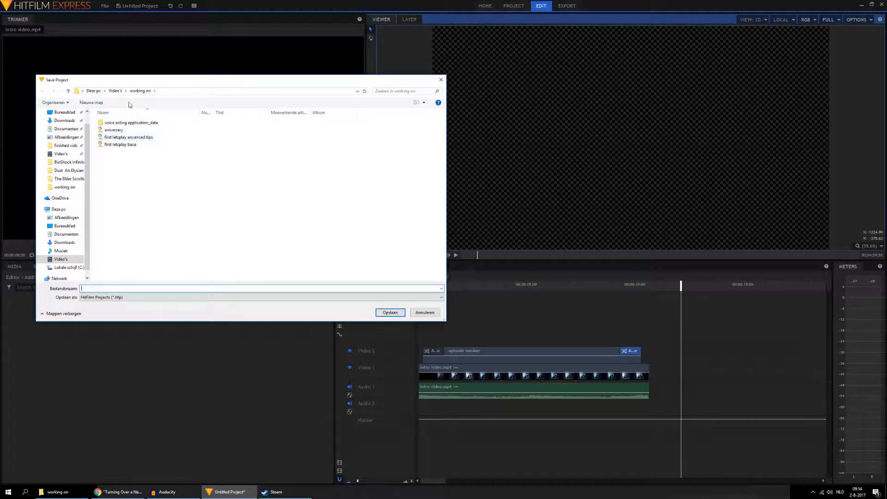
click(115, 91)
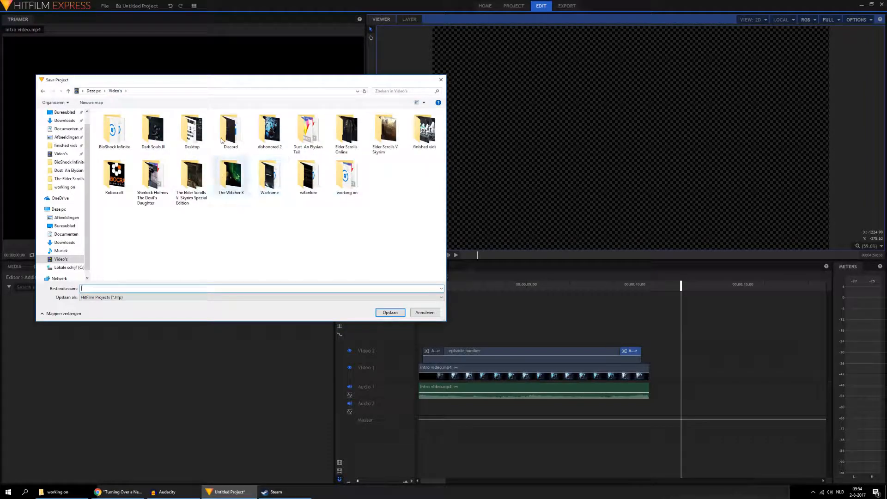
double_click(269, 129)
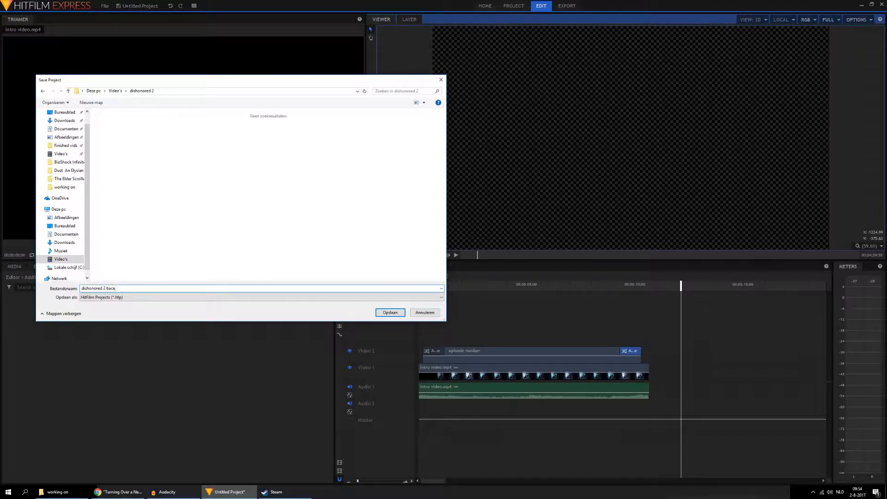
key(Return)
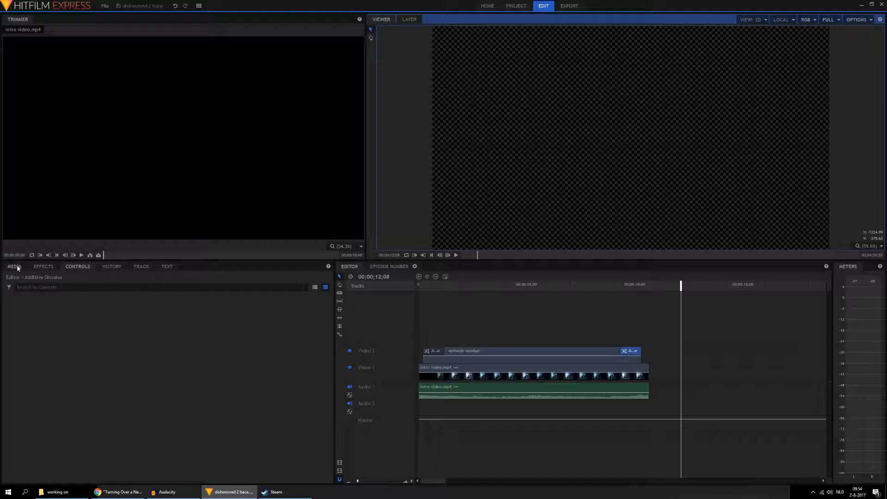
Step: Import the video Dust An Elysian Tail 12 from the Dust An Elysian Tail folder under Video's
click(15, 266)
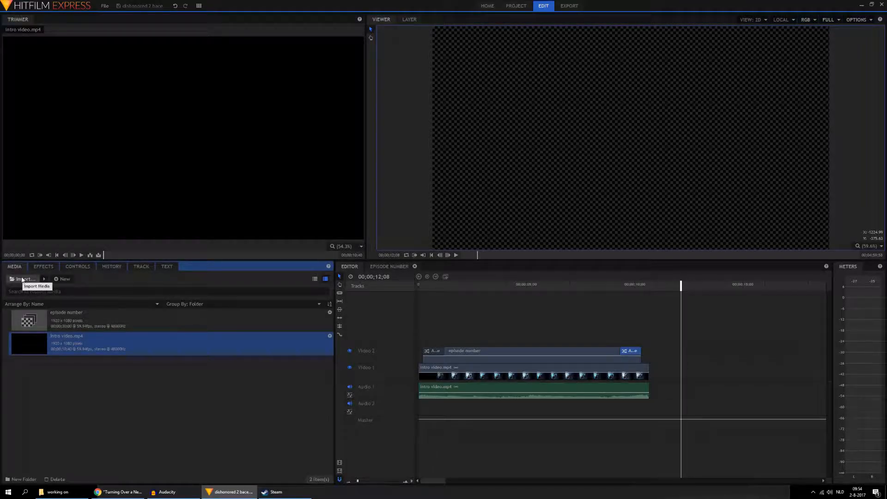
click(21, 280)
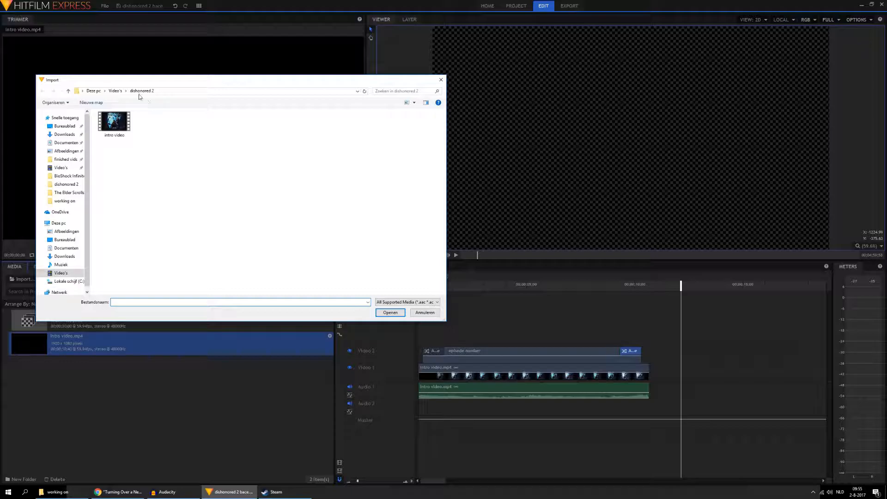
click(115, 91)
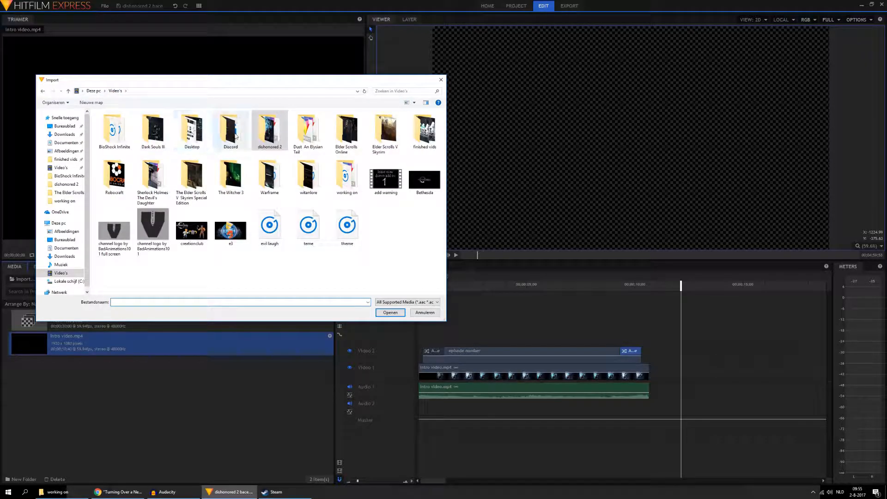
double_click(307, 132)
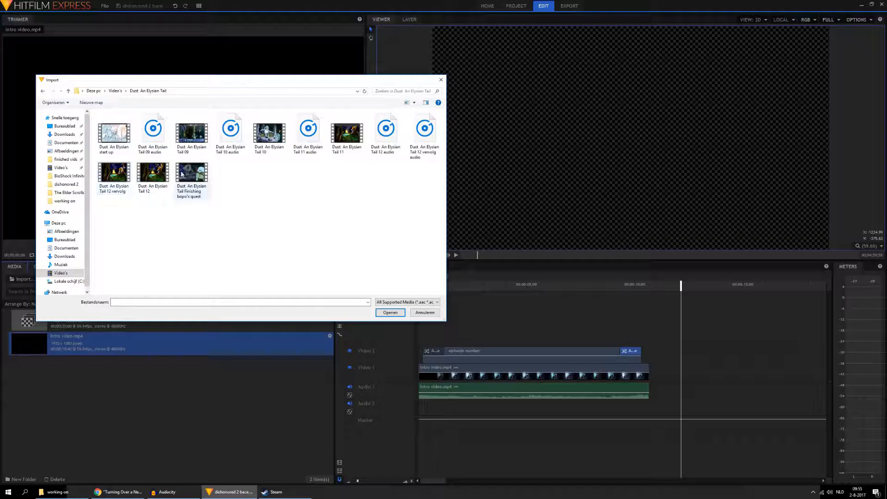
double_click(155, 174)
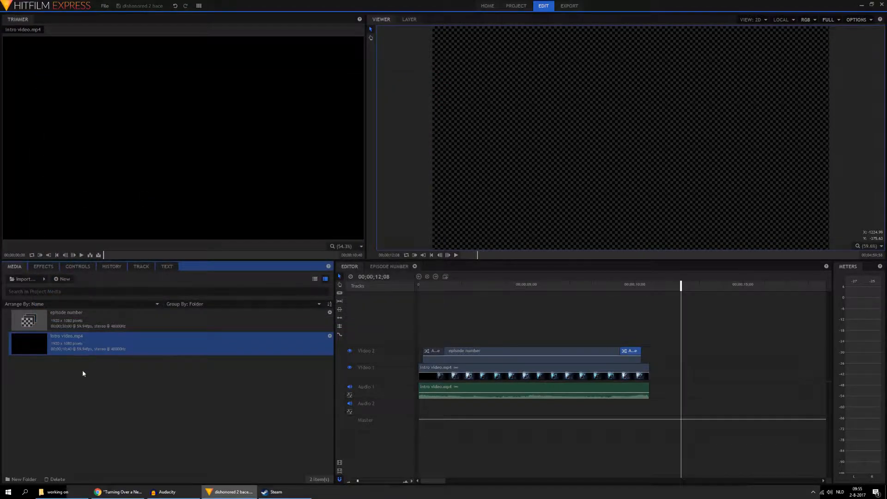
Step: Place the imported Dust An Elysian Tail 12 clip on Video 1 just after the intro and look at the project saving options
drag(54, 321, 631, 372)
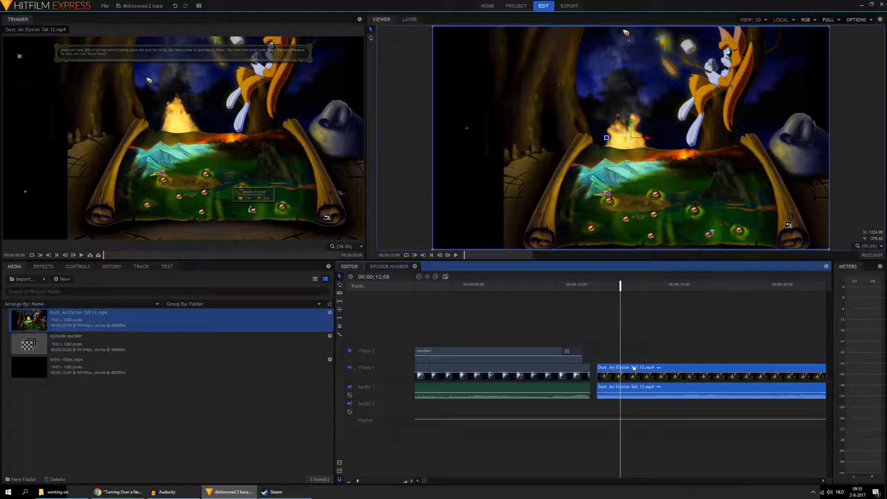
click(105, 6)
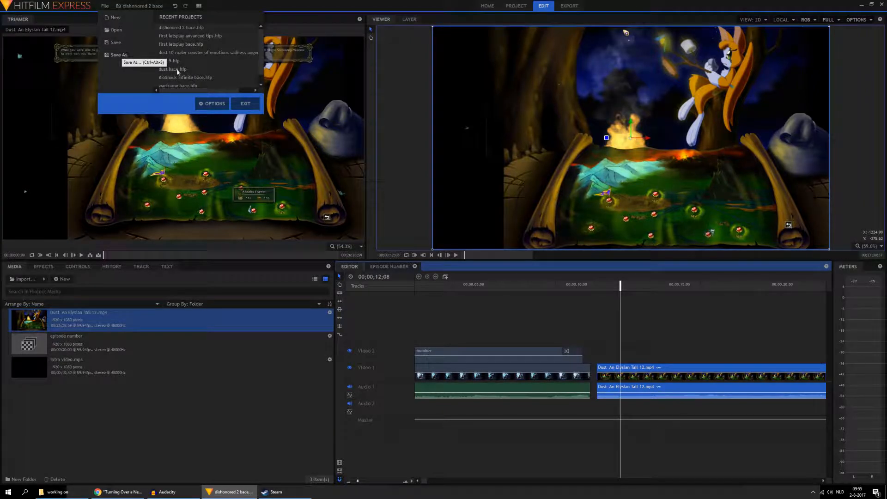
click(545, 309)
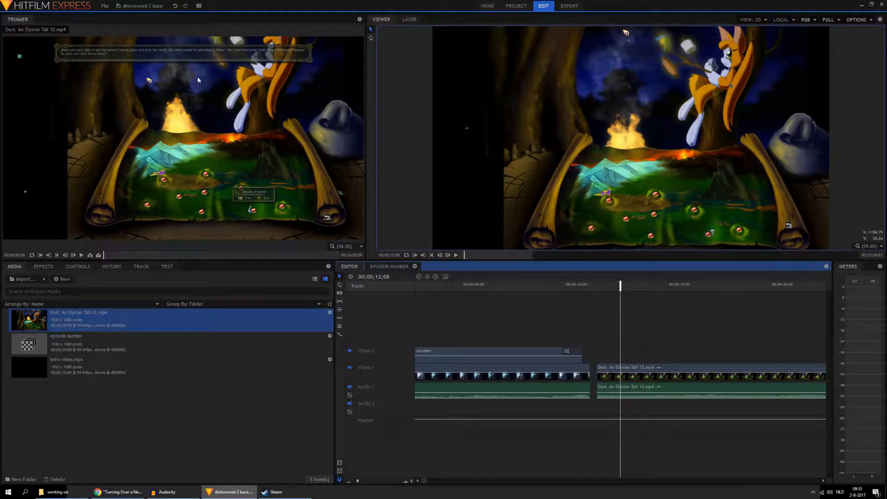
Step: Undo the placement of the Dust An Elysian Tail 12 clip in the sequence
click(174, 6)
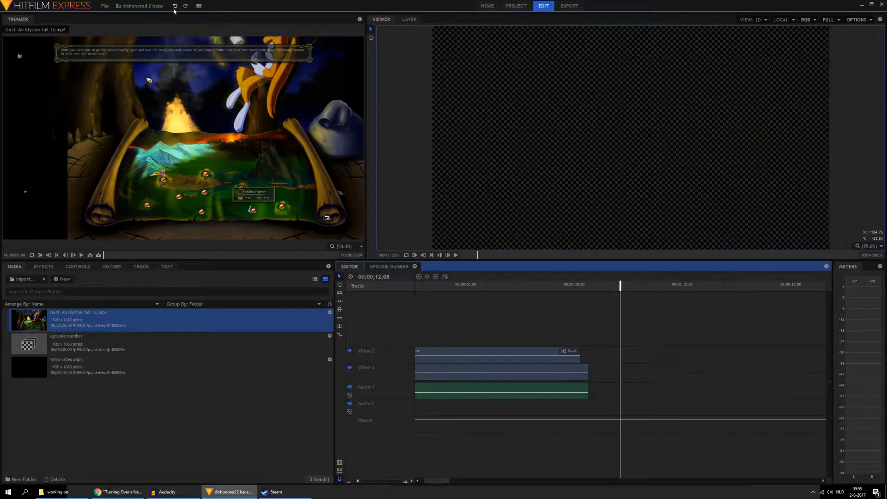
click(175, 6)
click(175, 6)
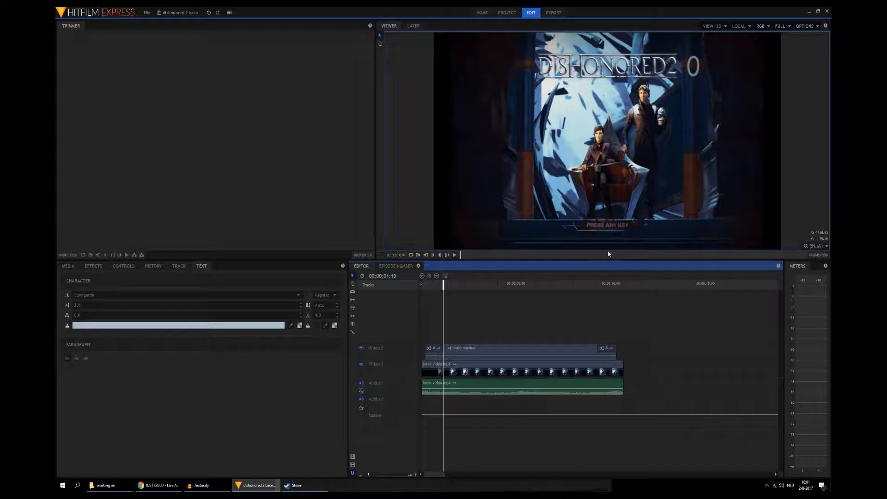
Step: Start exporting the current frame as a PNG image, browse to the dishonored fod folder under Afbeeldingen, and cancel the export
click(805, 27)
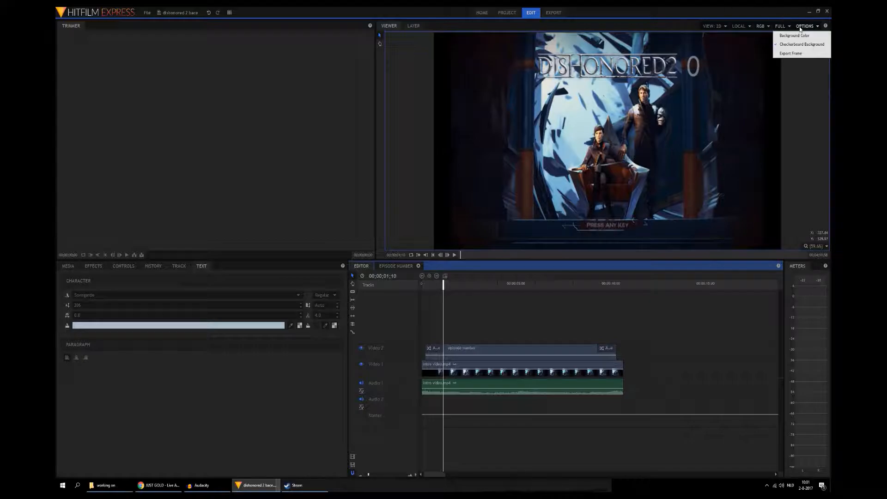
click(799, 54)
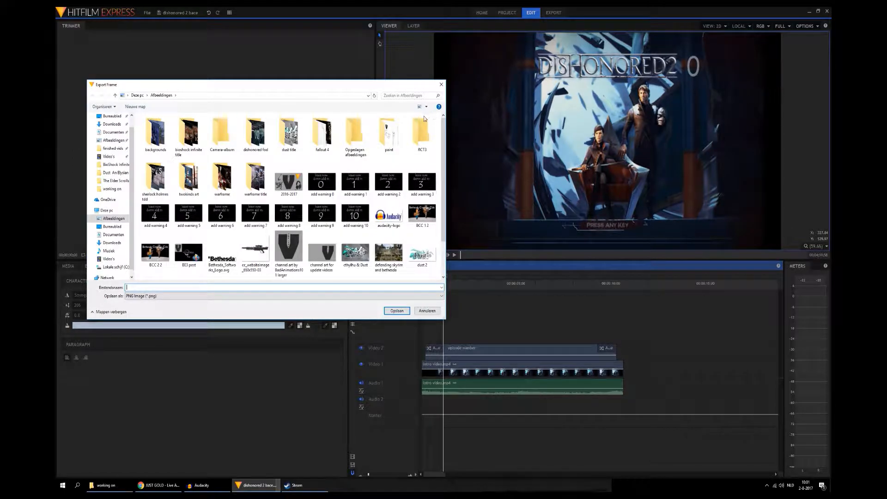
double_click(246, 138)
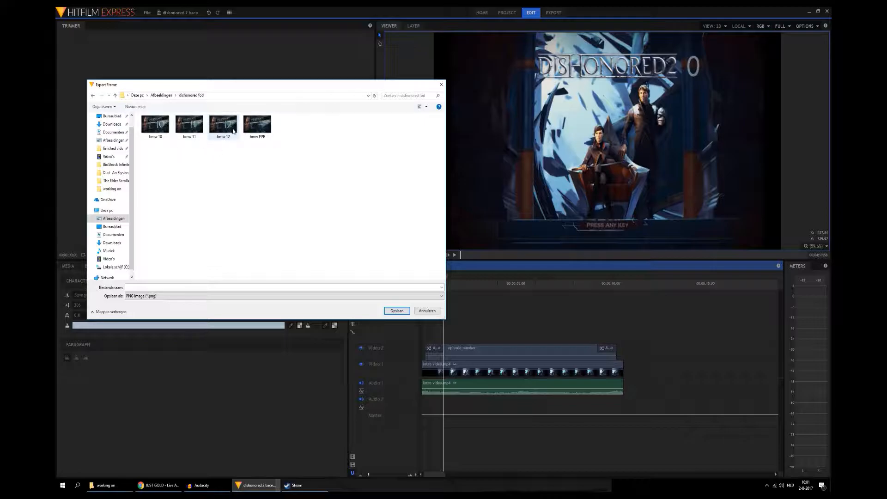
click(442, 85)
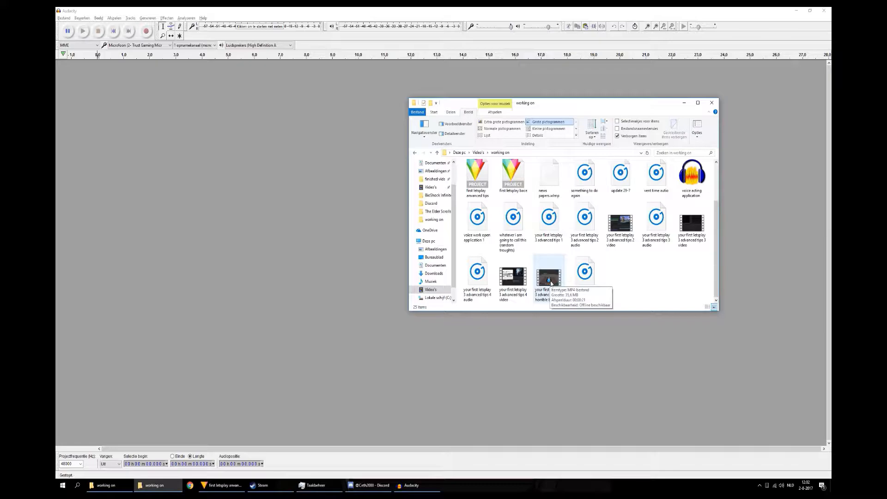
Step: In Audacity, try to load the video "your first letsplay 3 advanced tips horrible buzz" from the working on folder
drag(551, 283, 319, 224)
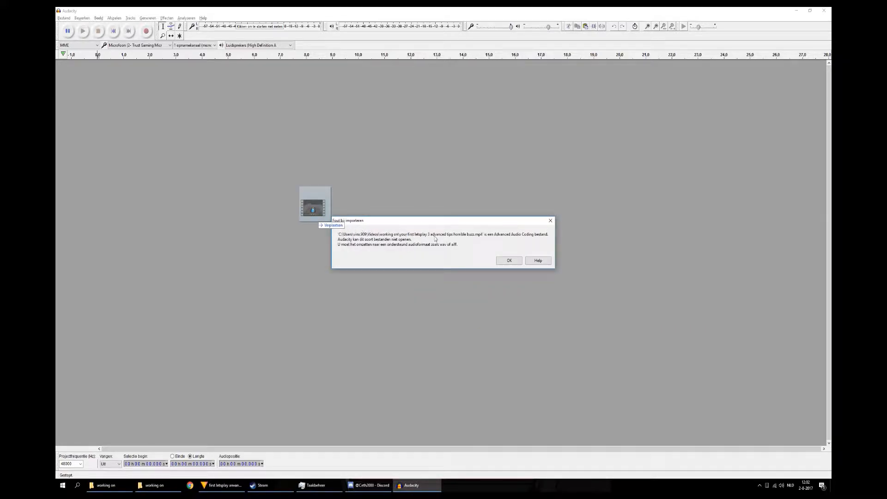
click(509, 261)
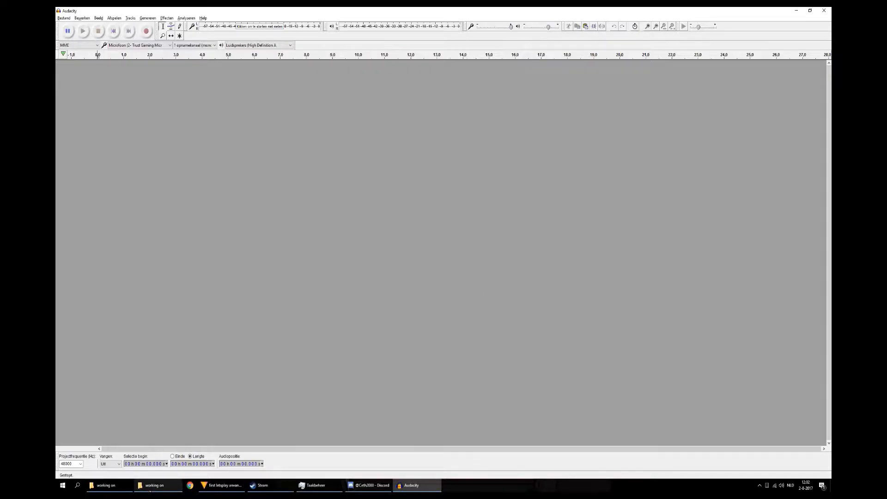
Step: Load the audio file "your first letsplay 3 advanced tips horrible buzz" from the working on folder, importing it as a copy
click(154, 485)
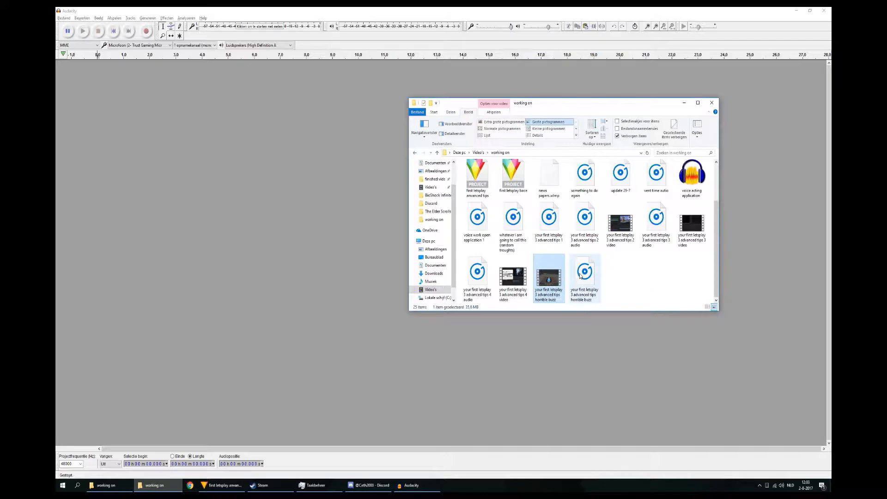
drag(581, 276, 332, 195)
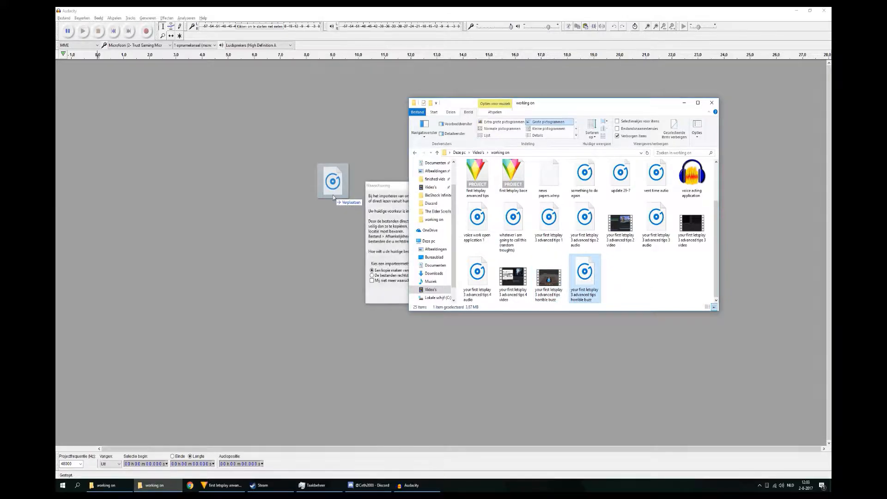
click(474, 298)
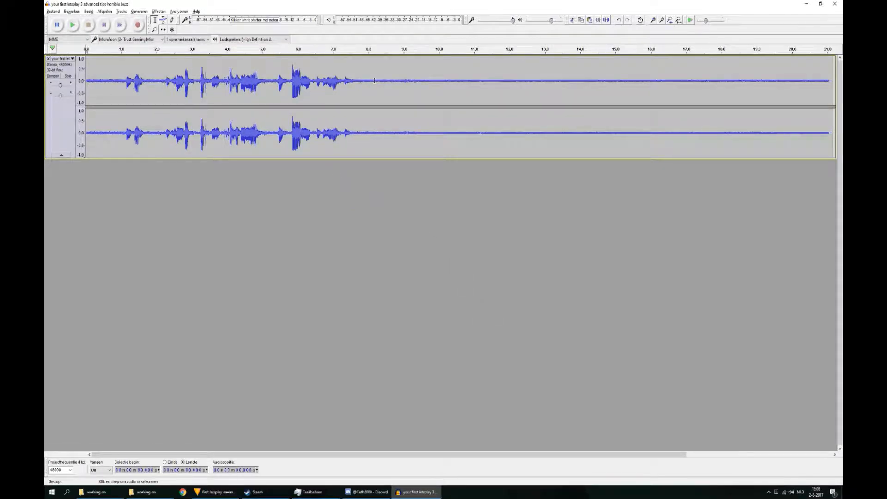
Step: Play the audio track from its beginning, stop it, and mark the end of the speech at about 7.7 s
drag(399, 83, 478, 82)
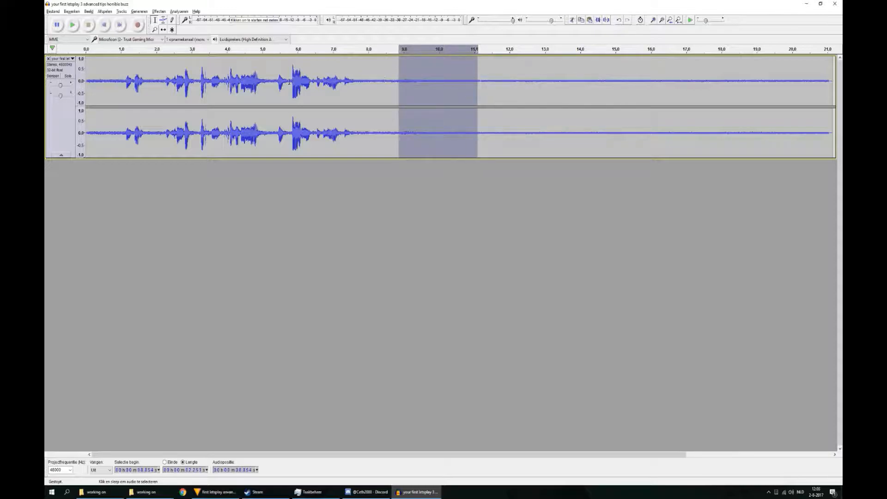
click(89, 66)
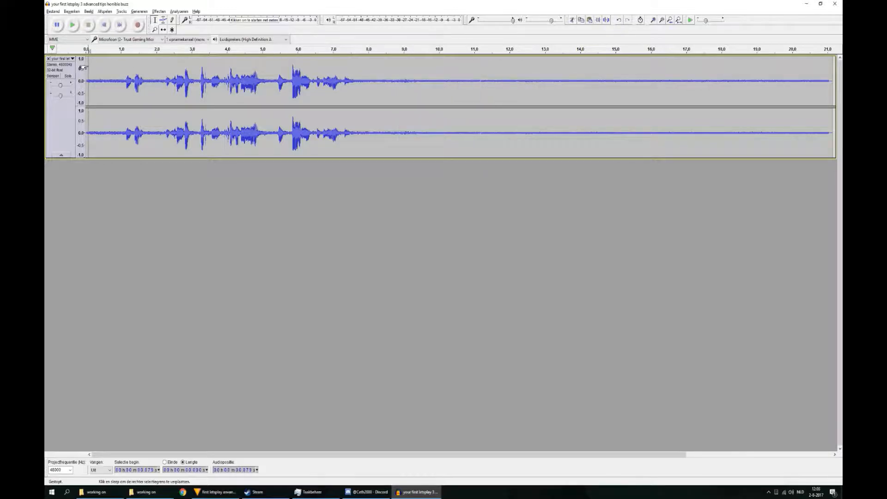
click(72, 26)
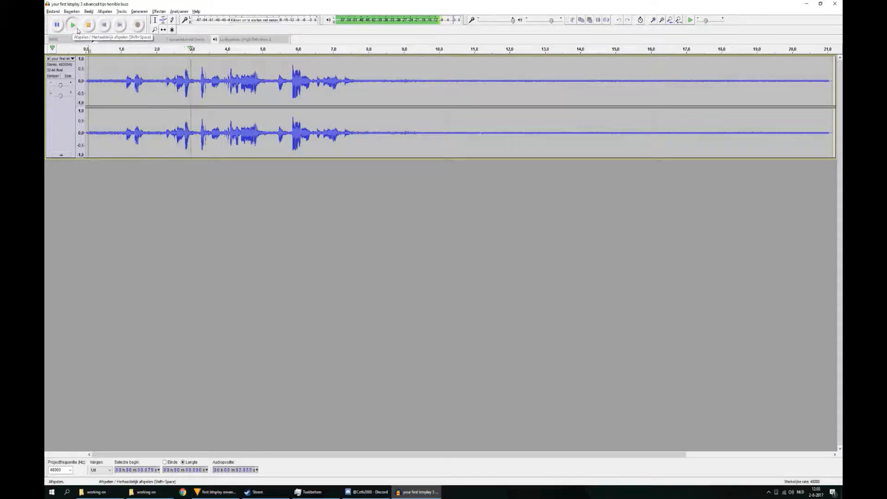
click(78, 31)
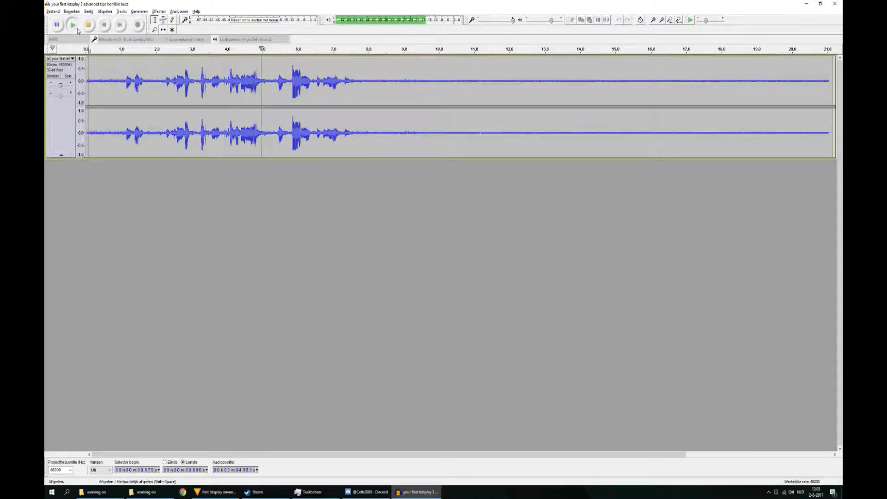
click(78, 31)
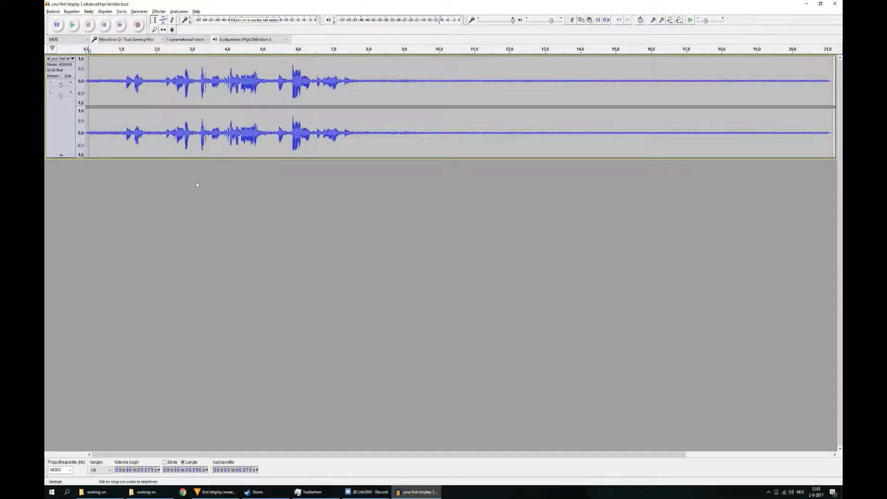
drag(532, 456, 580, 457)
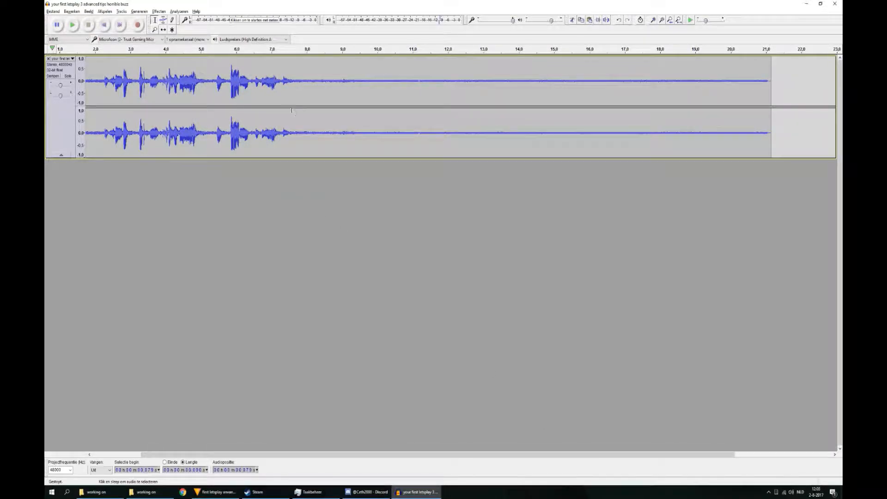
click(295, 77)
Step: Mute Discord in the Windows volume mixer, restore its sound, and close the mixer
right_click(792, 492)
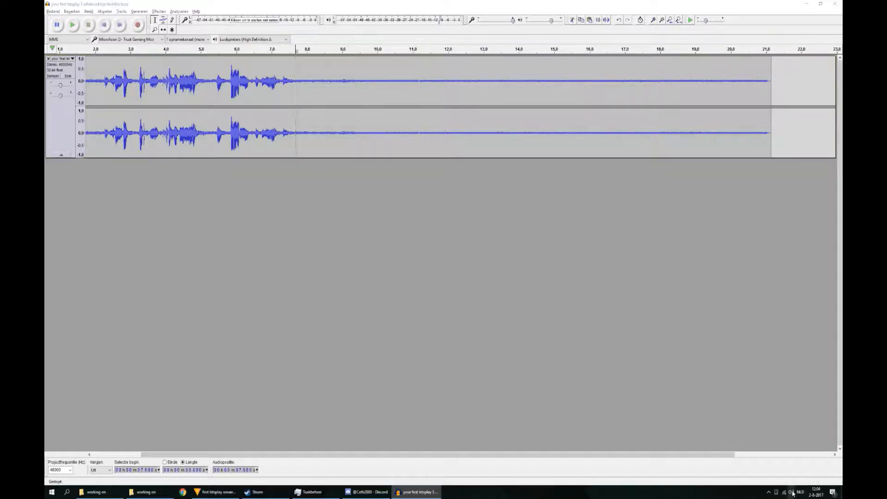
click(793, 453)
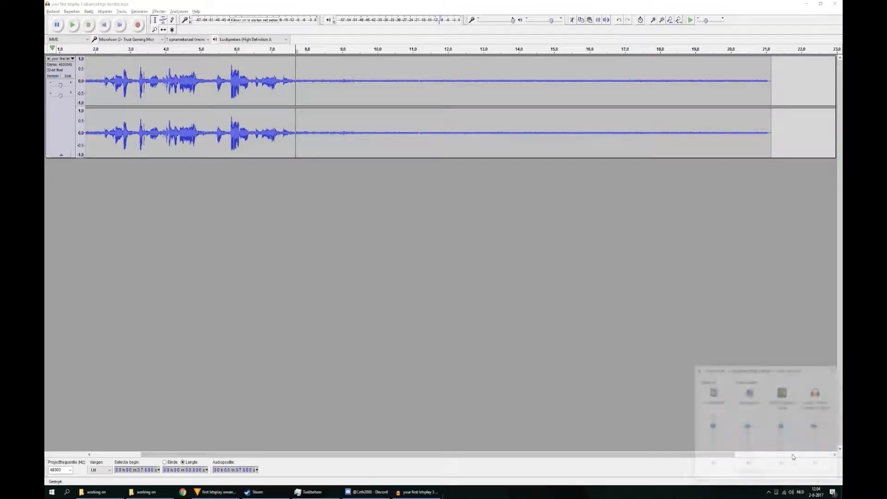
drag(749, 474, 807, 477)
click(817, 464)
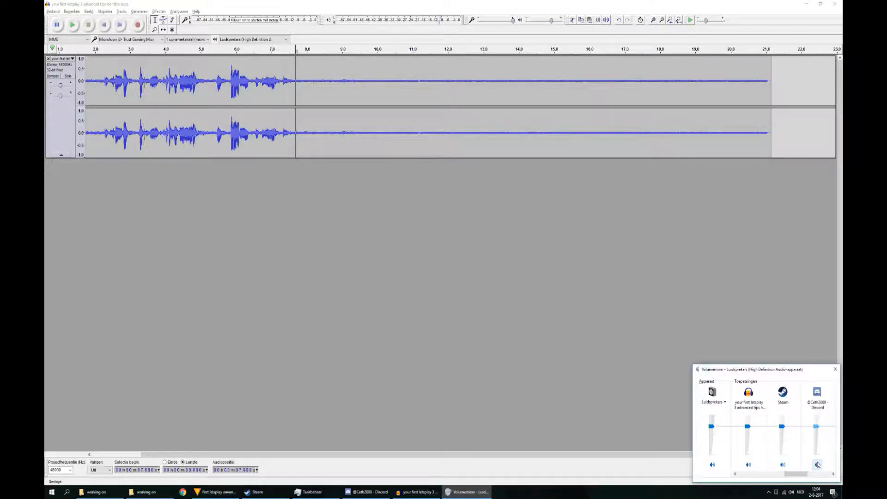
click(817, 464)
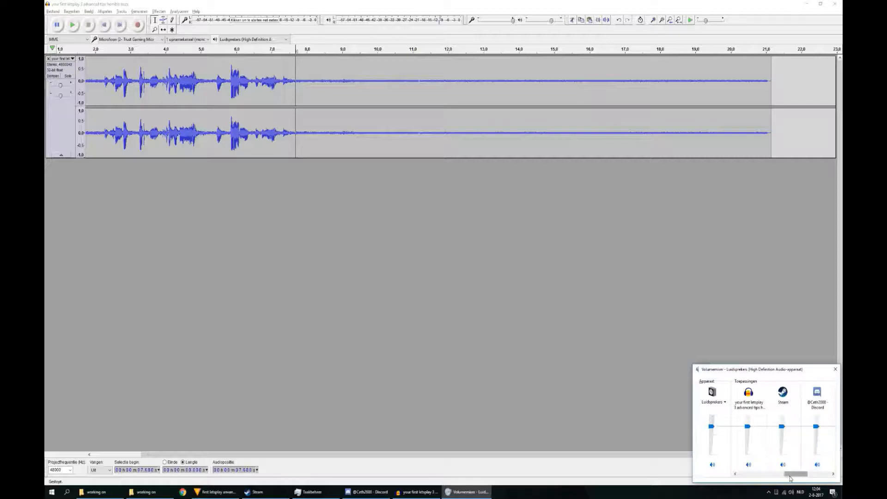
click(836, 369)
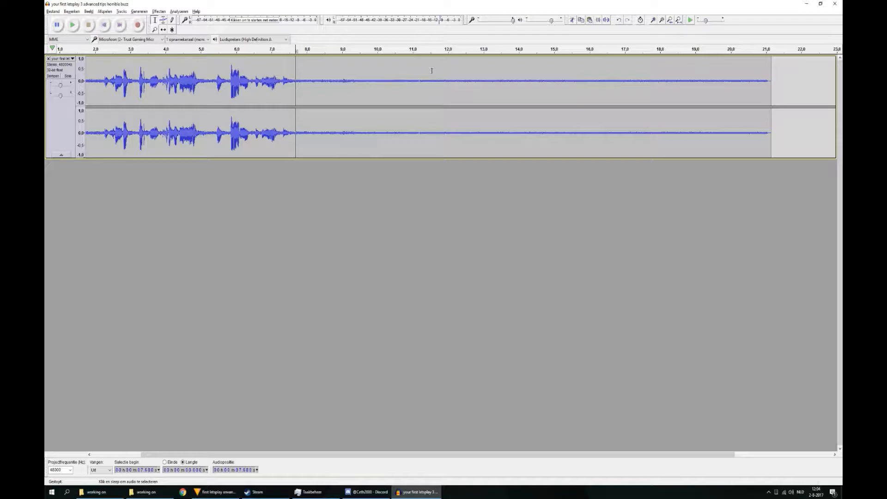
Step: Select and play the noise-only section from about 11.5 s to 20.4 s, and capture it as the noise profile for Noise Reduction
drag(433, 71, 744, 114)
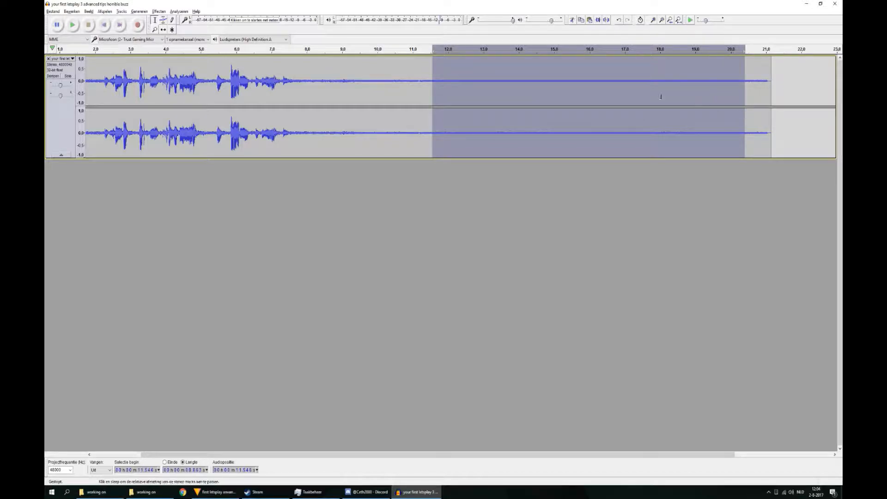
click(73, 24)
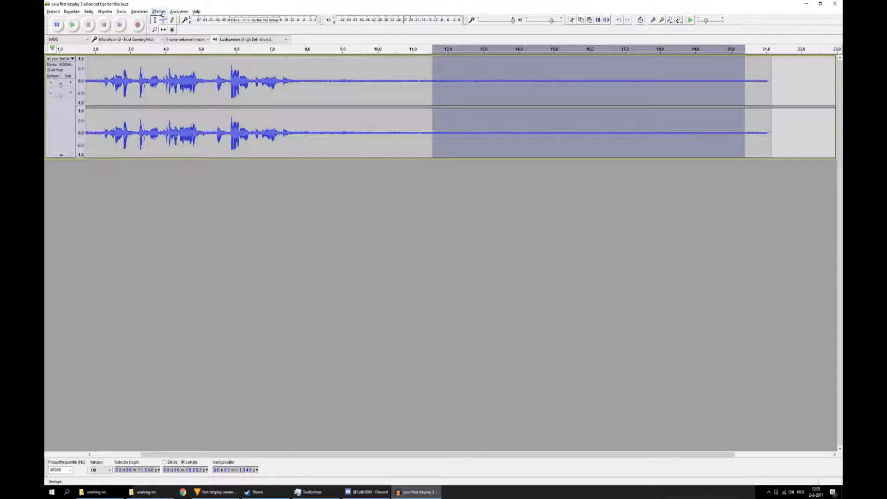
click(160, 11)
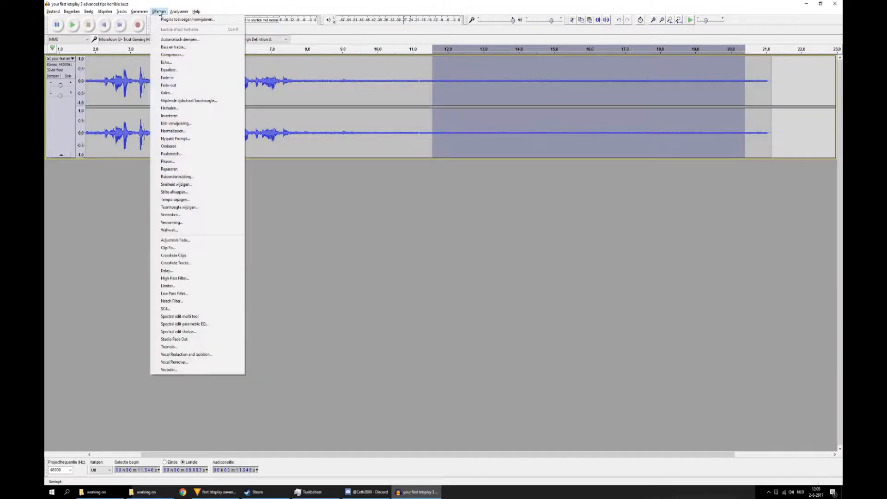
click(207, 179)
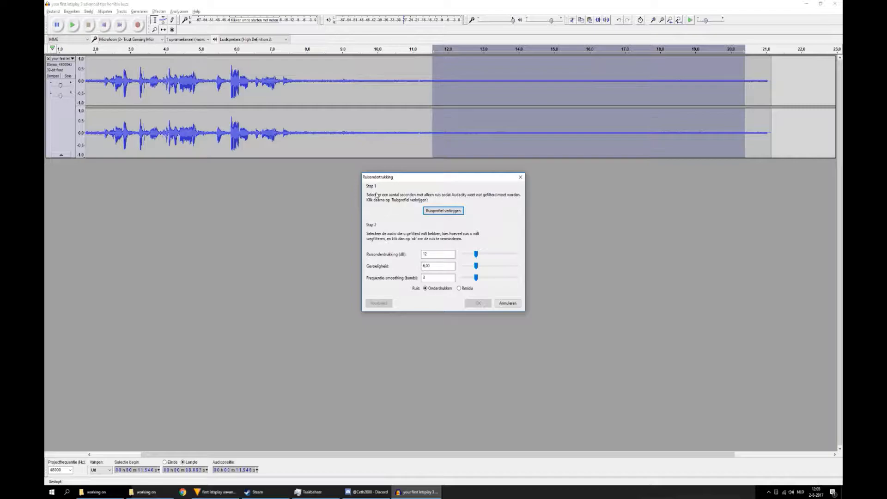
click(442, 214)
click(443, 211)
click(369, 74)
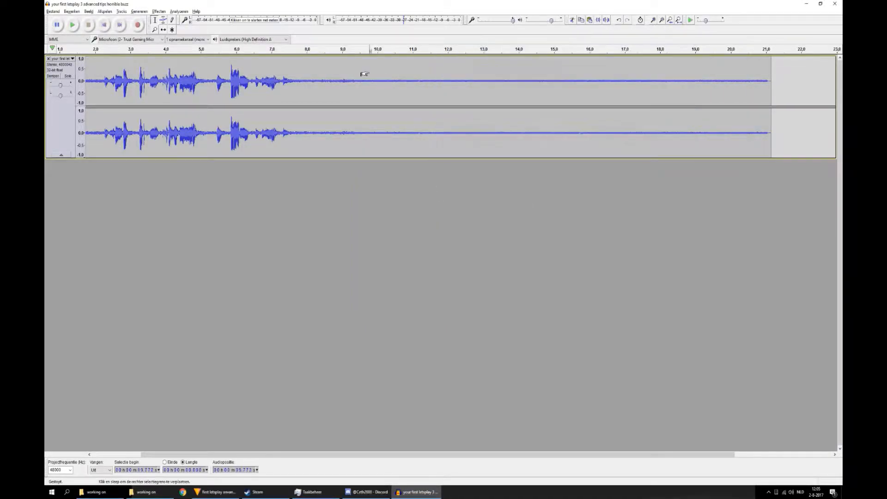
Step: Select the entire audio track and apply Noise Reduction with 12 dB reduction, sensitivity 6.00 and 3 frequency smoothing bands
key(ctrl+a)
drag(470, 455, 387, 446)
scroll(472, 436, left, 4)
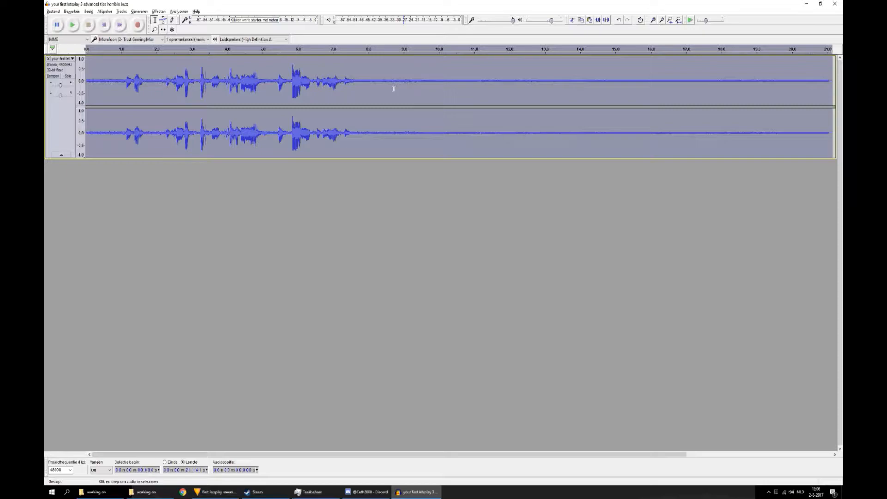
click(419, 185)
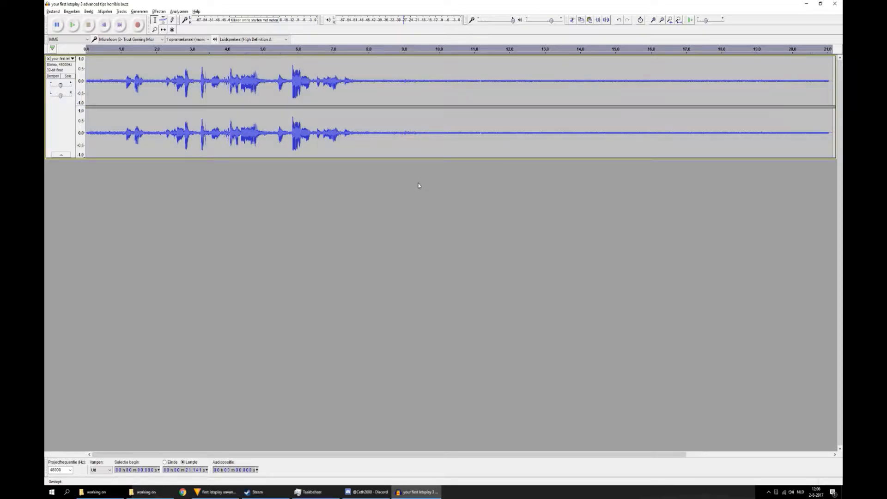
key(ctrl+a)
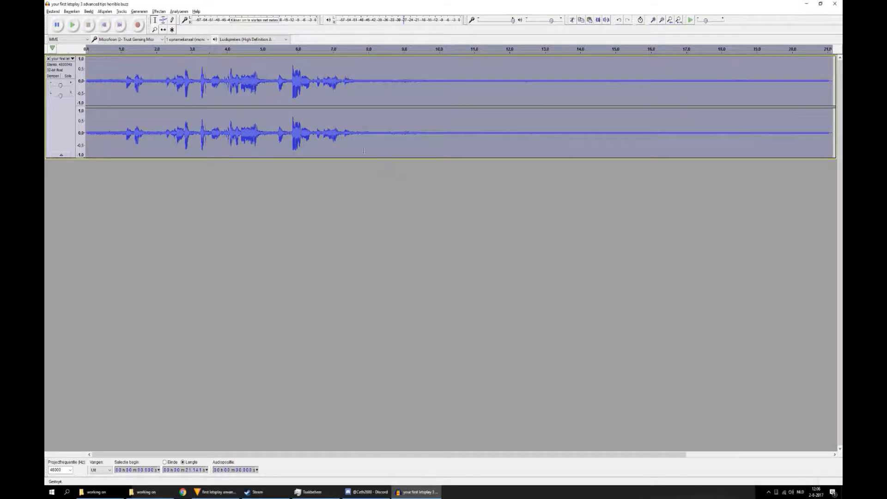
click(156, 10)
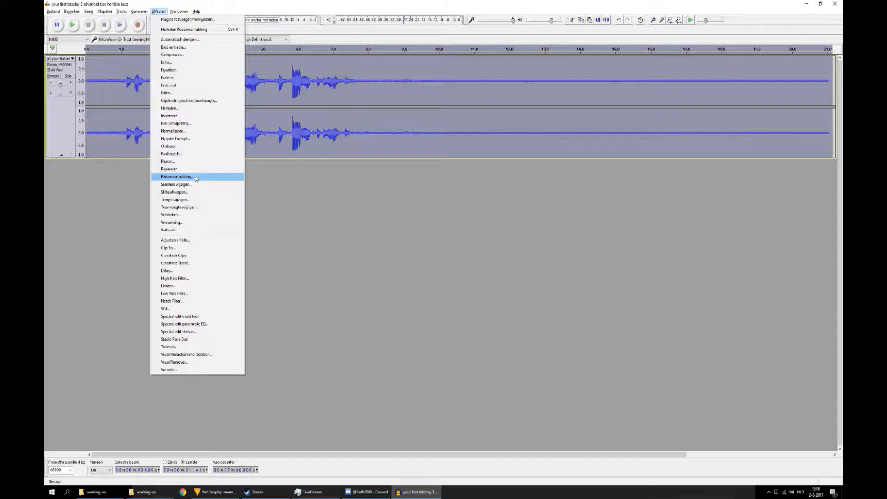
click(196, 178)
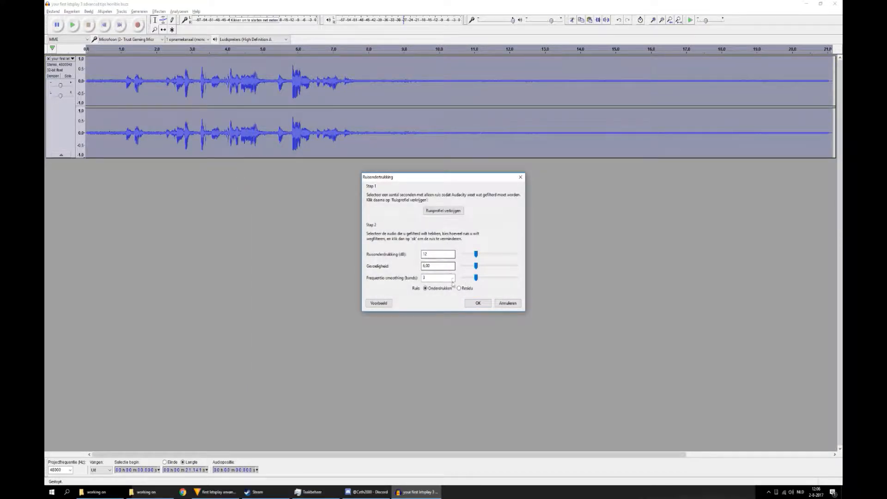
click(478, 304)
click(477, 304)
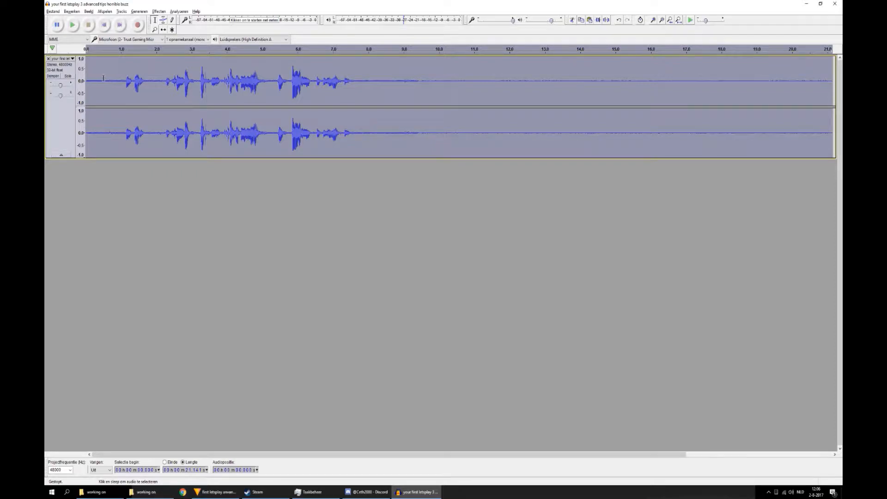
Step: Play the noise-reduced track from its beginning and stop playback
click(87, 74)
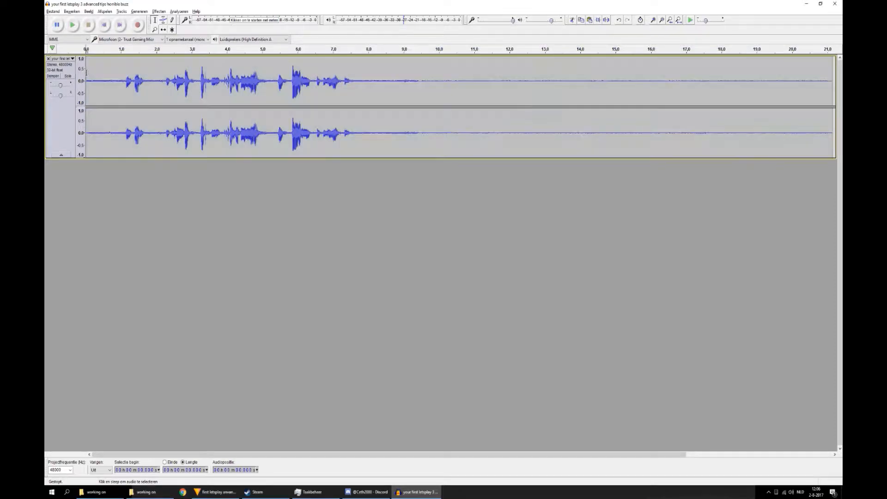
click(72, 29)
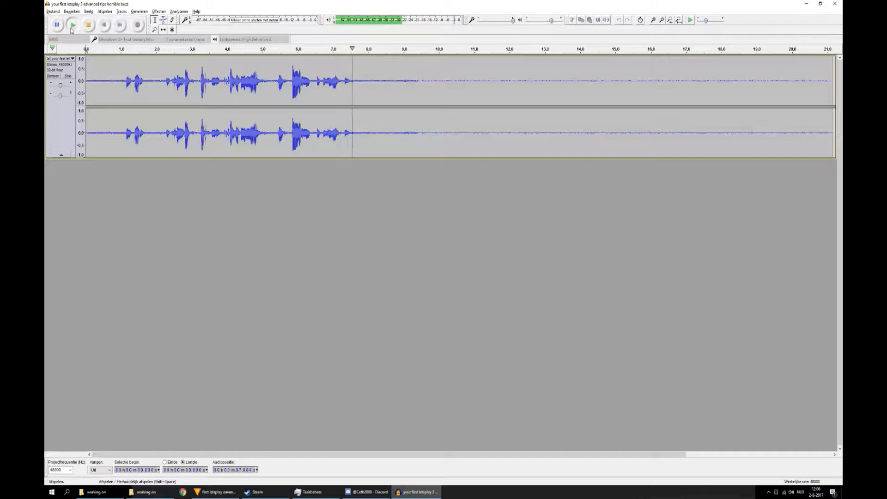
click(83, 30)
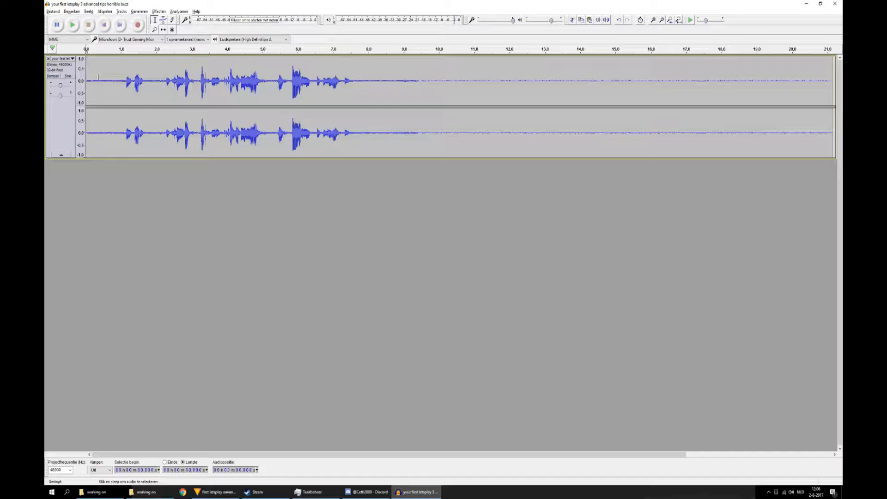
Step: Export the audio as a 16-bit PCM WAV named "your first letsplay 3 advanced tips horrible buzz removed" in the working on folder
key(ctrl+a)
click(140, 78)
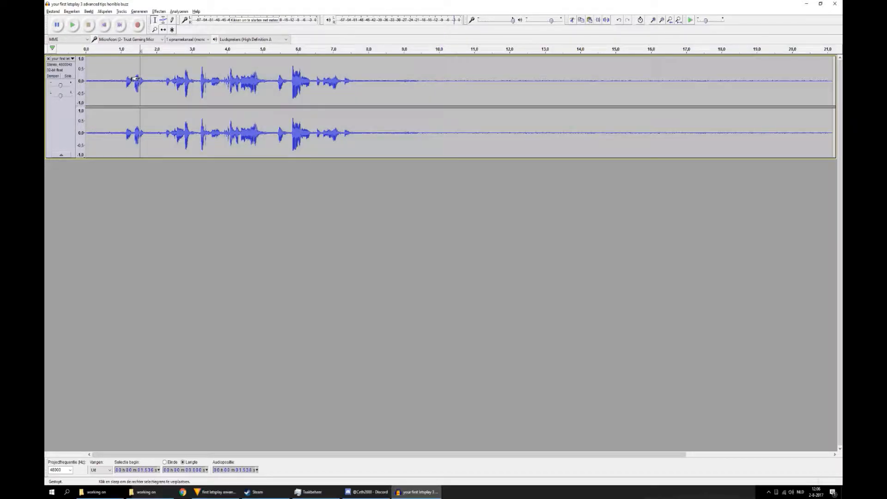
click(53, 11)
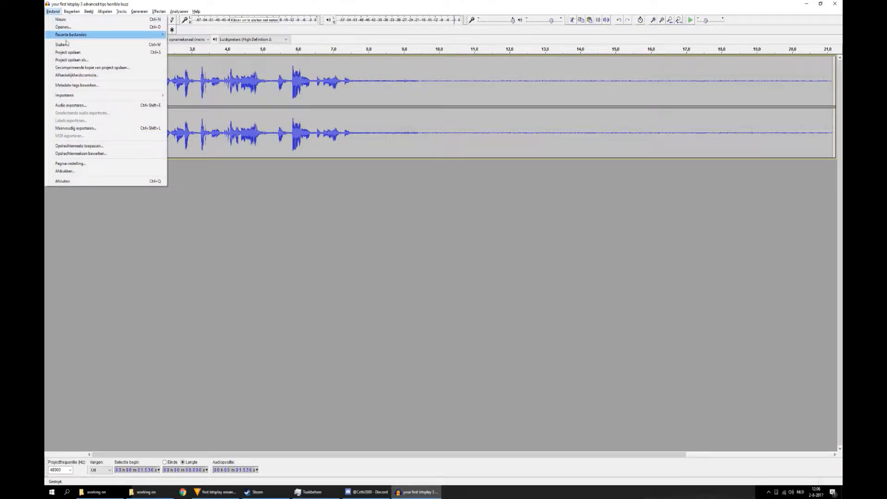
click(91, 104)
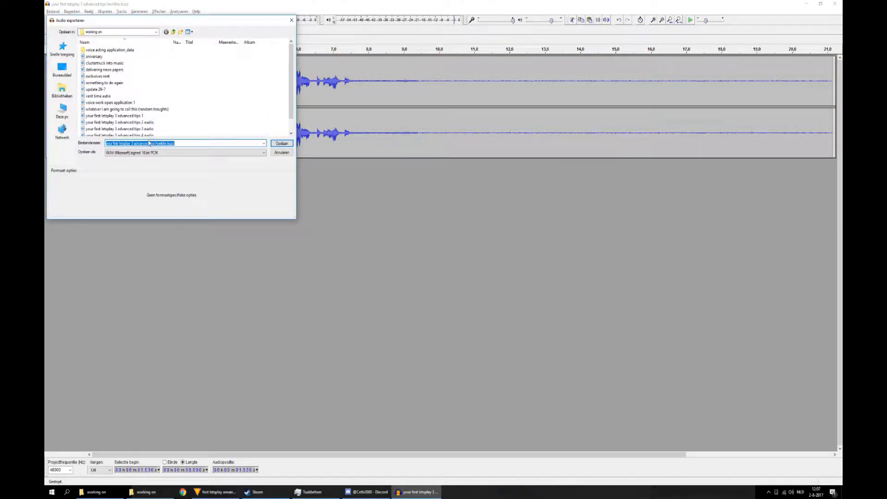
click(182, 144)
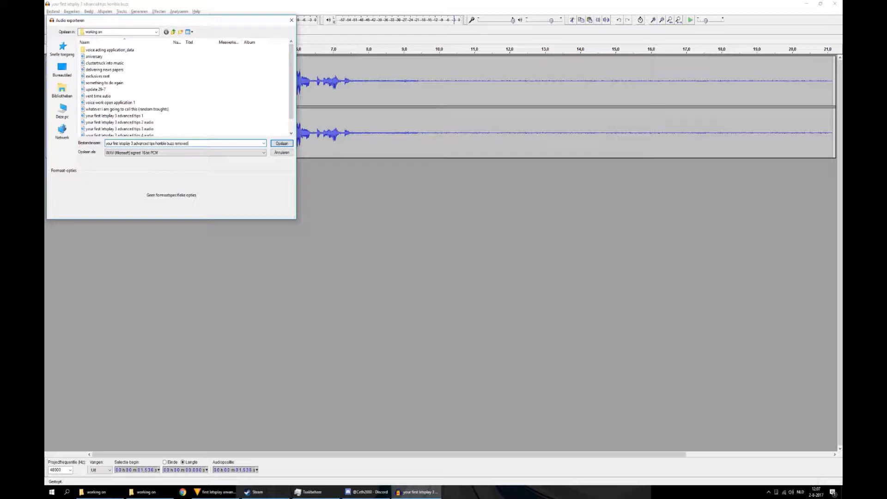
key(Return)
key(Return)
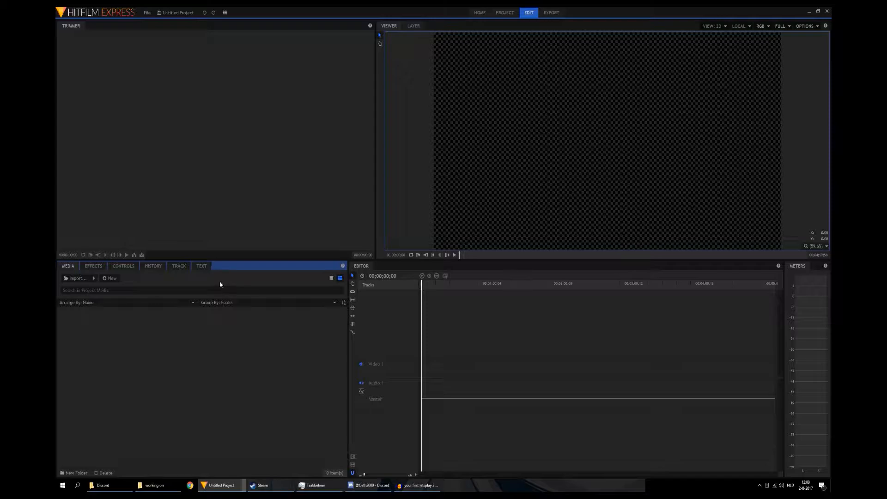
Step: In HitFilm Express, import the "horrible buzz removed" WAV and the "horrible buzz" MP4 from the working on folder
click(75, 278)
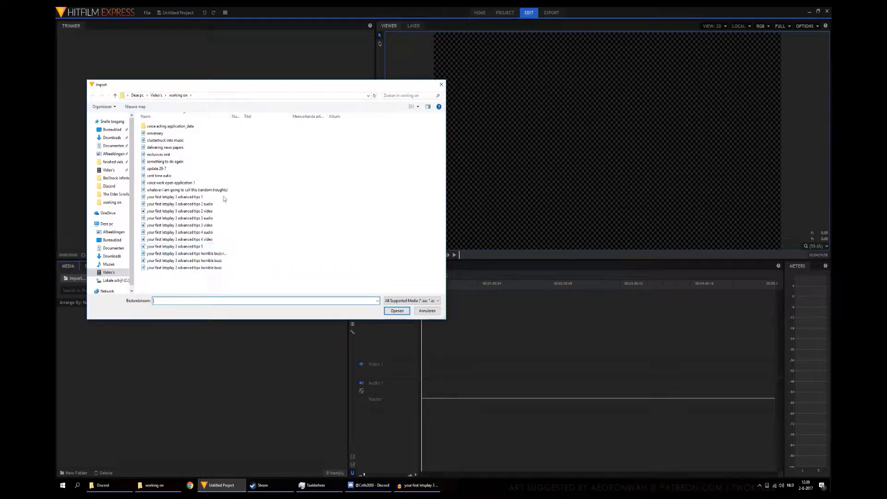
double_click(230, 116)
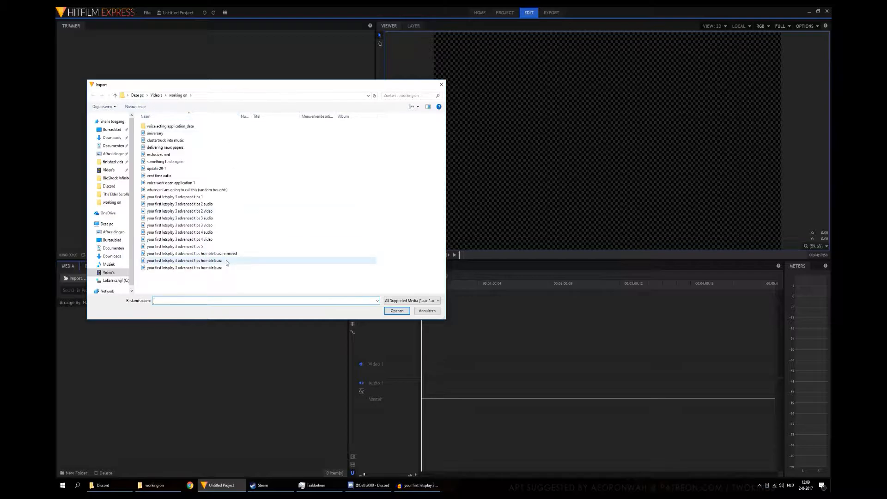
click(226, 262)
ctrl+click(230, 254)
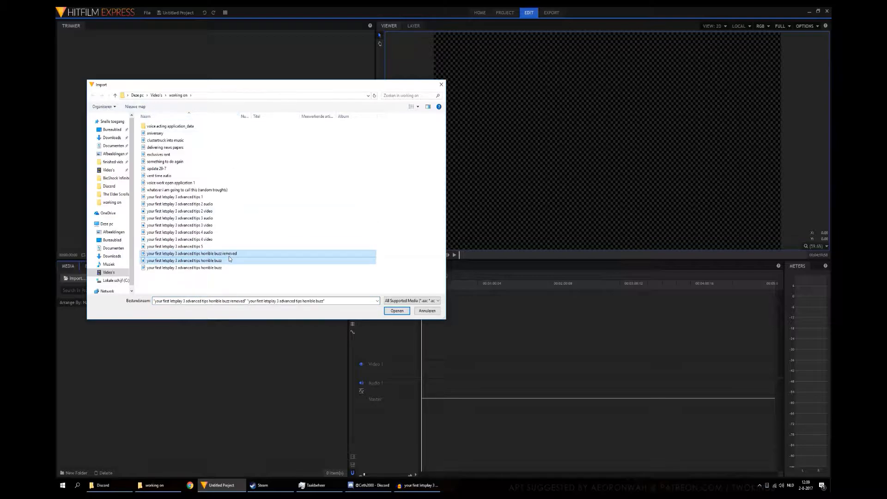
click(392, 312)
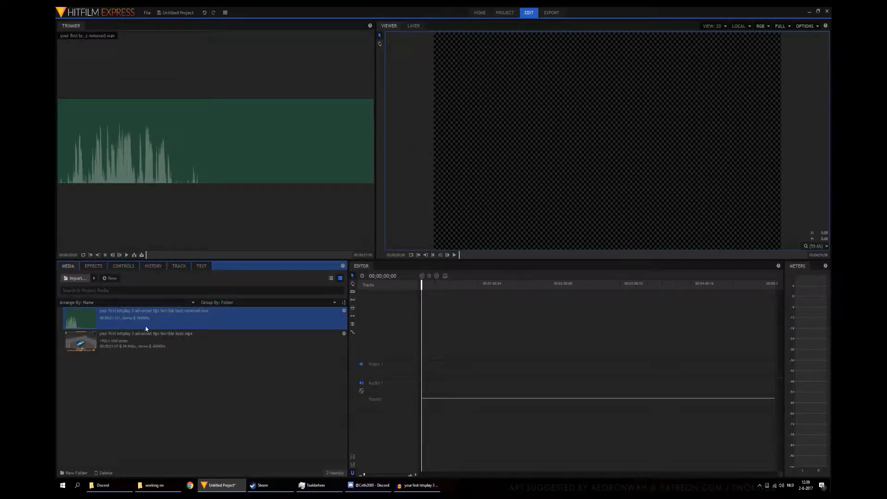
Step: Place the horrible buzz video at the timeline start and the buzz-removed WAV on a second audio track beneath it
click(149, 369)
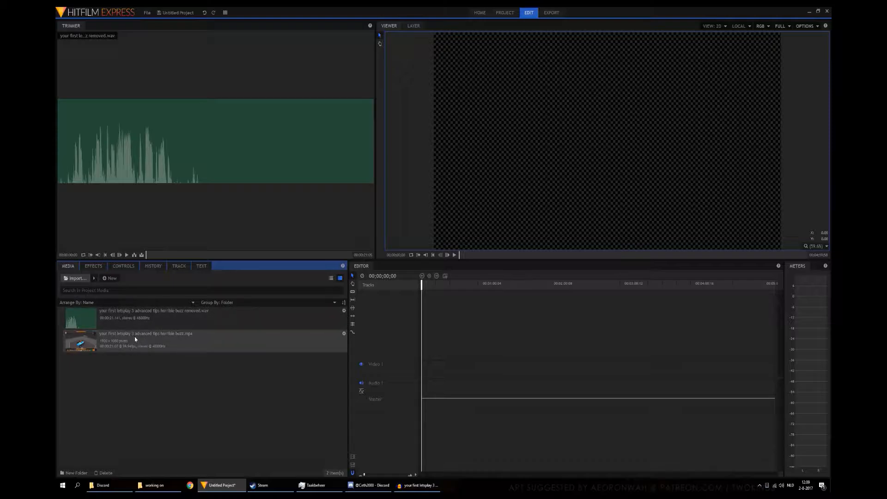
drag(119, 337, 431, 373)
drag(93, 321, 422, 421)
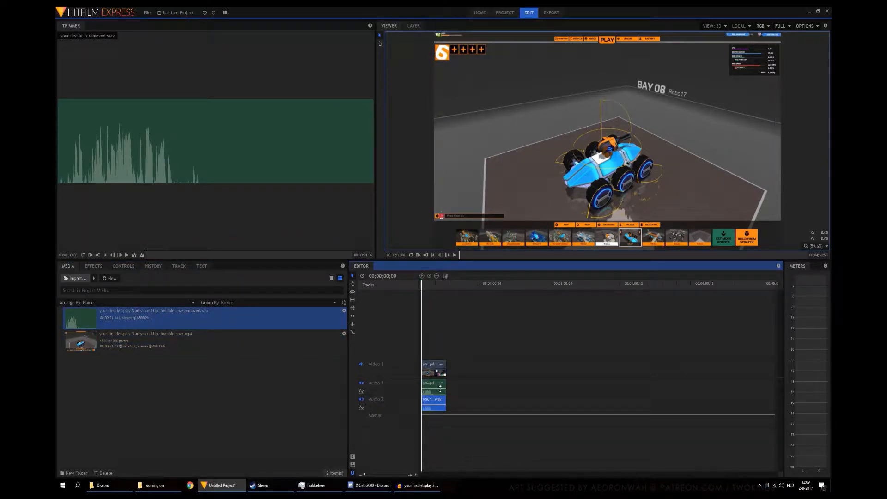
Step: Play and pause the timeline with both audio tracks, and replace the video's original sound on Audio 1 with the buzz-removed clip
scroll(440, 388, up, 4)
scroll(441, 389, up, 3)
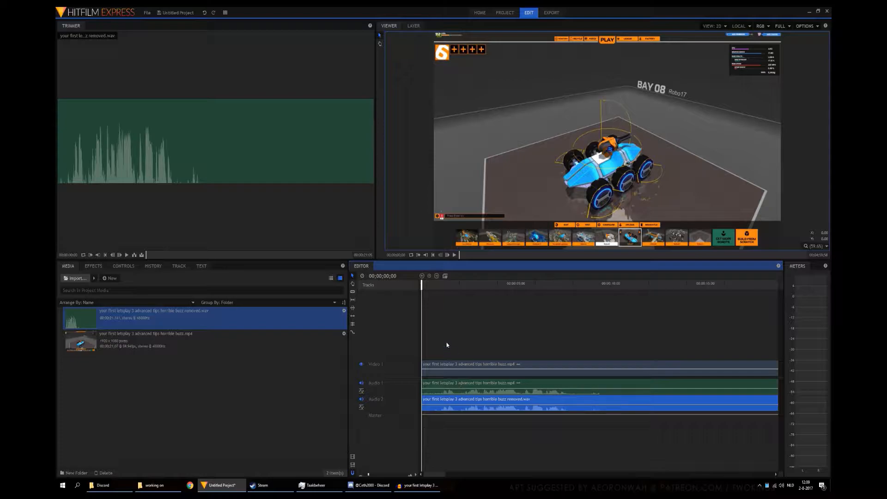
click(454, 255)
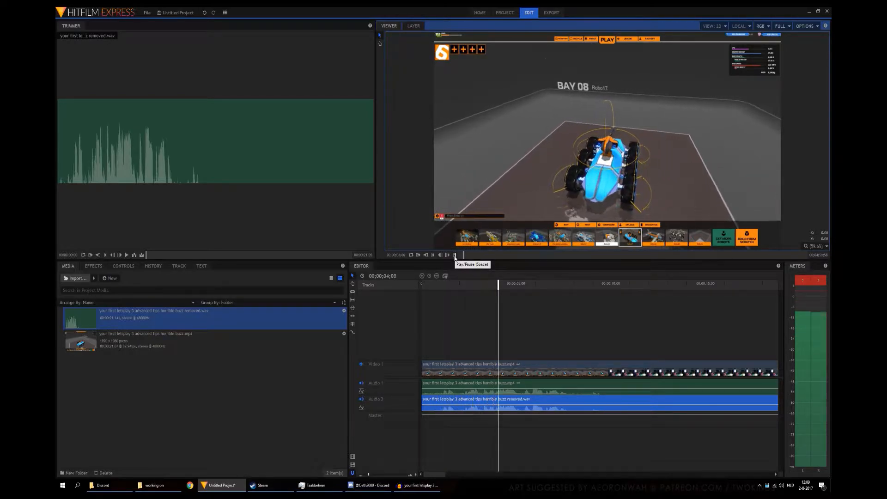
click(454, 255)
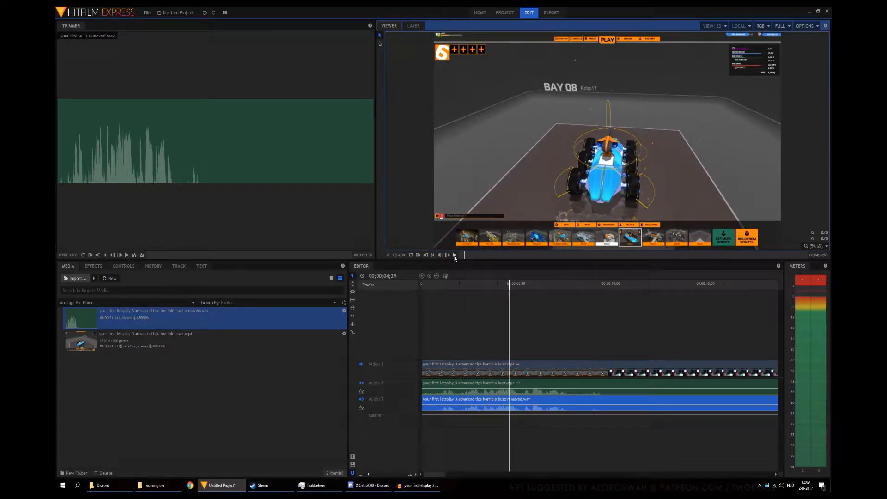
click(490, 399)
drag(489, 387, 487, 388)
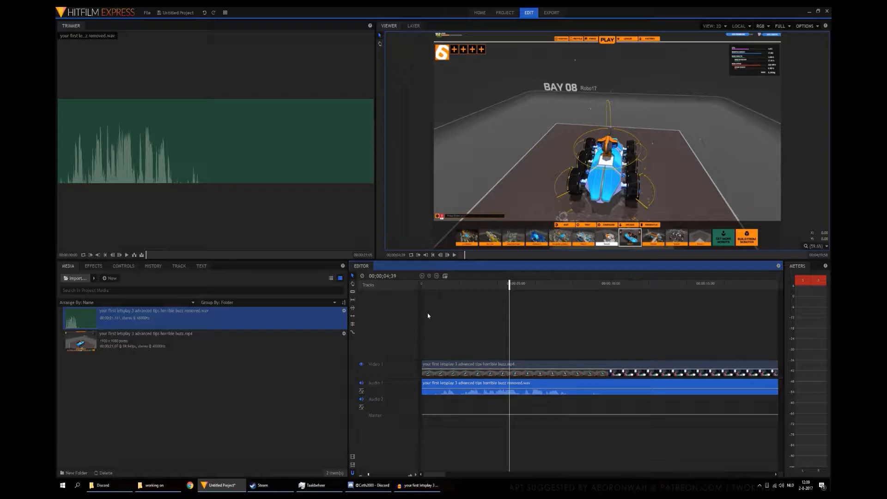
Step: Play the timeline from the start with only the cleaned audio, pause it, and return the playhead to about 1:53 (seconds:frames)
click(433, 255)
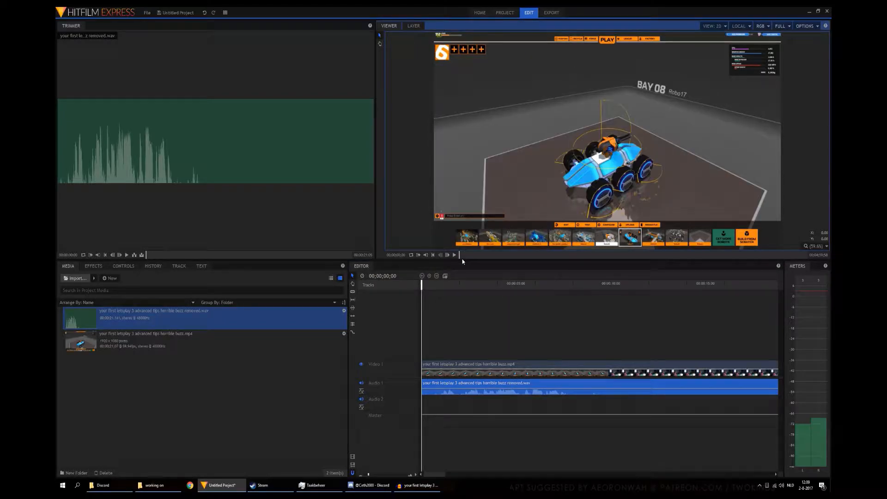
click(456, 256)
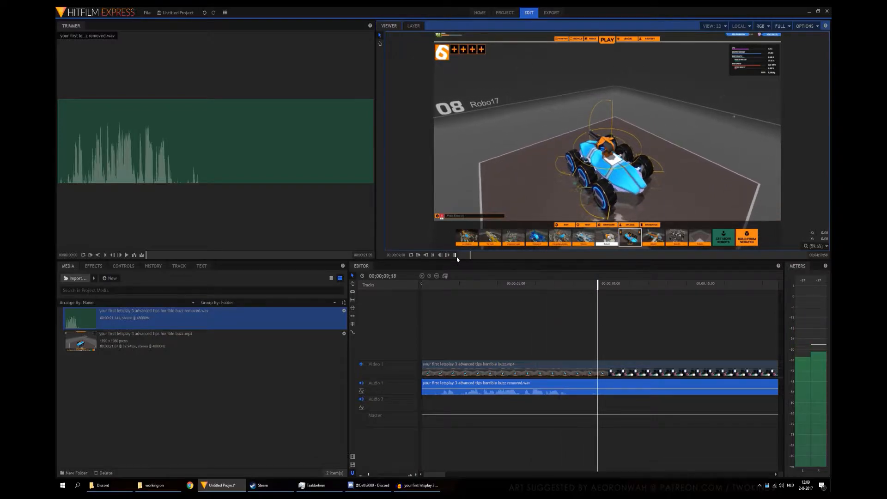
click(457, 257)
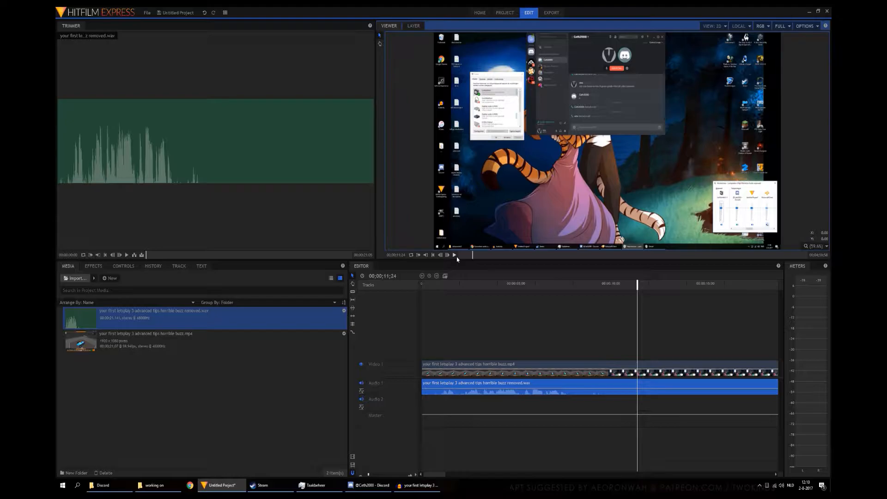
click(457, 285)
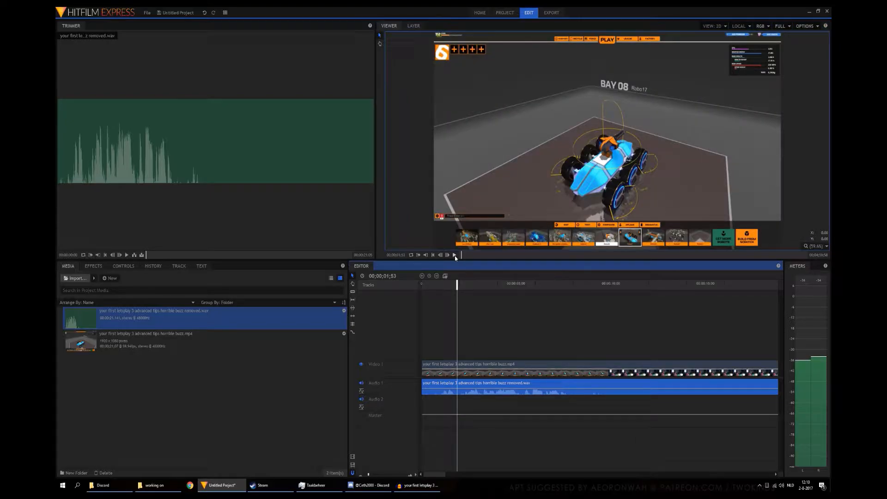
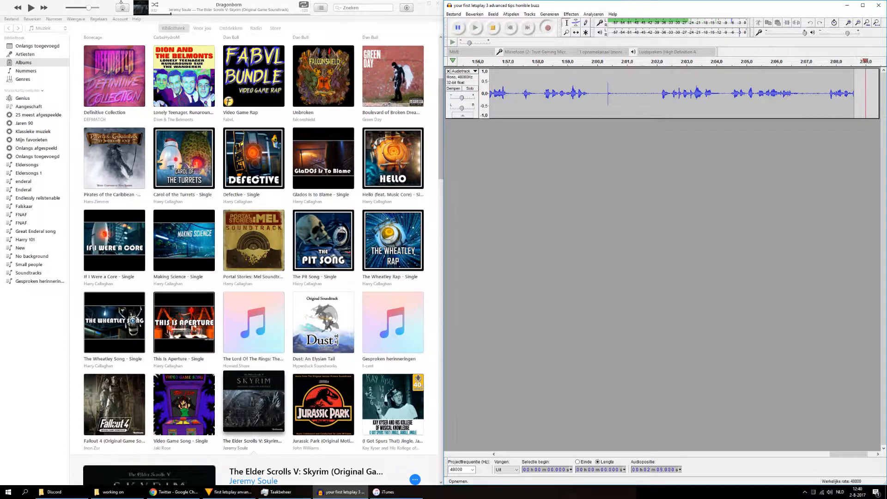
Step: Play the Dragonborn track in iTunes while Audacity is recording, pause the music, and stop the recording
click(31, 8)
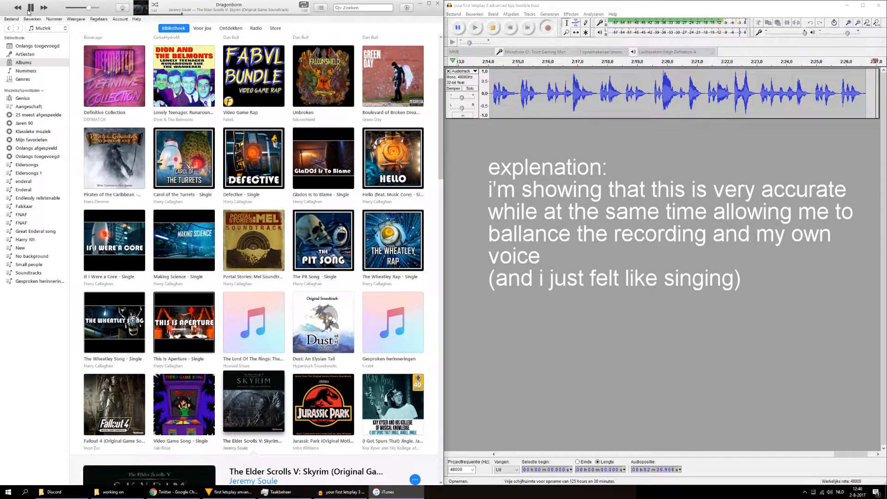
click(29, 9)
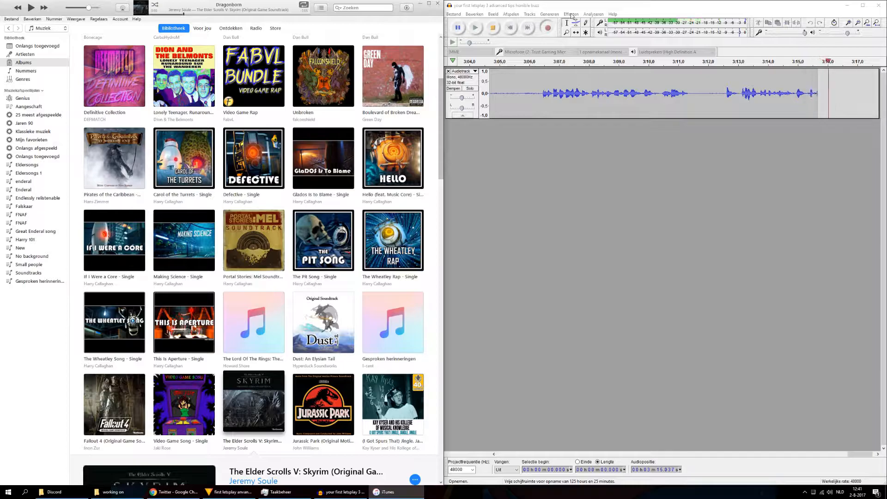
click(492, 28)
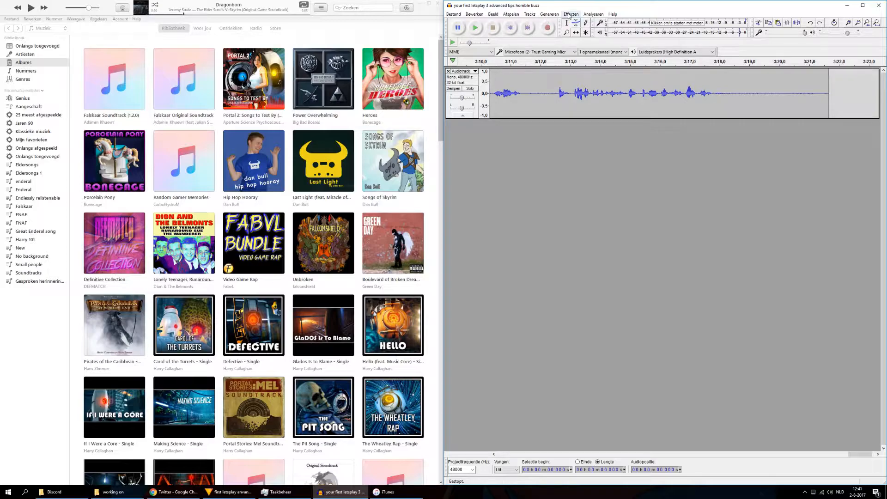
Step: Apply Noise Reduction to the entire recording at 12 dB, sensitivity 6.00 and 3 frequency smoothing bands
key(ctrl+a)
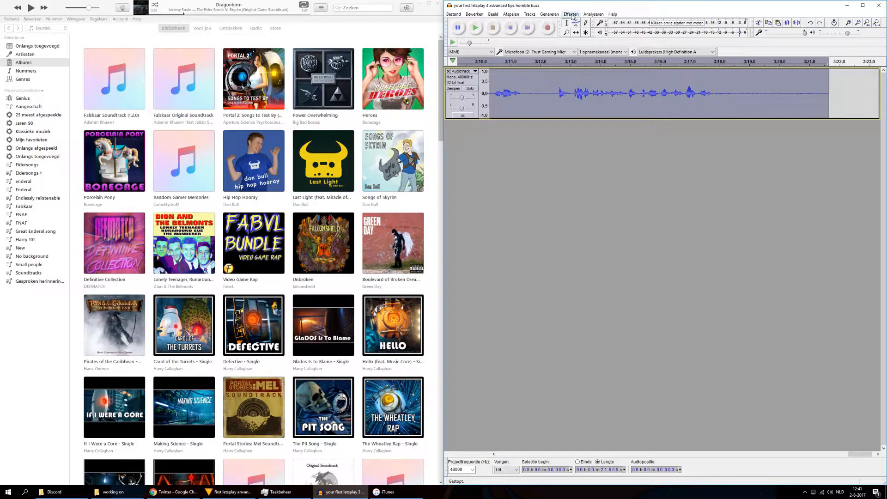
click(571, 14)
click(614, 178)
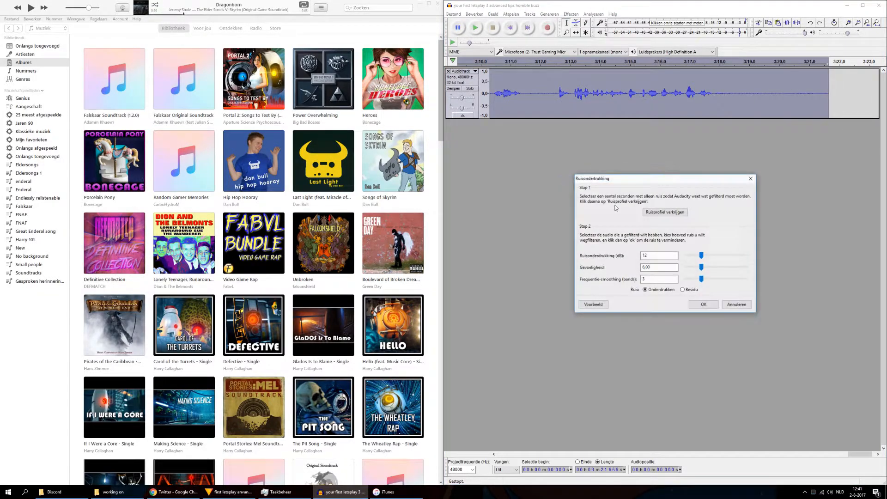
click(703, 304)
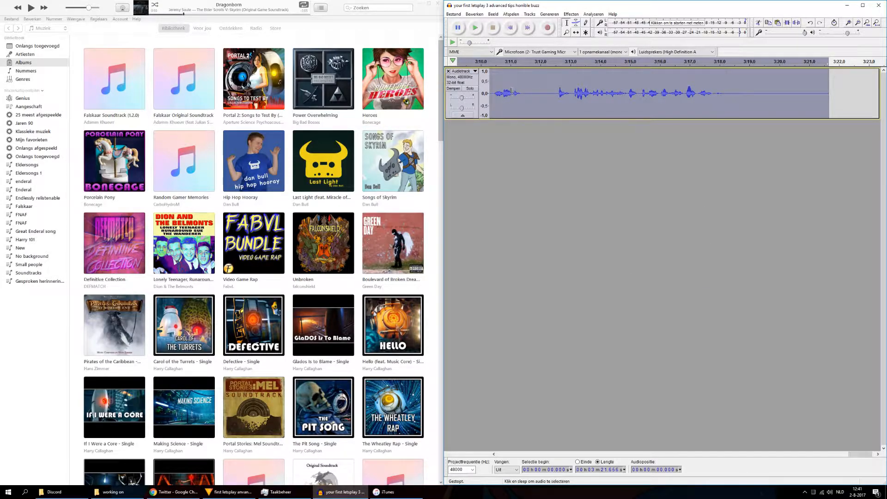
Step: Normalize the entire recording to a maximum amplitude of -0.0 dB with DC offset removal
click(574, 15)
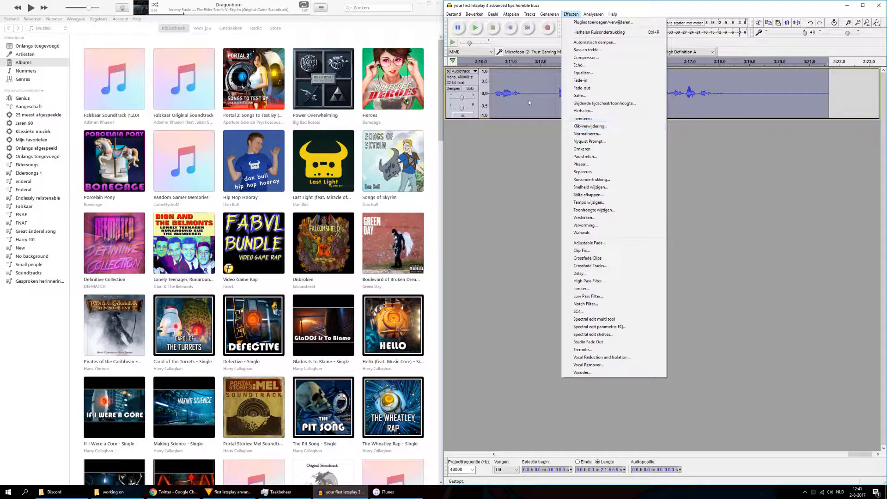
click(607, 136)
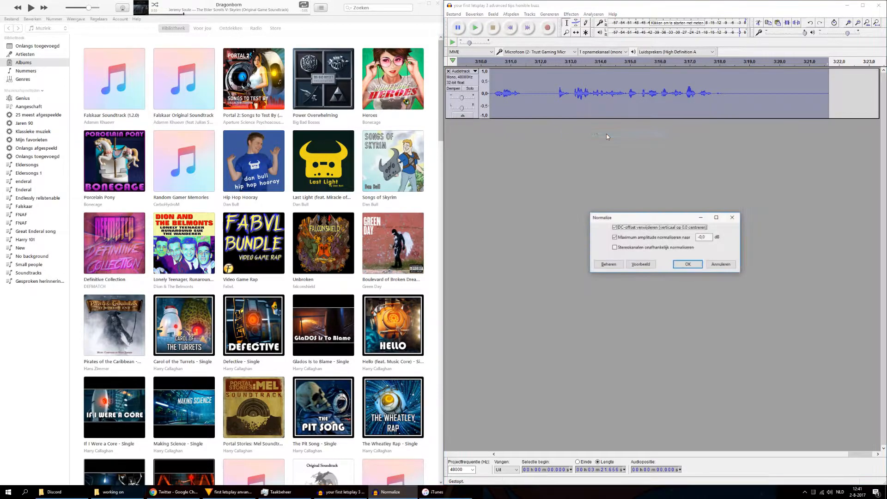
click(686, 265)
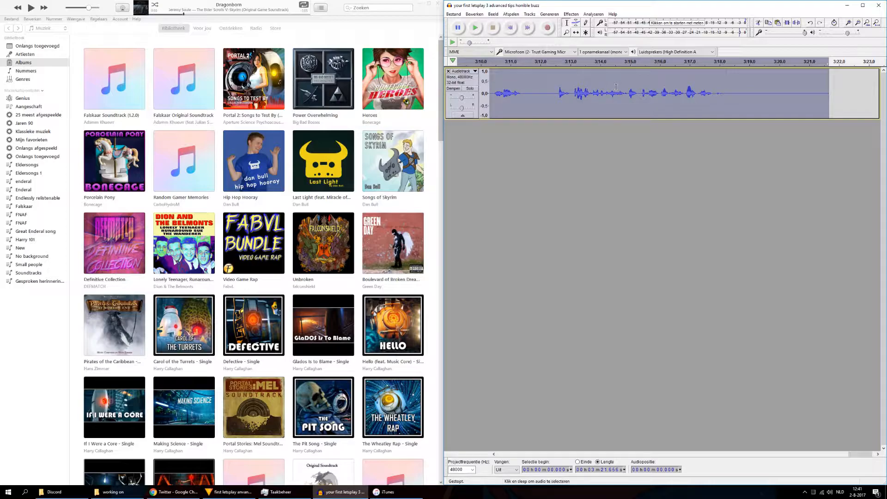
Step: Select the audio after the loud singing section, from about 2:29.6 to the track's end, and normalize it to -0.0 dB
drag(852, 453, 755, 445)
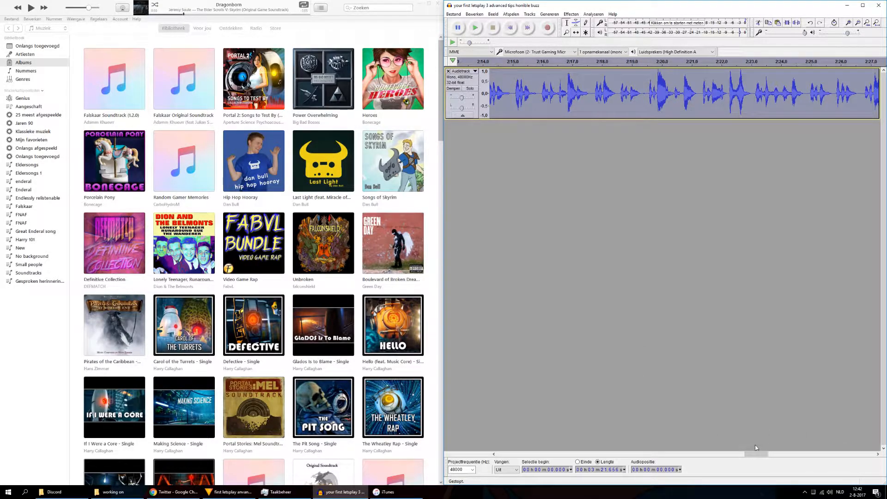
drag(757, 454, 782, 457)
drag(609, 93, 788, 112)
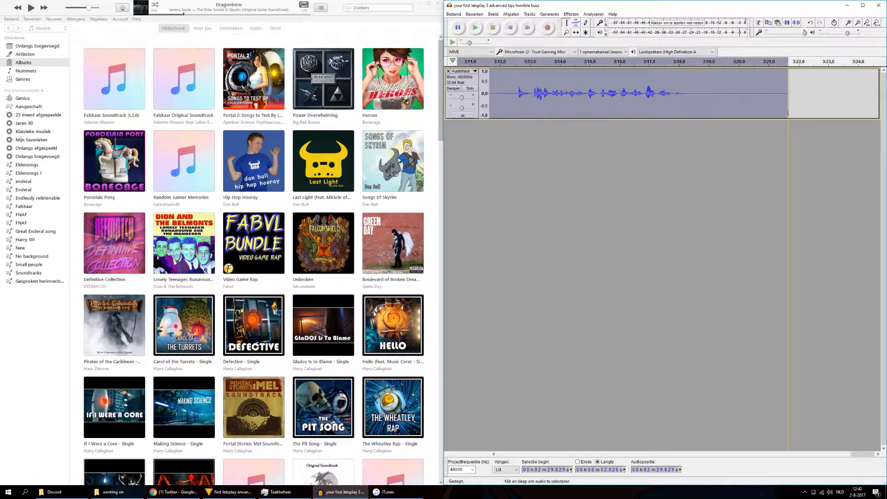
click(571, 13)
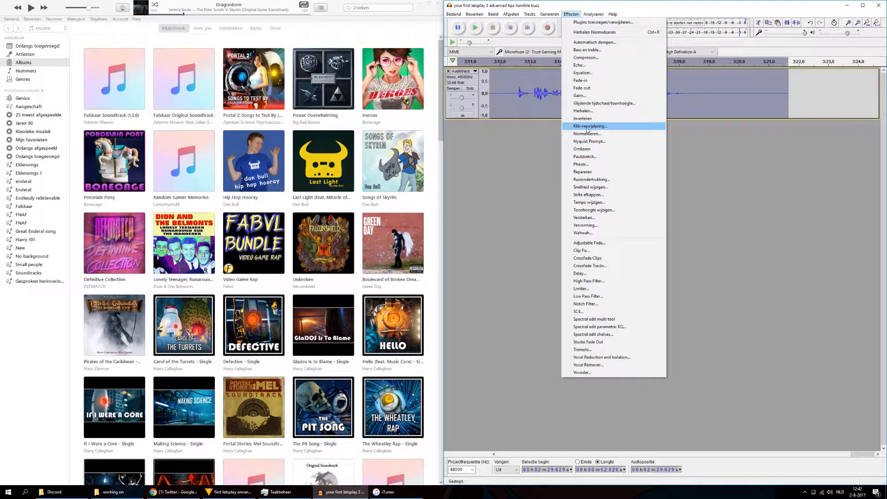
click(606, 134)
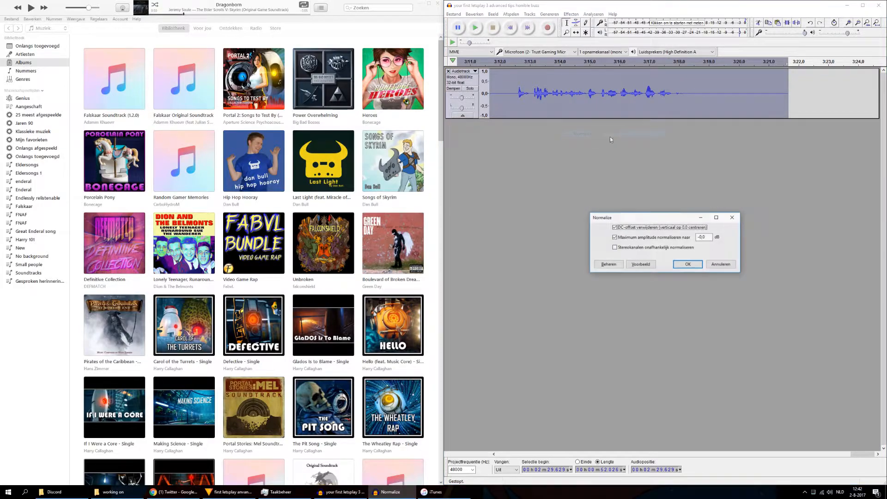
click(689, 264)
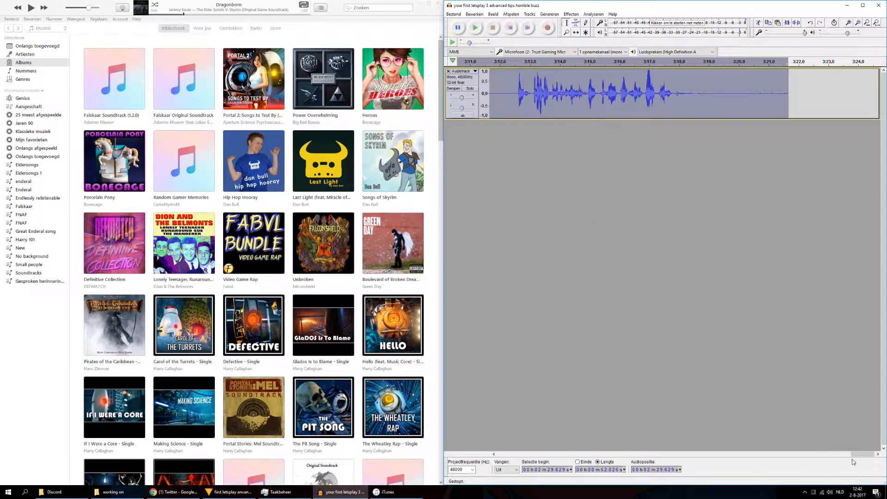
Step: Select the quiet speech before the loud singing section, extending the selection back past 1:10 toward the track's start
drag(862, 453, 731, 454)
drag(780, 95, 549, 159)
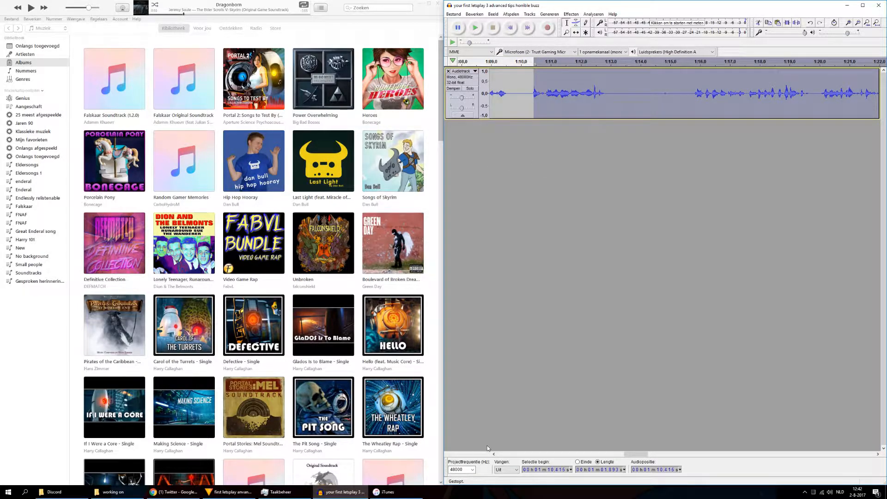
drag(535, 102, 84, 119)
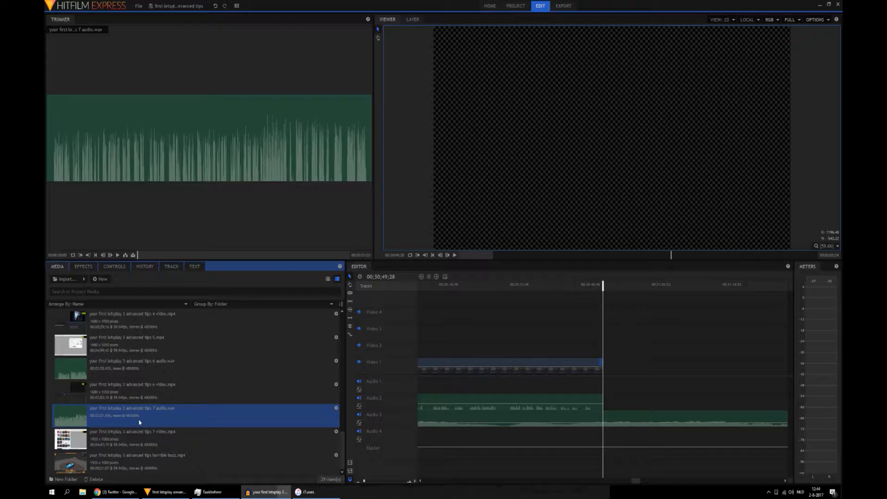
Step: In HitFilm Express, place "your first letsplay 3 advanced tips 7 audio.wav" on Audio 2 at 00;30;49;28
drag(139, 422, 604, 408)
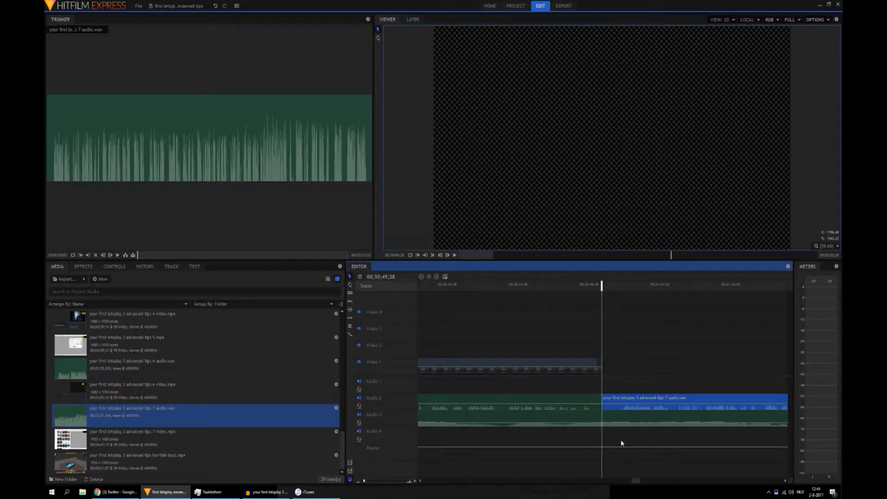
click(631, 482)
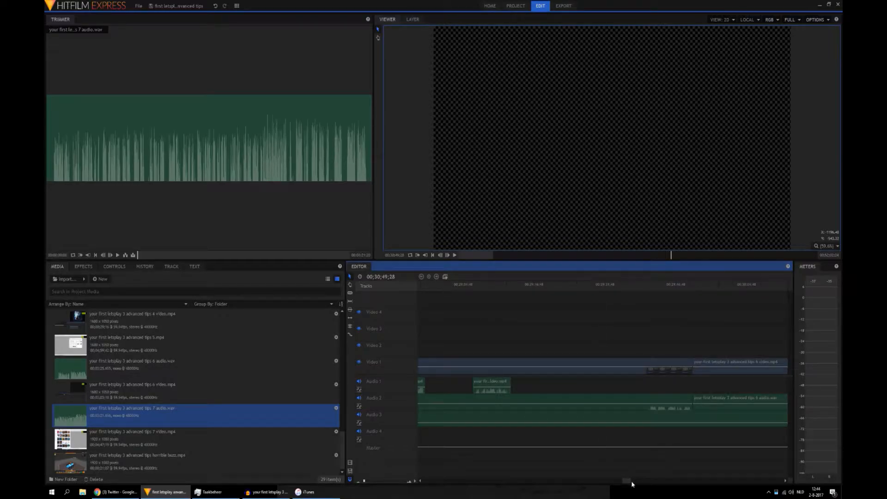
drag(629, 482, 646, 485)
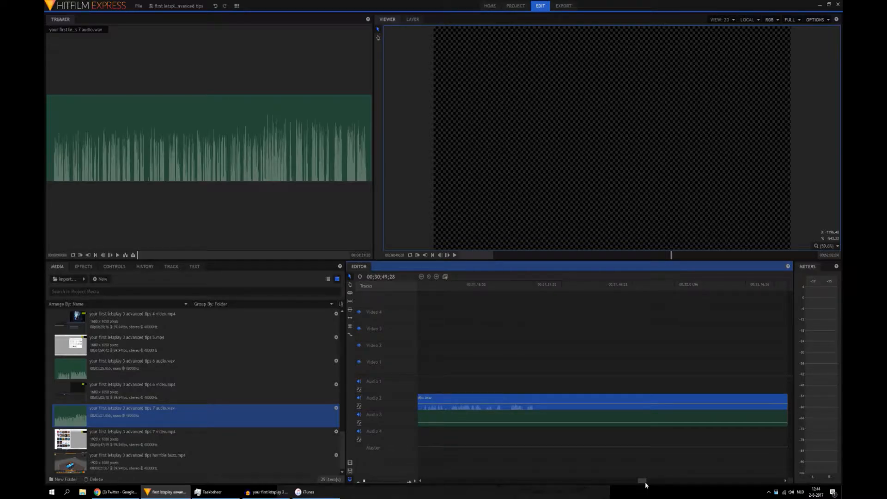
drag(178, 395, 476, 390)
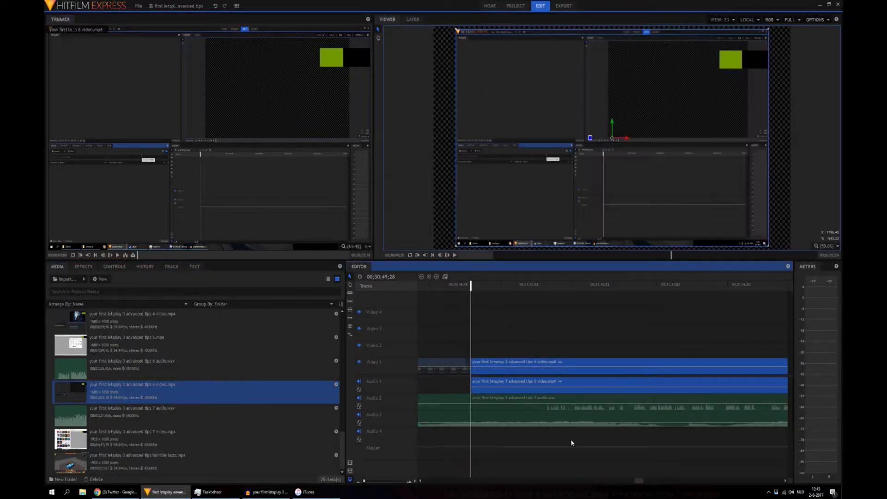
drag(639, 482, 642, 482)
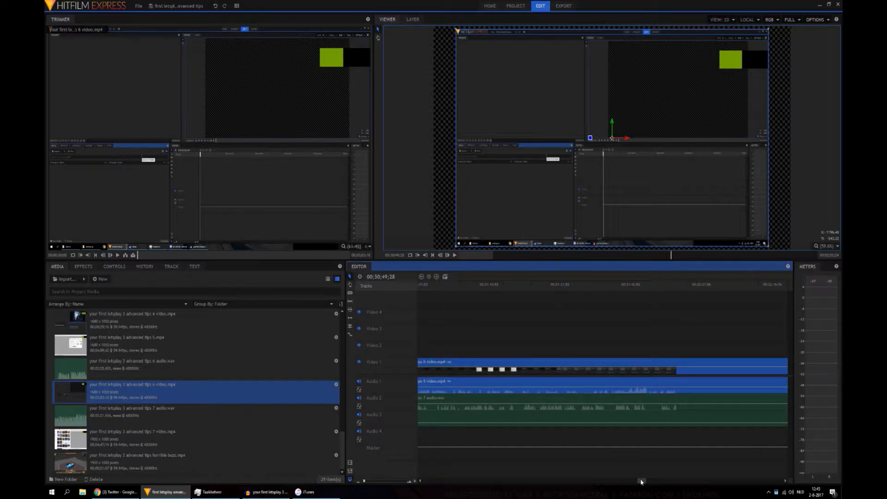
drag(642, 482, 640, 482)
click(515, 387)
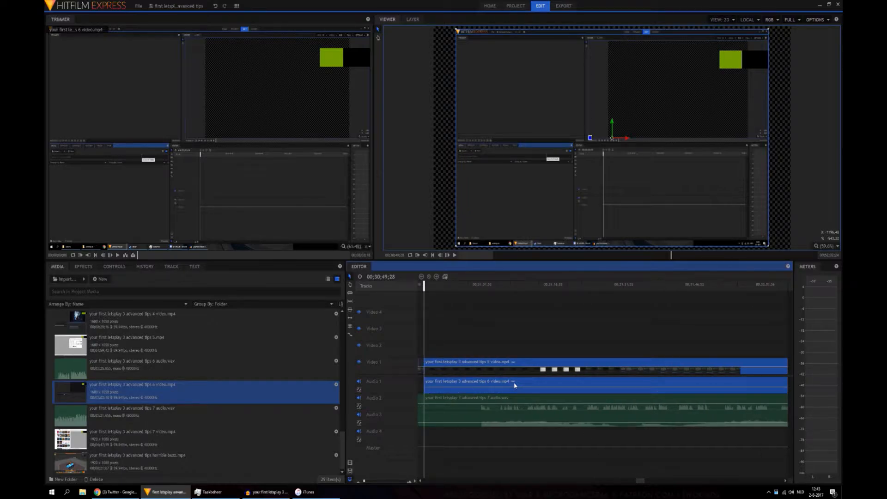
key(Delete)
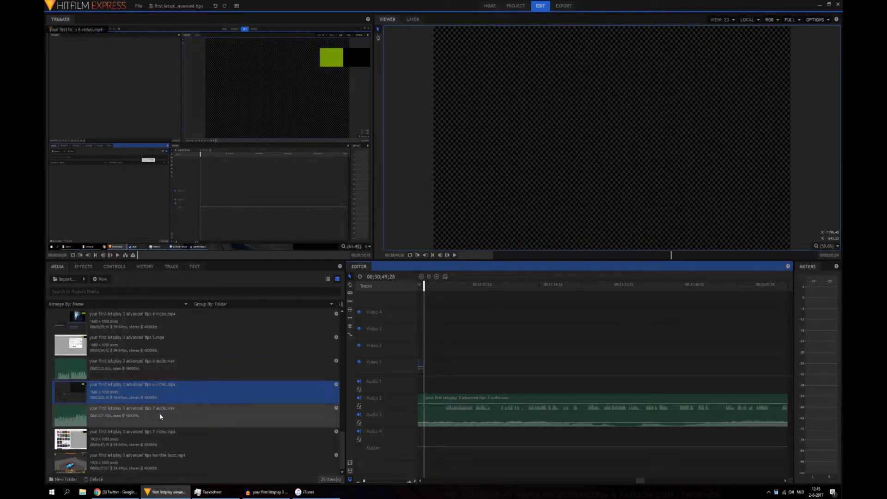
Step: Place "your first letsplay 3 advanced tips 7 video.mp4" on Video 1 and Audio 1 at 00;30;49;28, above the tips 7 audio
click(162, 414)
drag(203, 436, 429, 384)
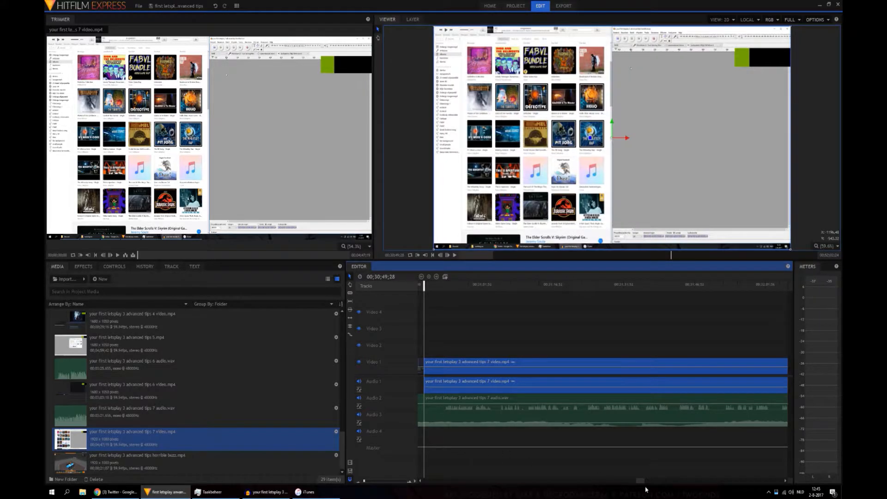
Step: Find the stretch before the music in the tips 7 clip, and play it from 00;32;48;25 to about 00;32;52
drag(639, 484, 641, 482)
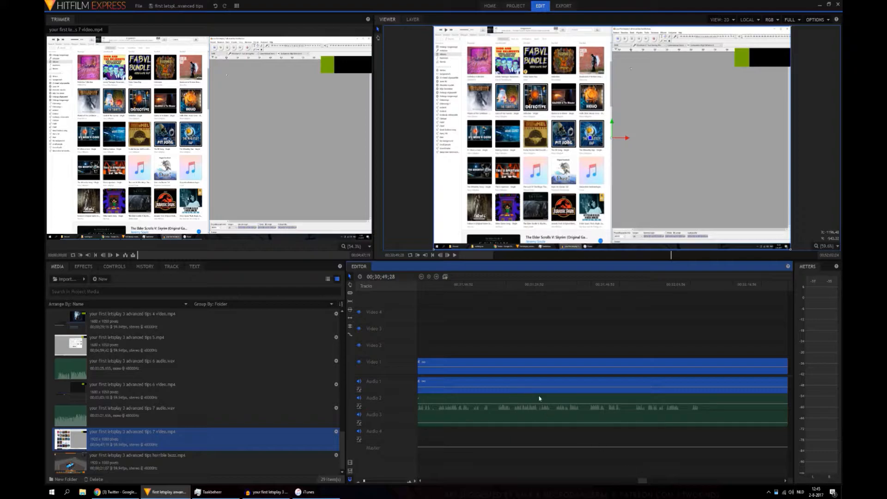
drag(643, 484, 647, 483)
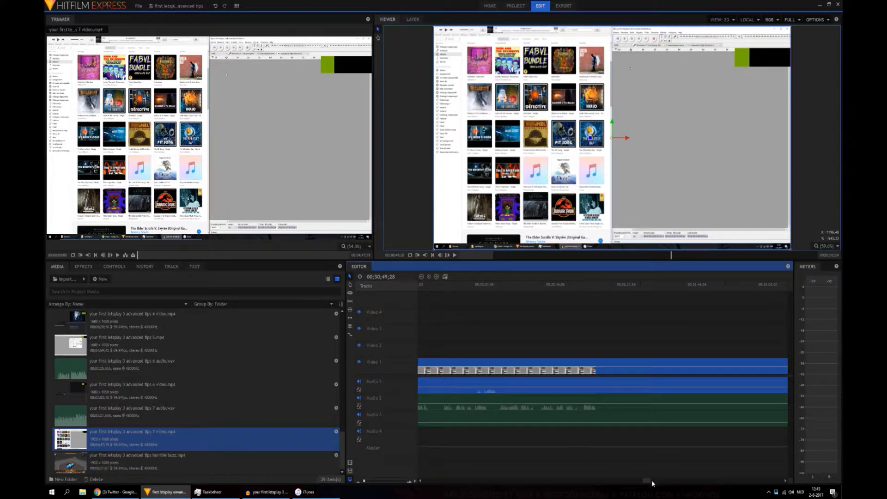
drag(649, 483, 652, 482)
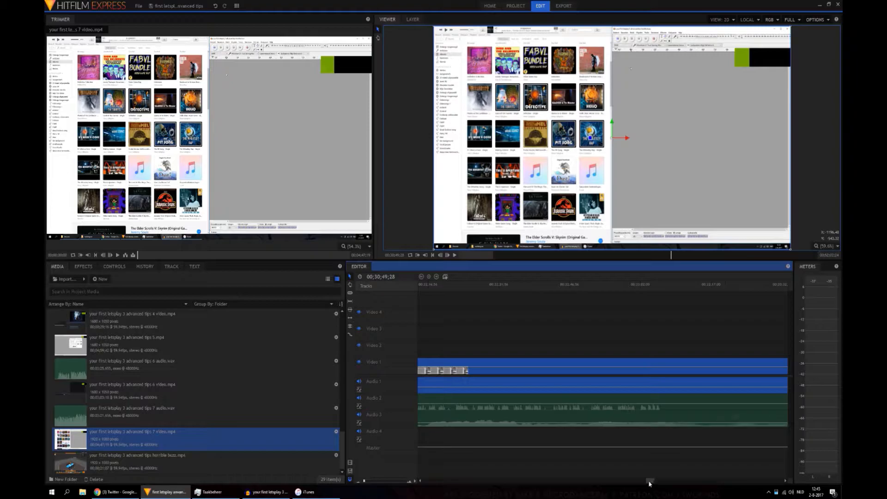
drag(649, 483, 650, 483)
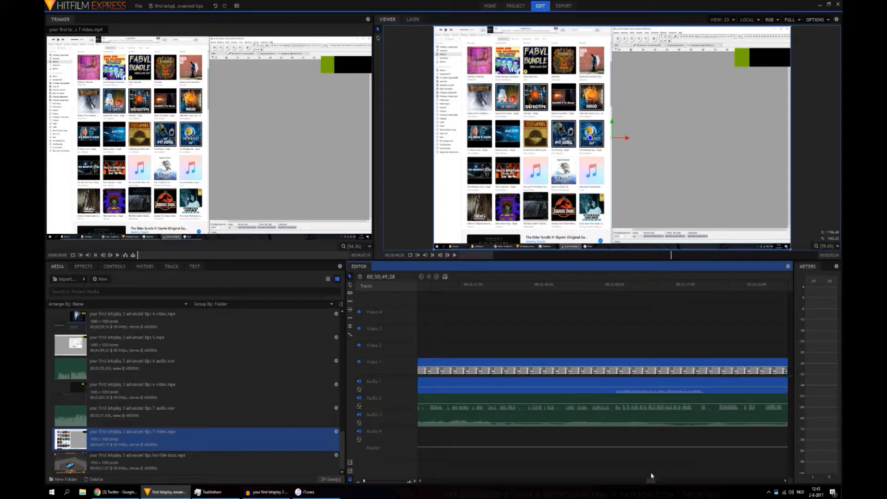
click(550, 291)
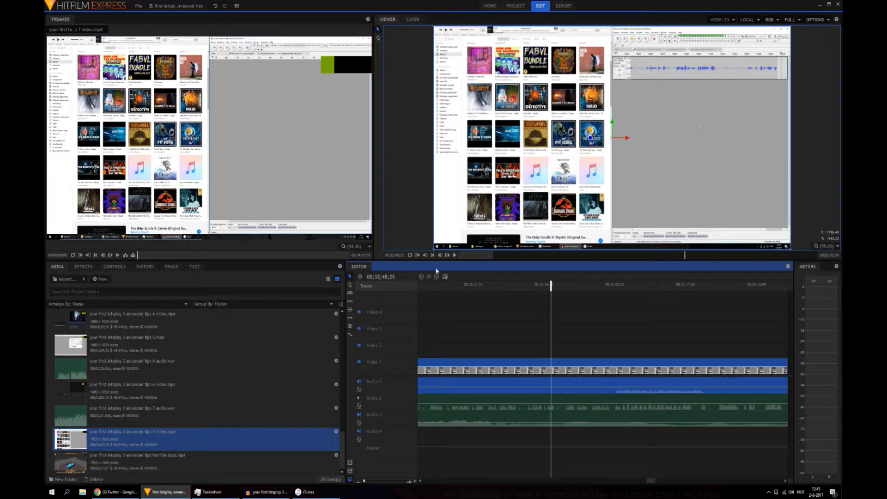
click(456, 255)
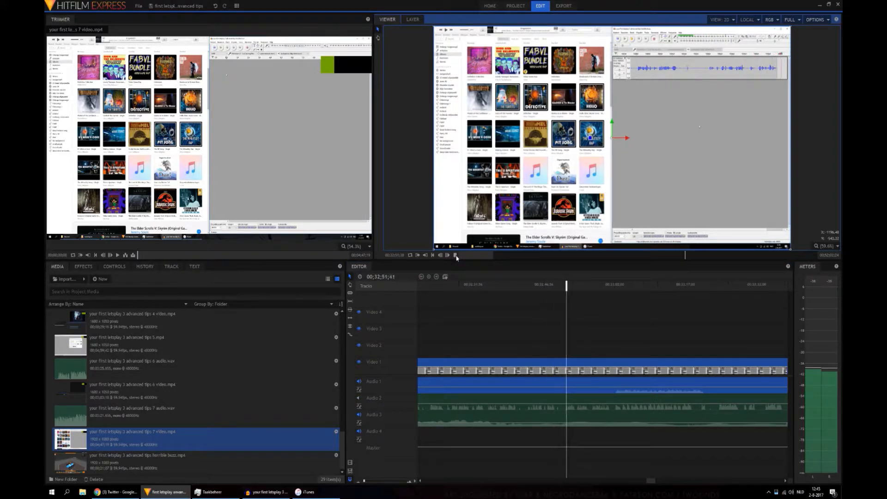
click(456, 257)
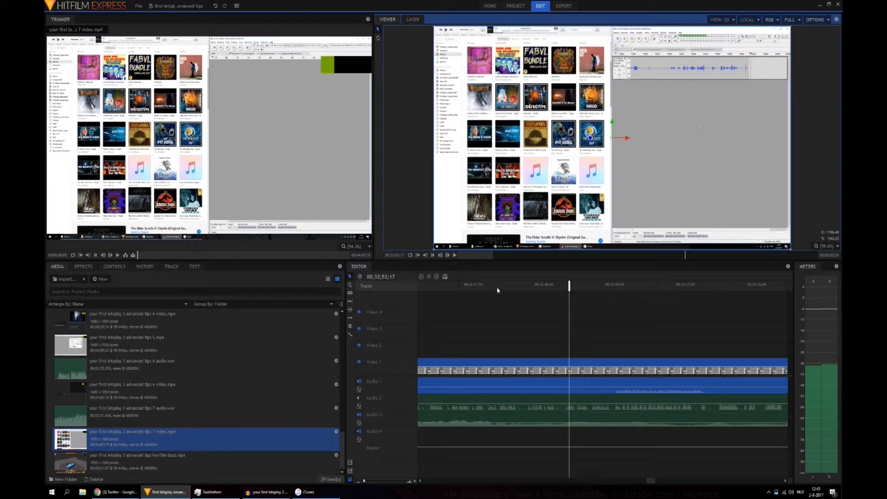
Step: Cut the tips 7 video clip and its linked audio at 00;32;51;49
click(440, 257)
click(440, 256)
click(440, 256)
click(440, 256)
click(440, 257)
click(440, 257)
click(441, 257)
click(440, 257)
click(440, 256)
click(441, 257)
click(440, 256)
click(440, 256)
click(441, 257)
click(440, 256)
click(440, 257)
click(441, 257)
click(440, 256)
click(440, 257)
click(440, 256)
click(440, 257)
click(440, 256)
click(440, 256)
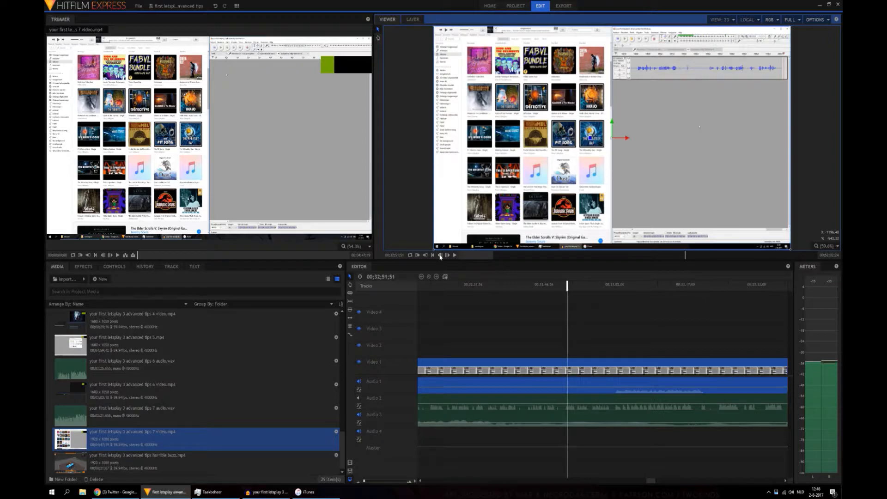
click(440, 256)
click(440, 256)
click(440, 256)
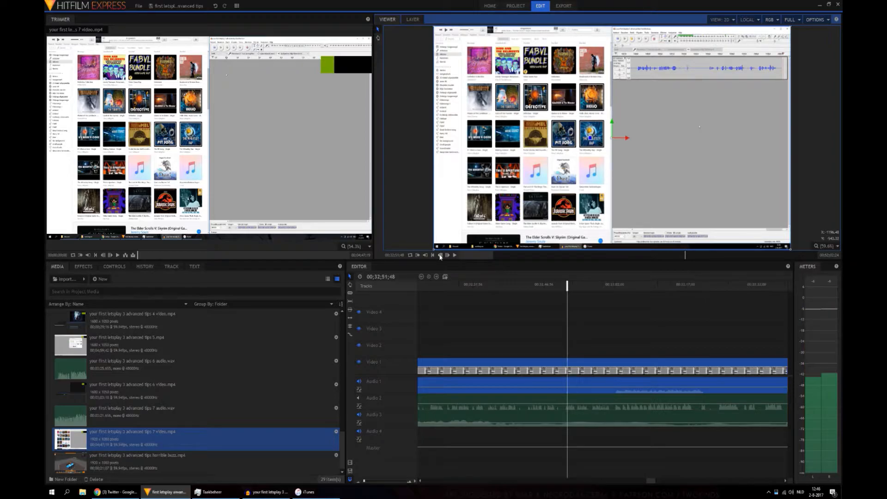
click(447, 256)
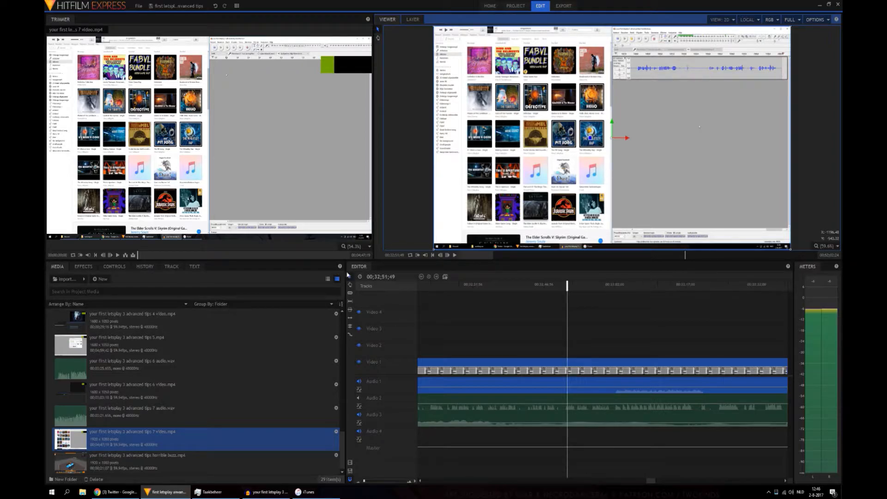
click(350, 294)
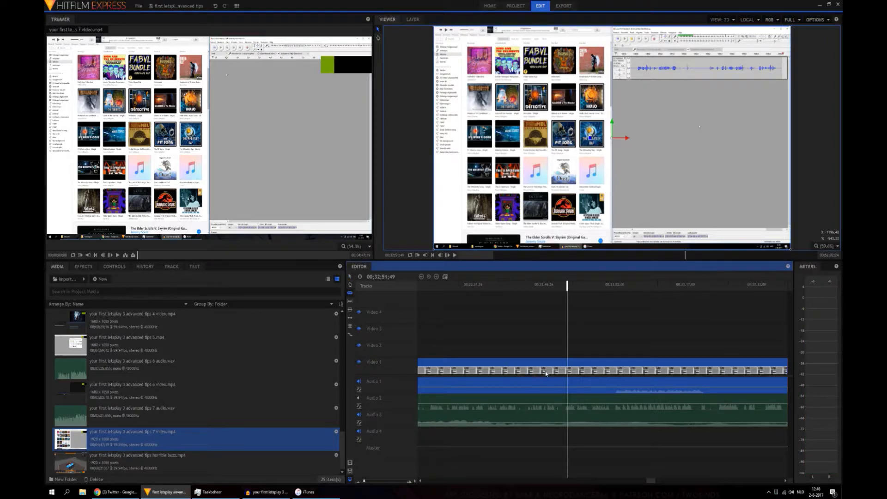
click(567, 383)
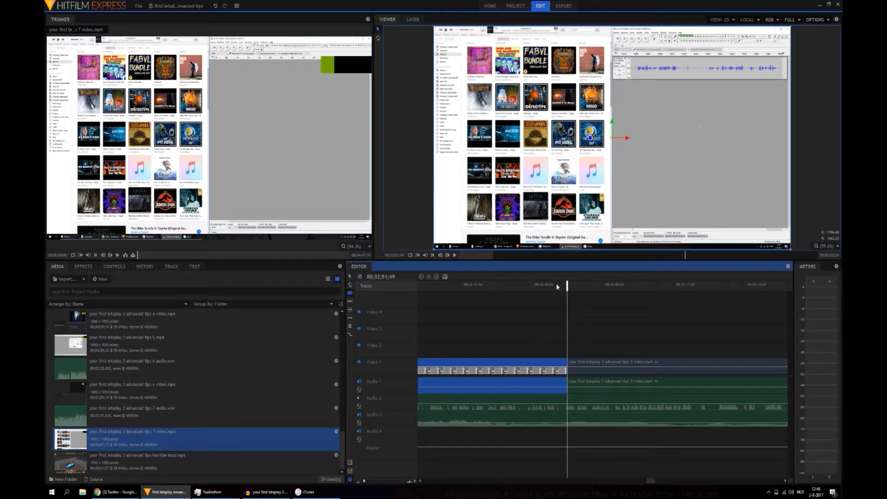
Step: Find the matching speech cue before the cut and slice the tips 7 audio on Audio 2 at 00;32;49;50
click(542, 285)
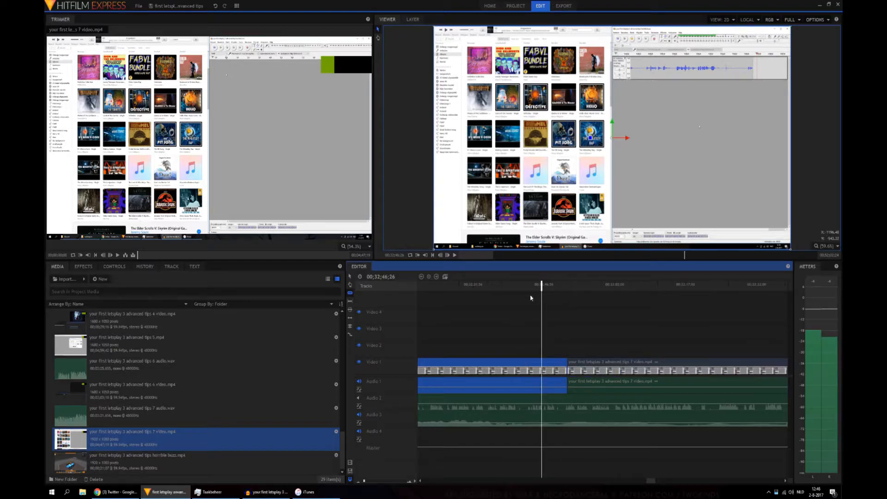
drag(544, 290, 553, 288)
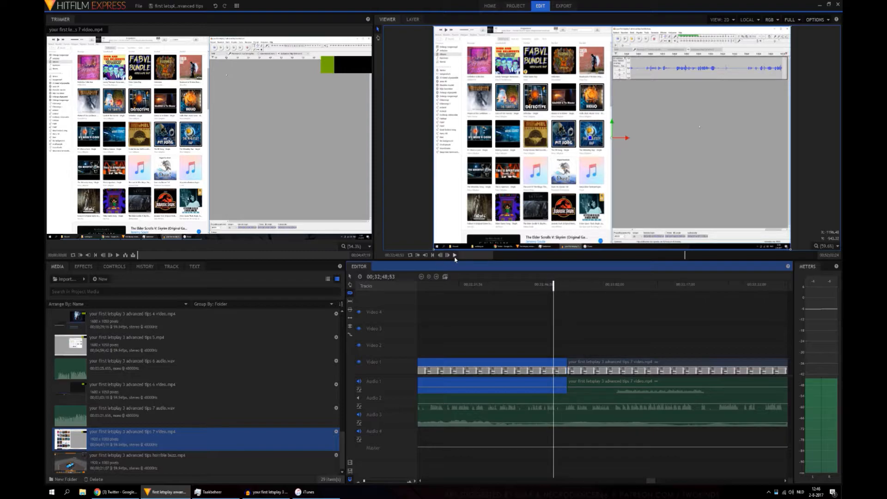
click(456, 255)
click(455, 256)
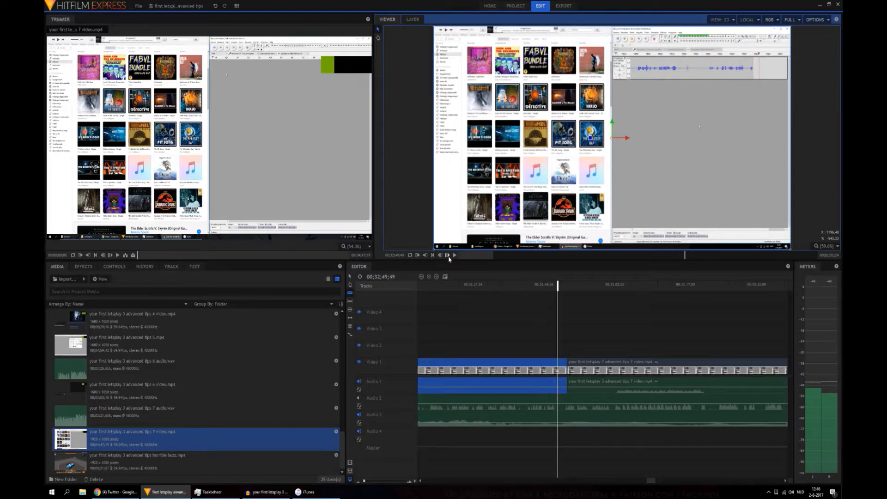
click(545, 285)
drag(553, 285, 554, 286)
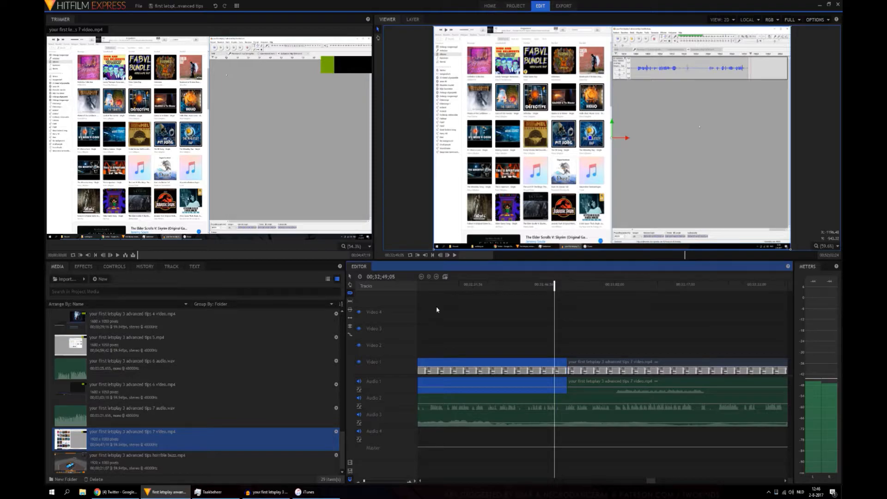
click(447, 255)
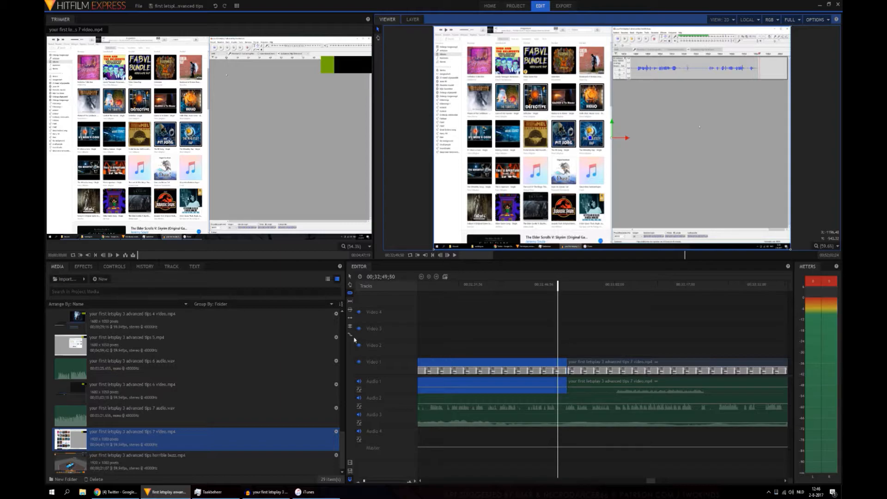
click(408, 340)
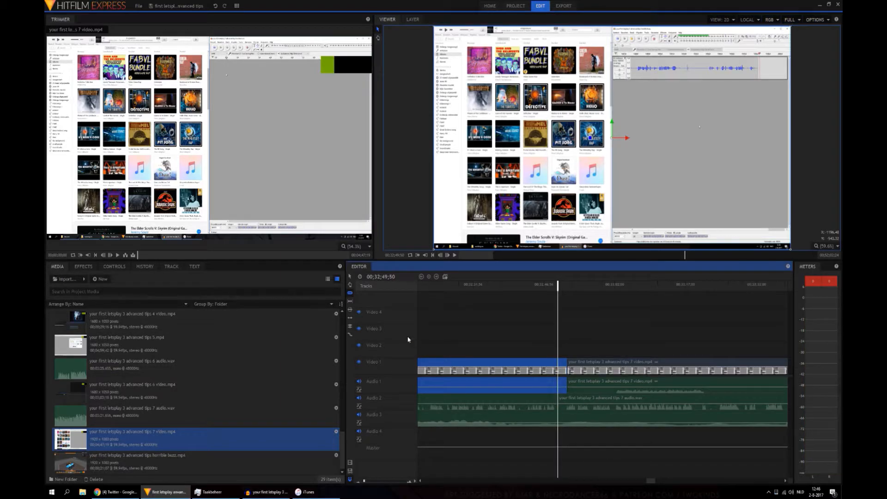
Step: Shift both tips 7 audio pieces on Audio 2 so their cut aligns with the video cut at 00;32;51;49, and play across it
key(v)
drag(564, 403, 572, 402)
click(544, 401)
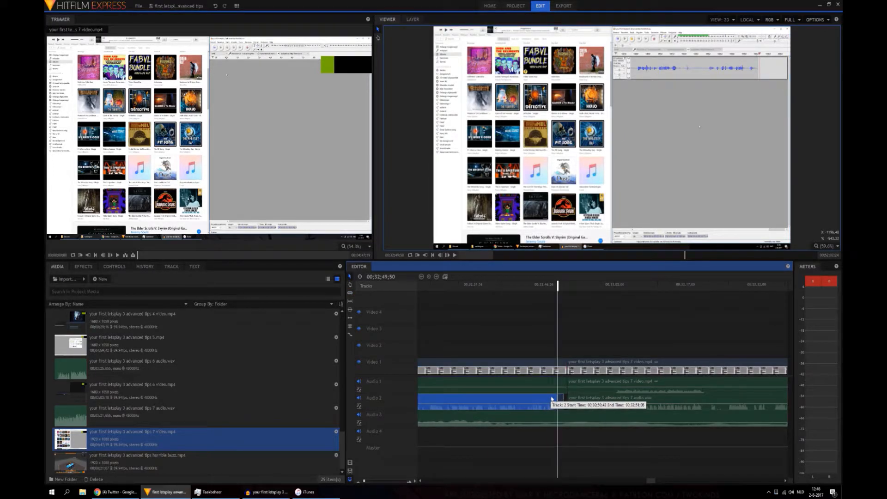
click(455, 255)
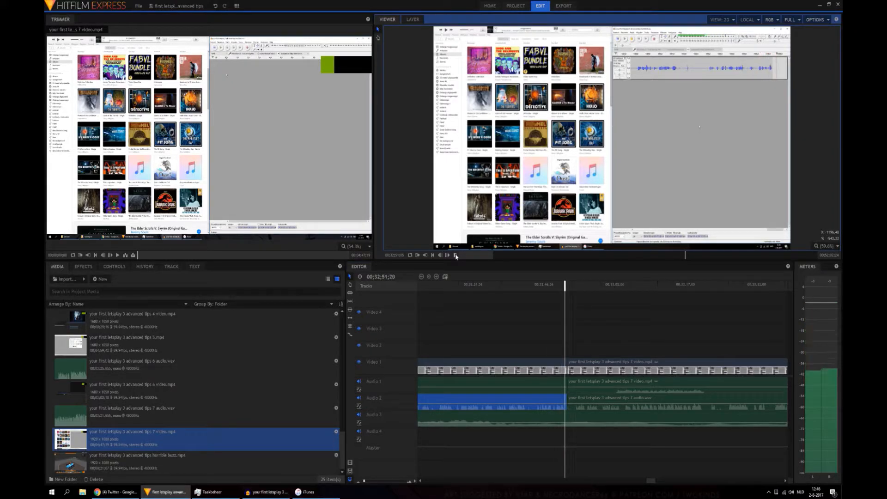
click(455, 255)
Step: Play the start of the tips 7 clips, cut video and audio at 00;30;54;45, and delete the opening section before that cut
drag(650, 481, 636, 481)
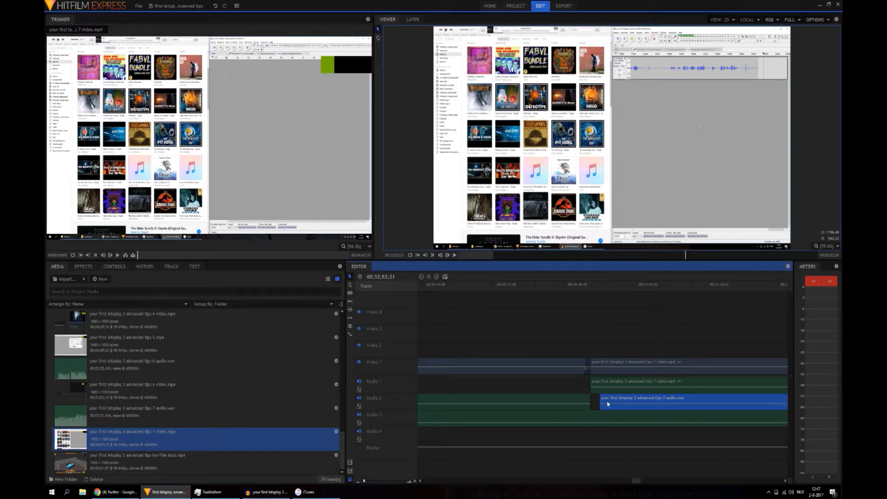
click(590, 287)
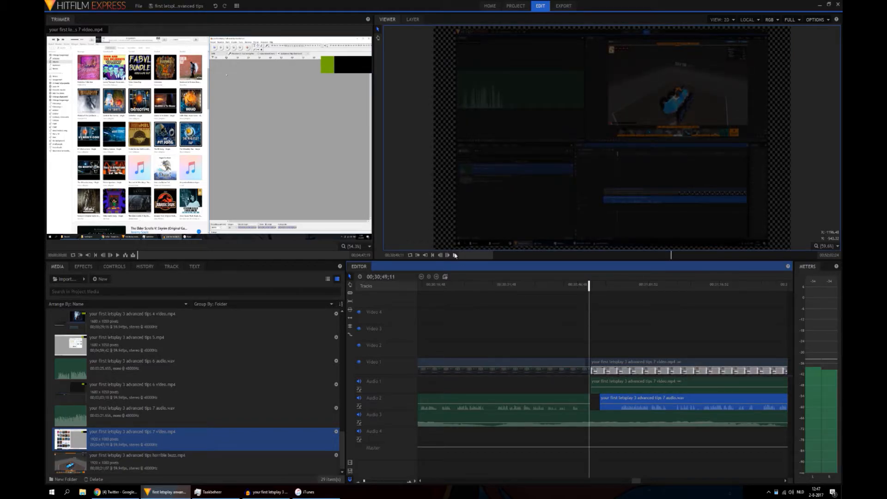
click(455, 255)
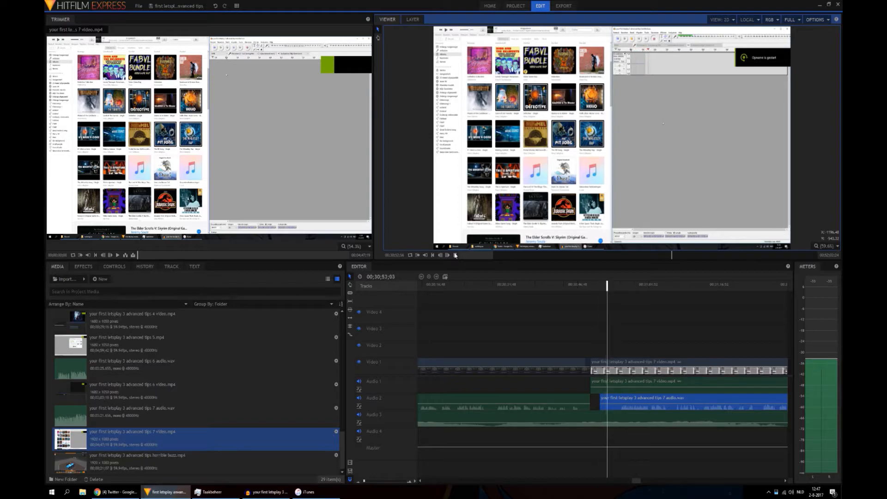
click(455, 256)
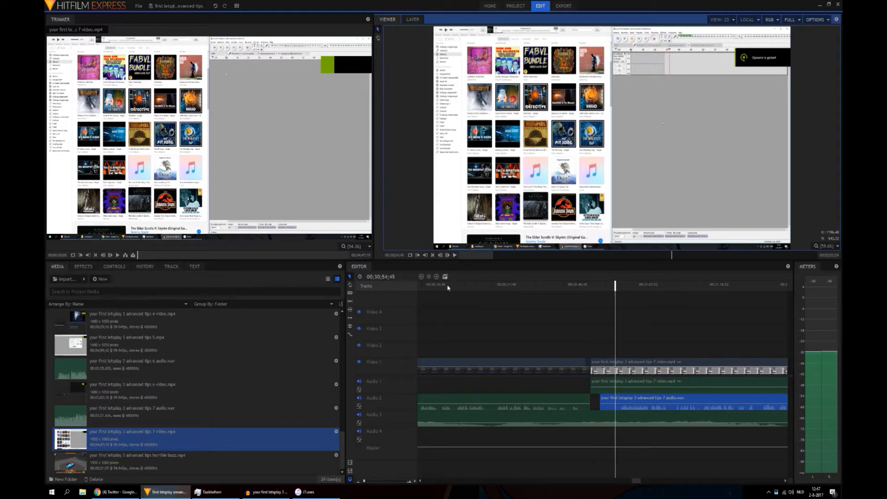
click(349, 293)
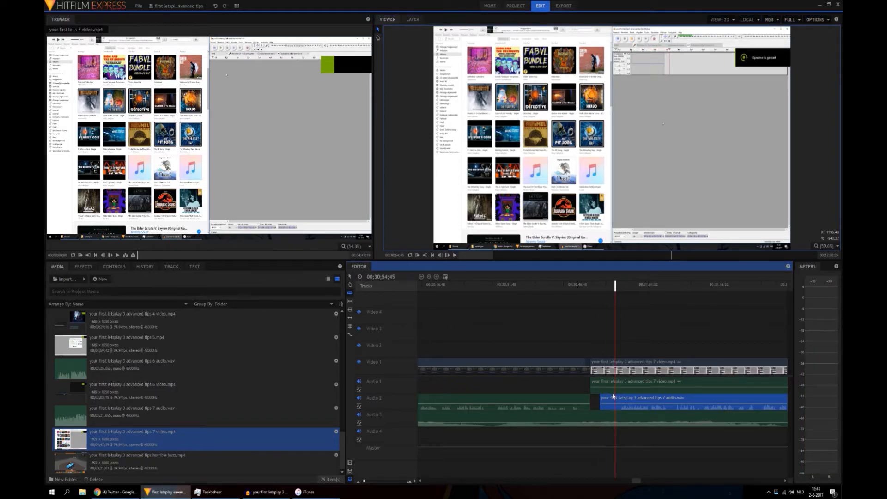
click(613, 372)
click(350, 277)
drag(605, 343, 610, 406)
key(Delete)
Step: Close the gap by moving the remaining tips 7 section against the preceding clip, and the section after the second cut against it
drag(631, 344, 612, 404)
drag(635, 481, 657, 483)
drag(528, 345, 568, 405)
drag(656, 482, 650, 481)
drag(622, 398, 596, 403)
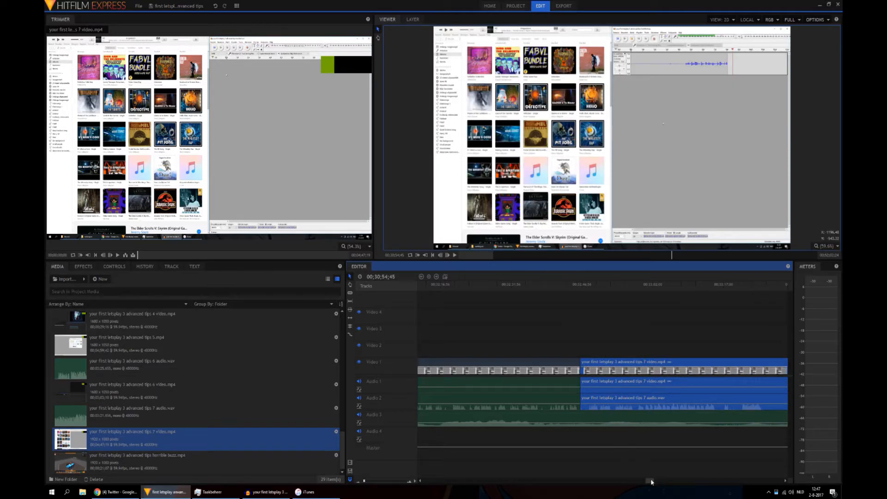
drag(651, 483, 641, 483)
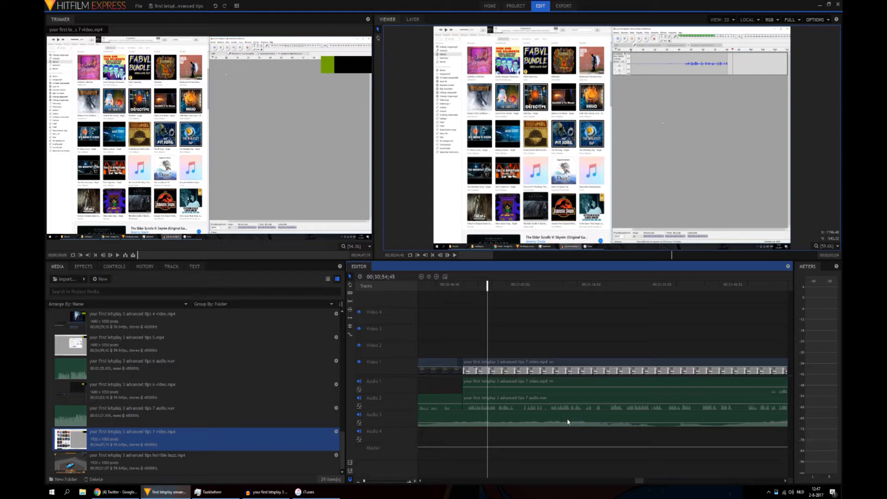
drag(638, 479, 669, 483)
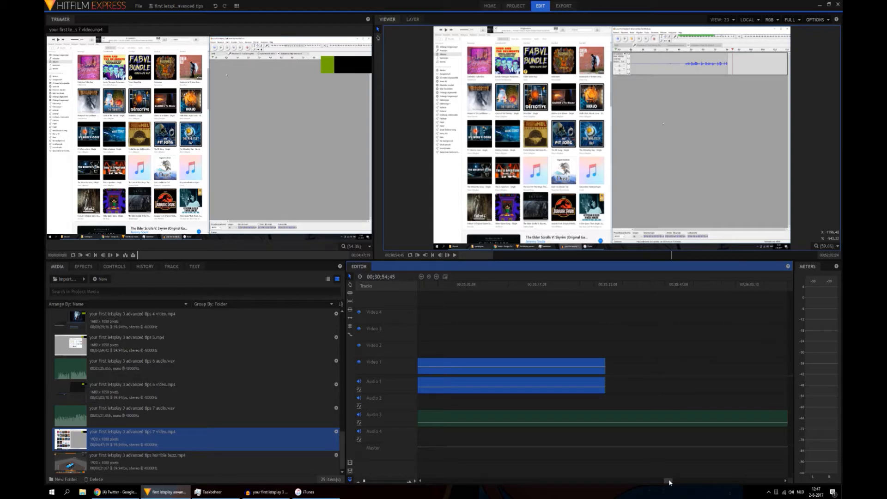